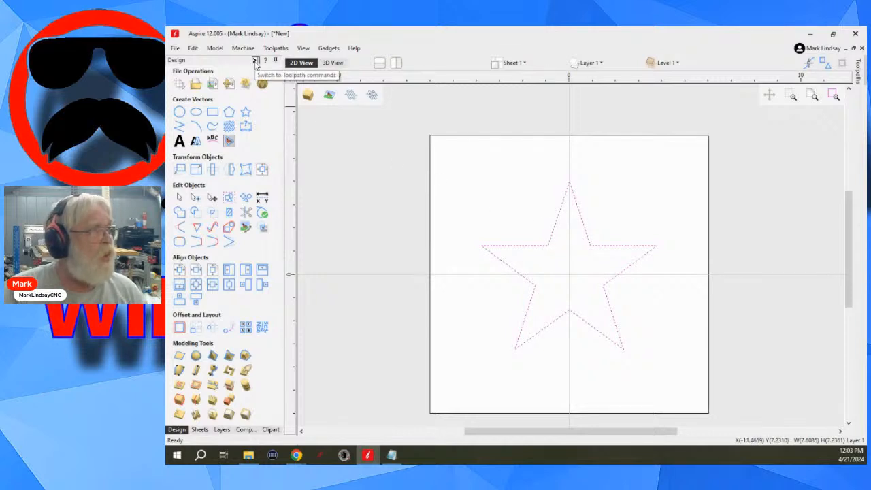
- Check which plug destination sheets the VCarve Inlay toolpath offers for the selected star
{"action": "left_click", "coordinate": [255, 62]}
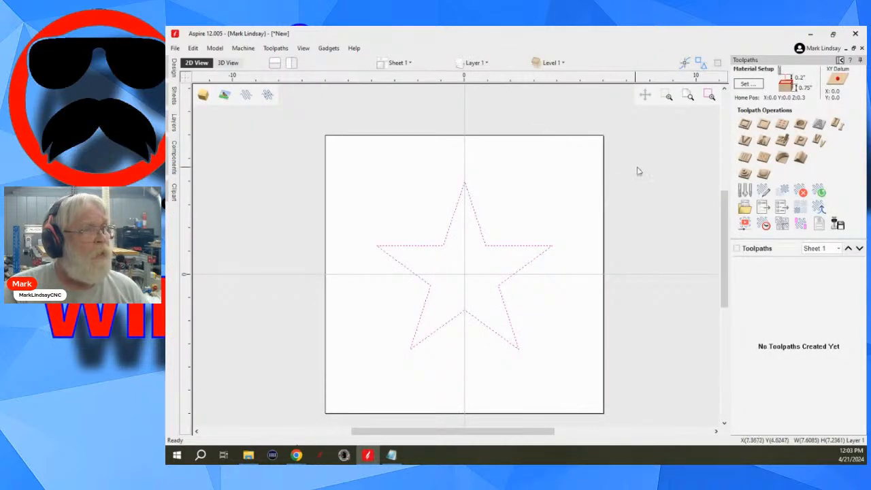
{"action": "left_click", "coordinate": [820, 140]}
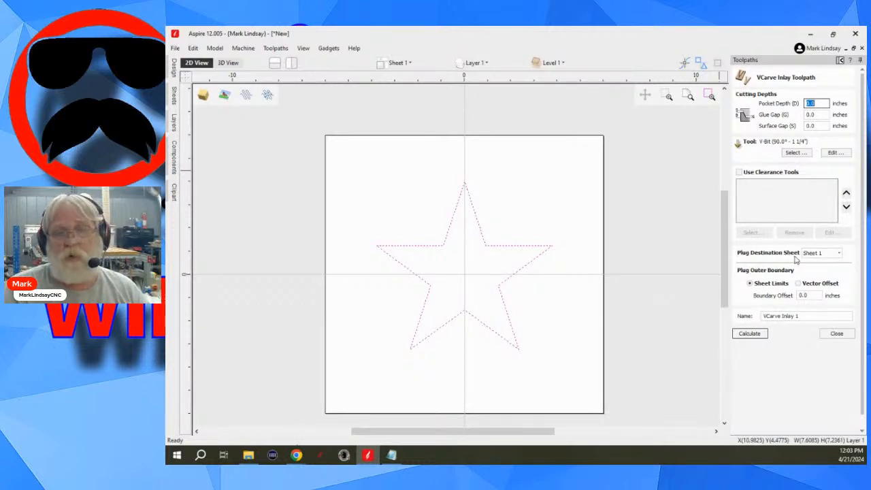
{"action": "left_click", "coordinate": [841, 254]}
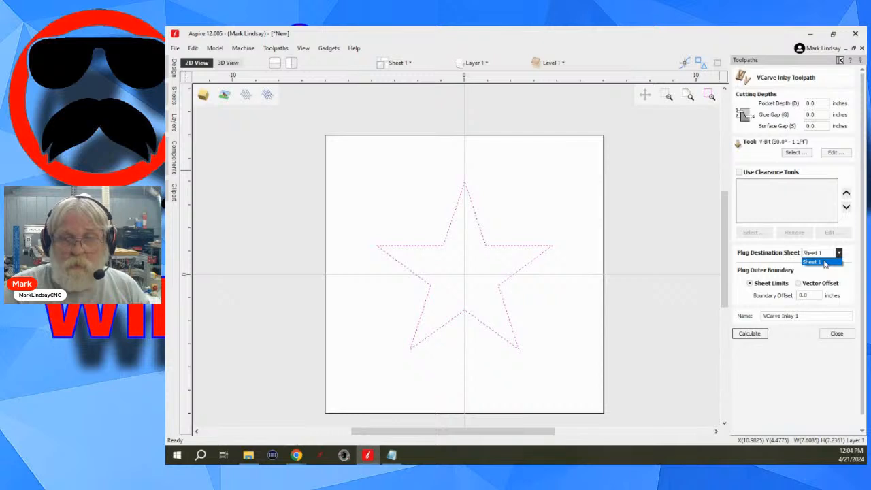
{"action": "left_click", "coordinate": [690, 235]}
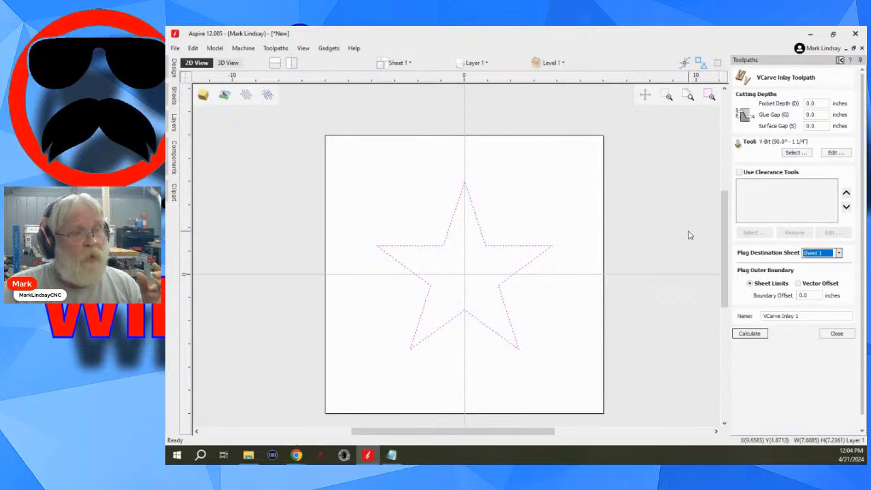
{"action": "left_click", "coordinate": [837, 334]}
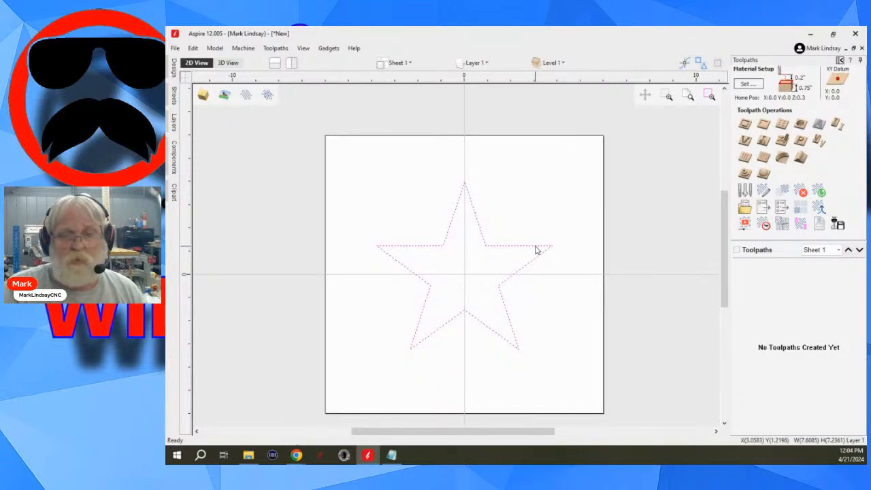
- Deselect the star, add a new sheet to the job and name it Plug
{"action": "left_click", "coordinate": [840, 61]}
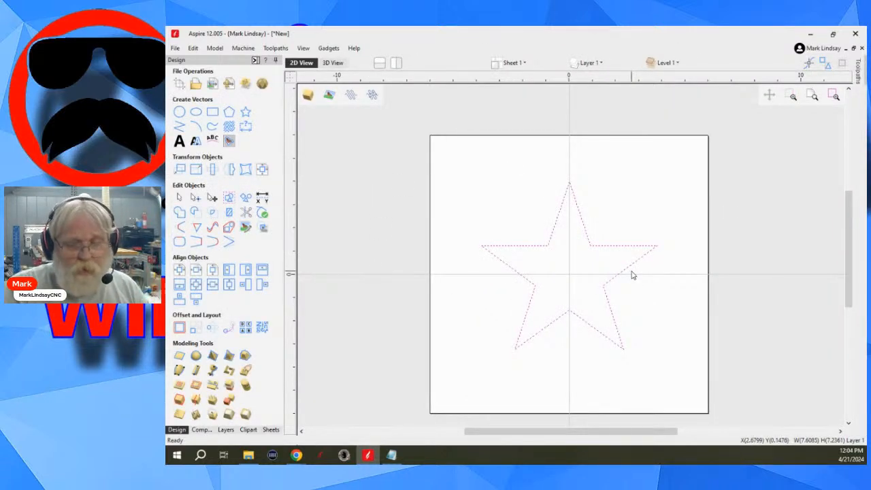
{"action": "left_click", "coordinate": [641, 202]}
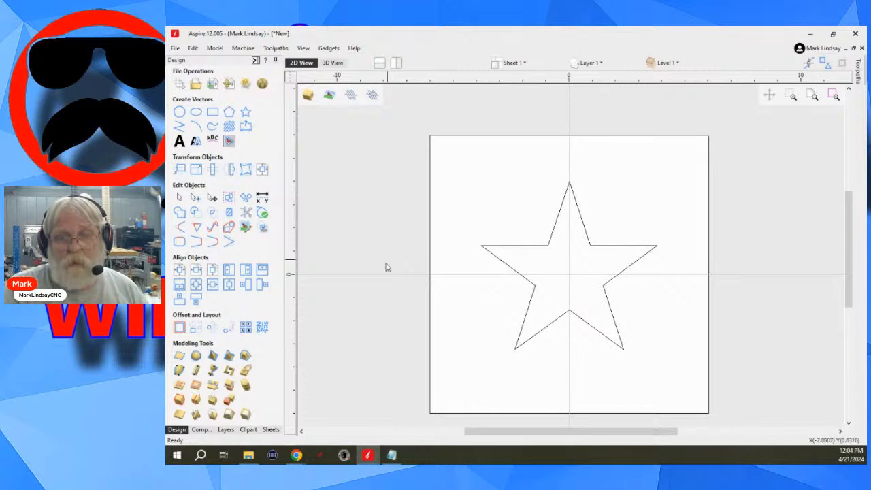
{"action": "left_click", "coordinate": [271, 430]}
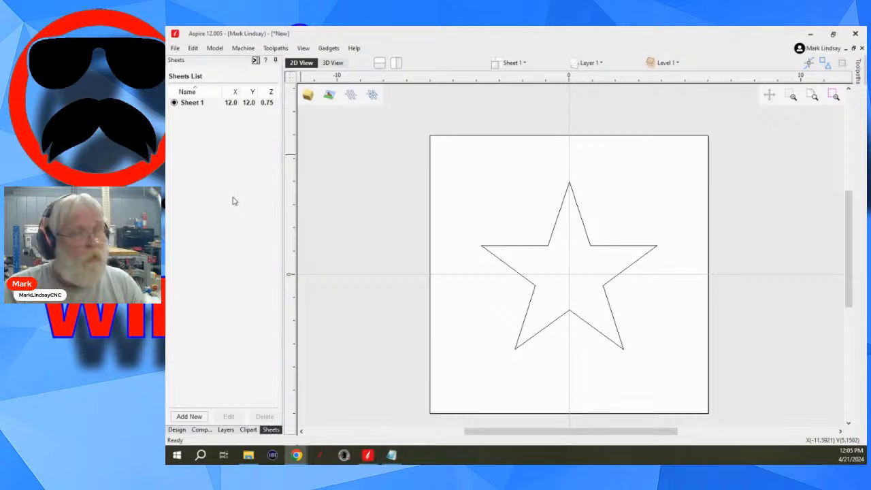
{"action": "left_click", "coordinate": [189, 417]}
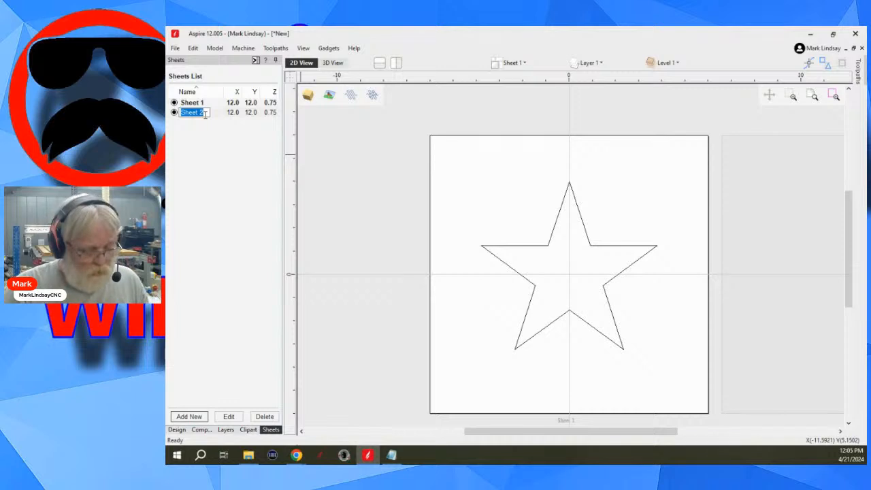
{"action": "type", "text": "P"}
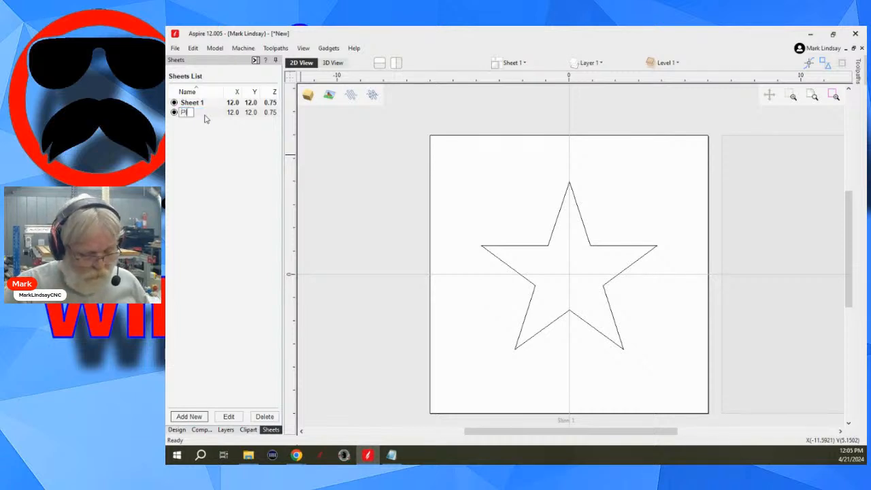
{"action": "type", "text": "lug"}
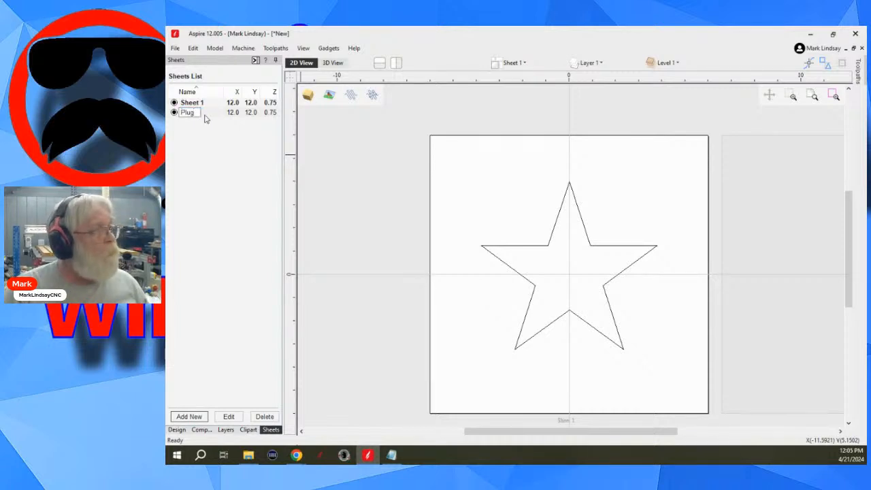
{"action": "key", "text": "Return"}
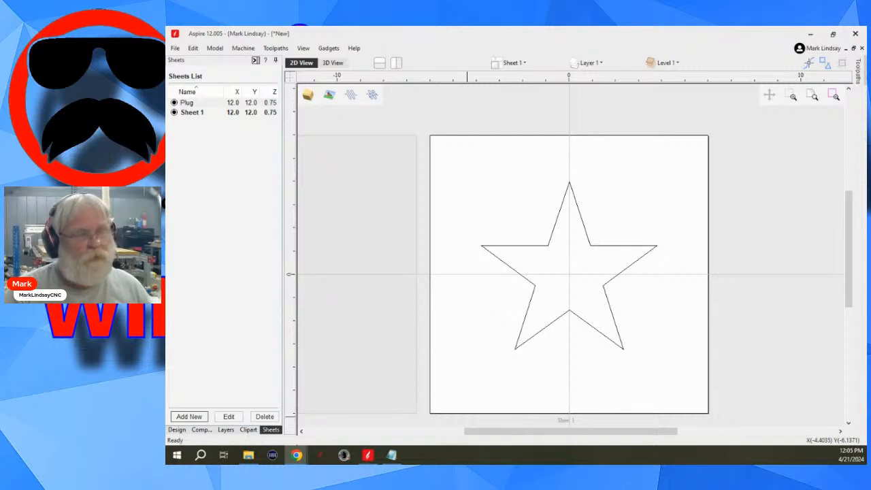
{"action": "left_click", "coordinate": [218, 168]}
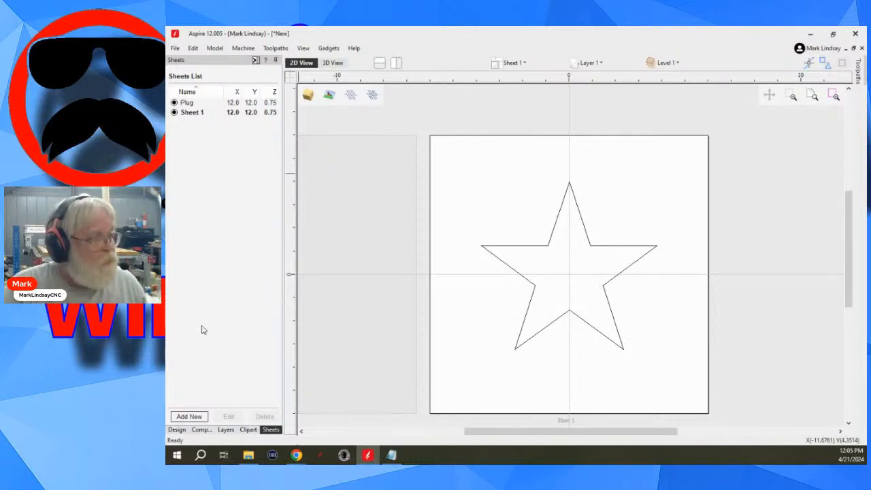
- Set up a VCarve Inlay toolpath for the star with pocket depth 0.25, glue gap 0.010 and surface gap 0.050 inches
{"action": "left_click", "coordinate": [177, 430]}
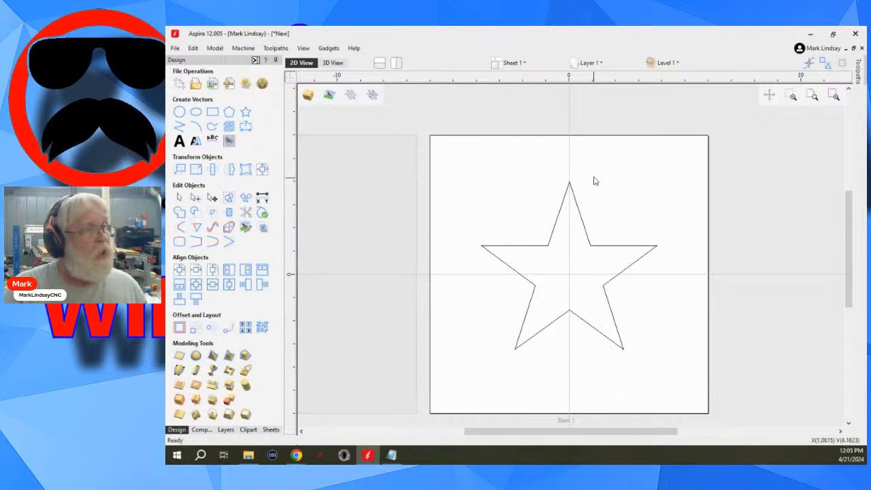
{"action": "left_click_drag", "start_coordinate": [595, 172], "coordinate": [531, 216]}
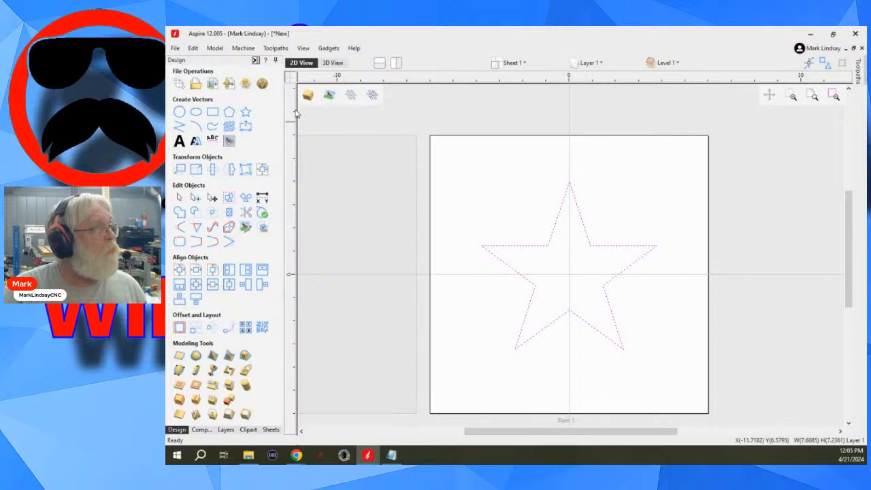
{"action": "left_click", "coordinate": [255, 60]}
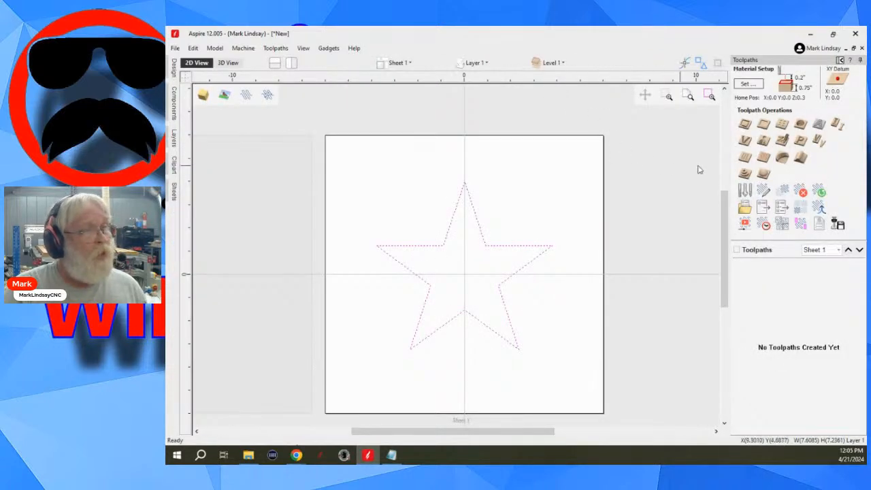
{"action": "left_click", "coordinate": [820, 141]}
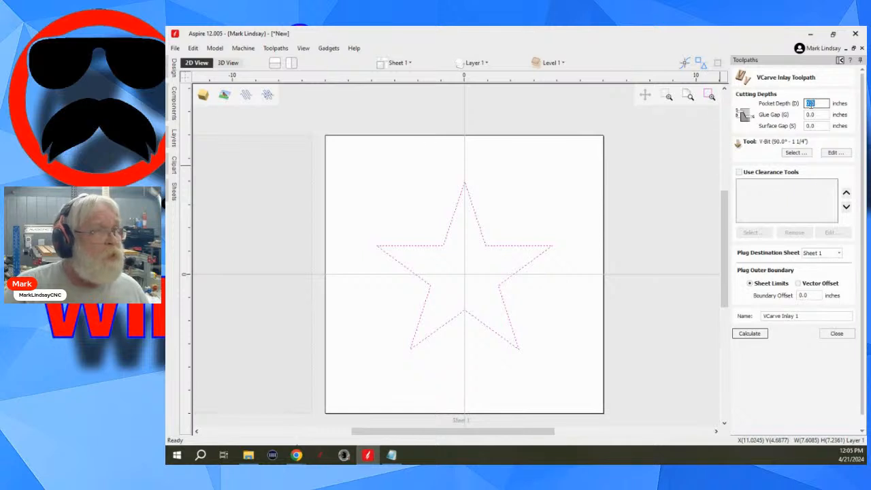
{"action": "left_click", "coordinate": [814, 105]}
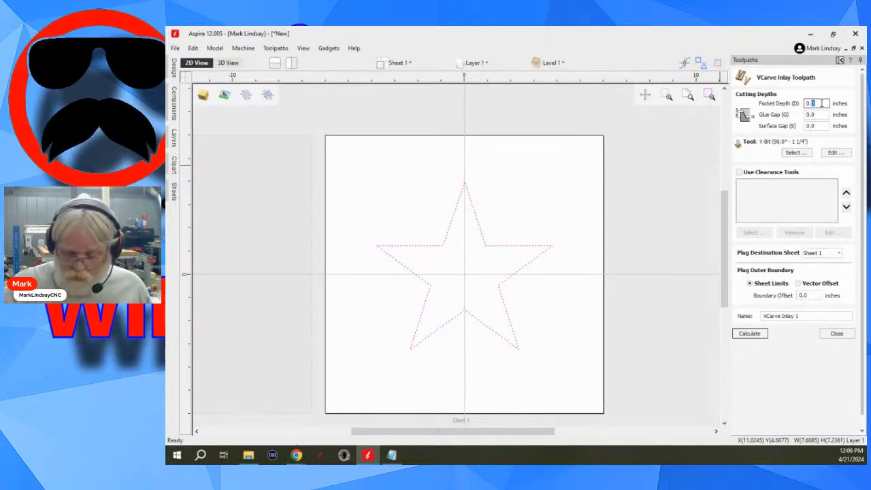
{"action": "type", "text": "0.25"}
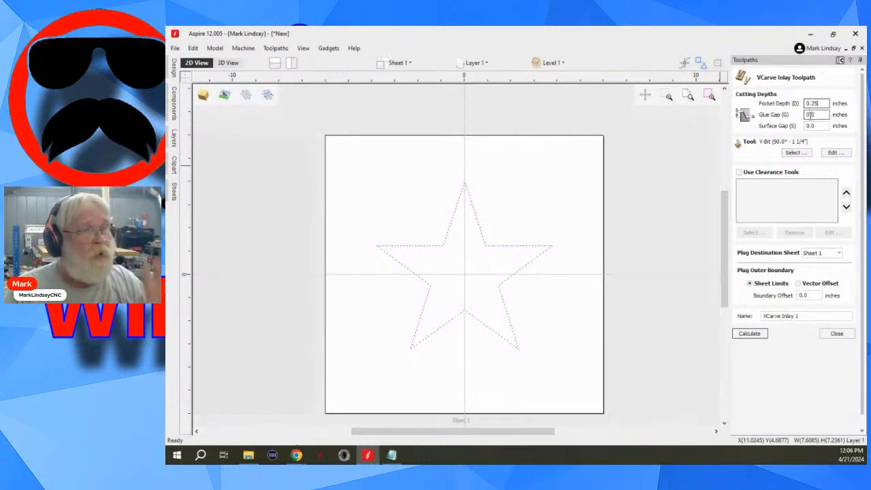
{"action": "left_click", "coordinate": [814, 124]}
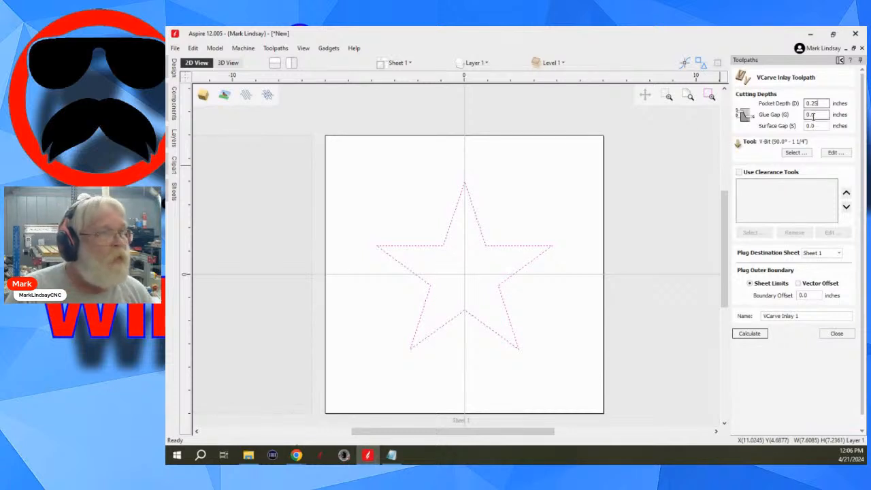
{"action": "left_click", "coordinate": [811, 114]}
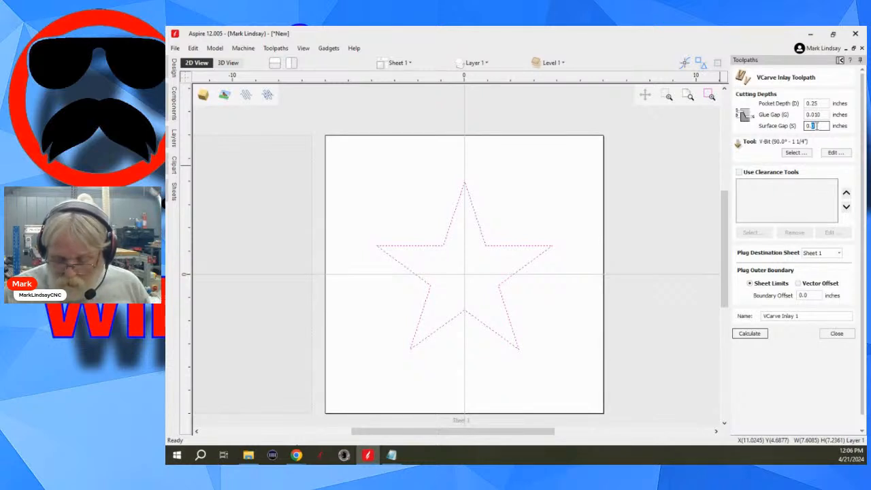
{"action": "type", "text": "50"}
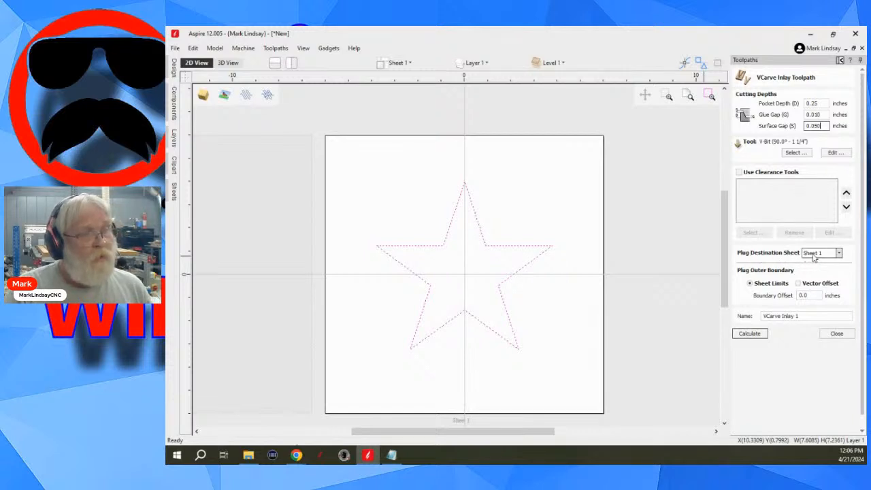
- Set the plug destination sheet to Plug and calculate the VCarve Inlay 1 toolpath
{"action": "left_click", "coordinate": [841, 253]}
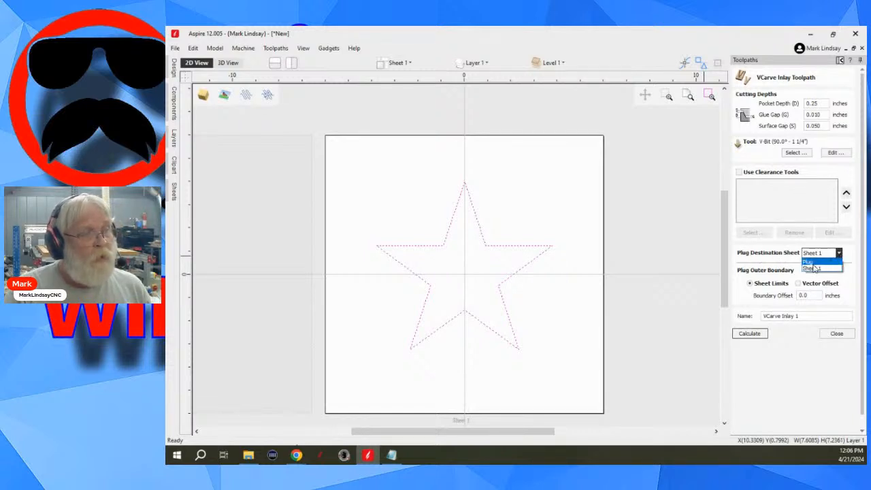
{"action": "left_click", "coordinate": [811, 264]}
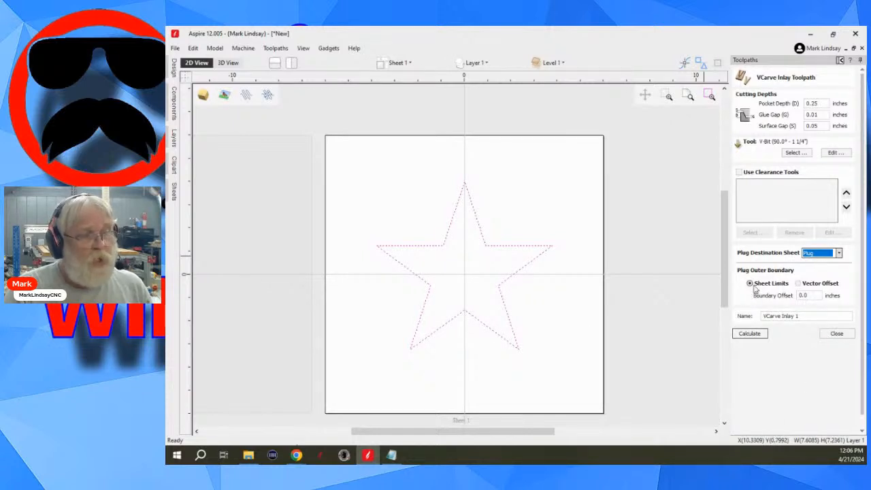
{"action": "left_click", "coordinate": [752, 333]}
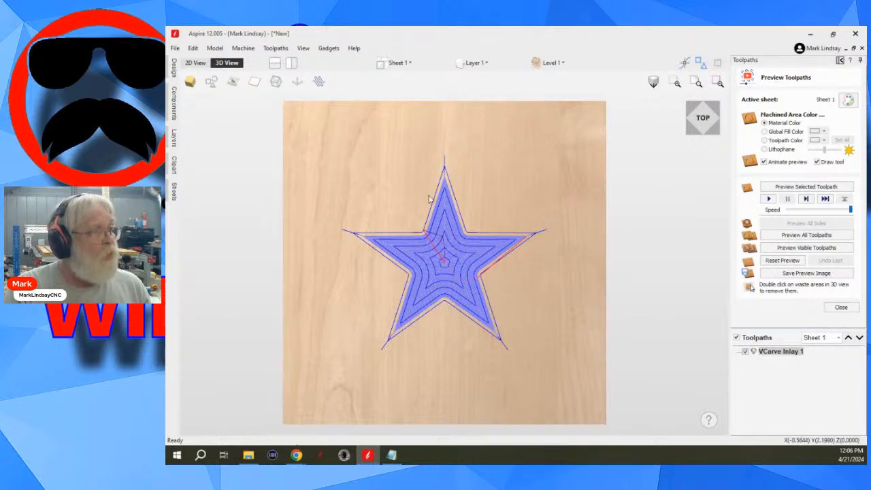
- Examine the star vectors on Sheet 1 and on the Plug sheet in the 2D view
{"action": "left_click", "coordinate": [196, 64]}
{"action": "scroll", "coordinate": [664, 256], "scroll_direction": "down", "scroll_amount": 2}
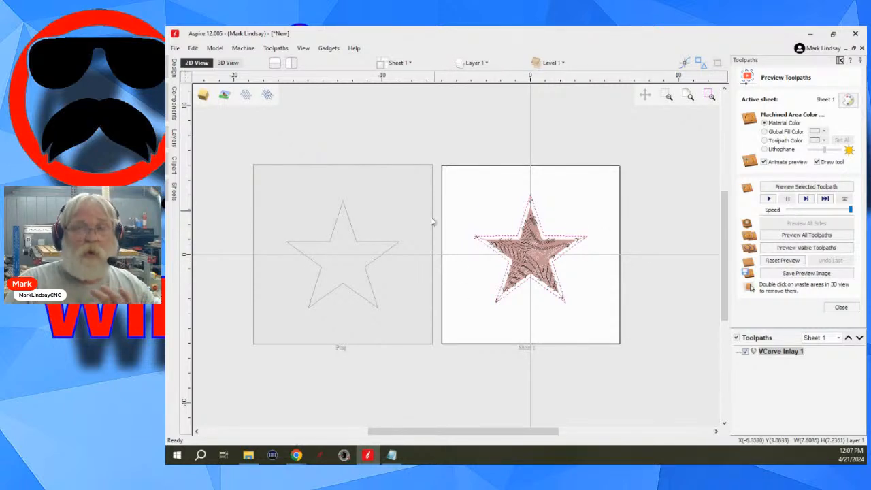
{"action": "left_click", "coordinate": [404, 295]}
{"action": "double_click", "coordinate": [403, 295]}
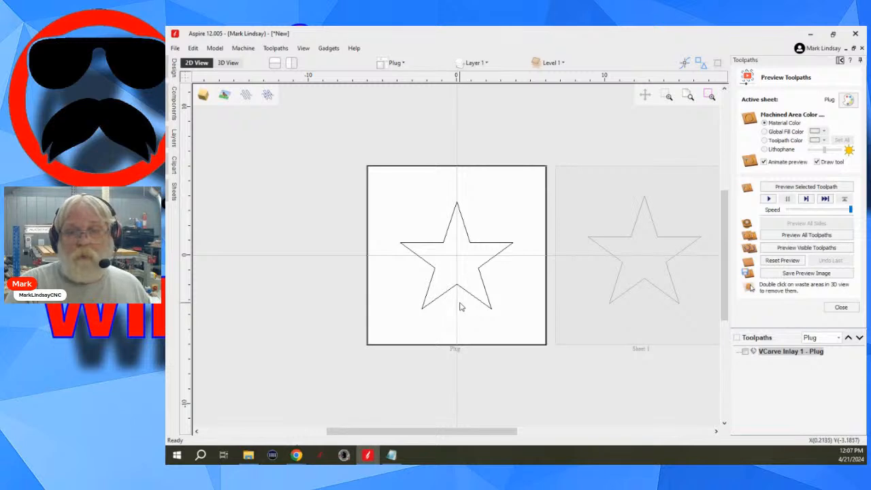
{"action": "scroll", "coordinate": [449, 265], "scroll_direction": "up", "scroll_amount": 1}
{"action": "scroll", "coordinate": [450, 263], "scroll_direction": "up", "scroll_amount": 1}
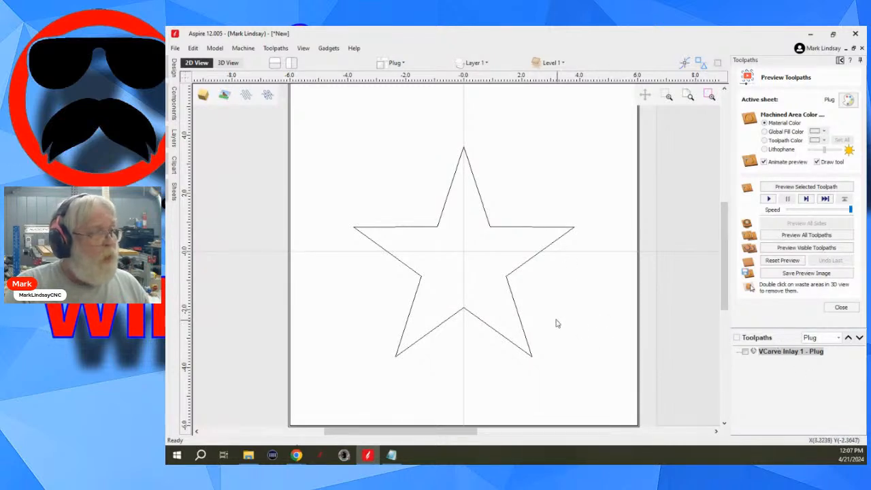
{"action": "scroll", "coordinate": [545, 321], "scroll_direction": "down", "scroll_amount": 3}
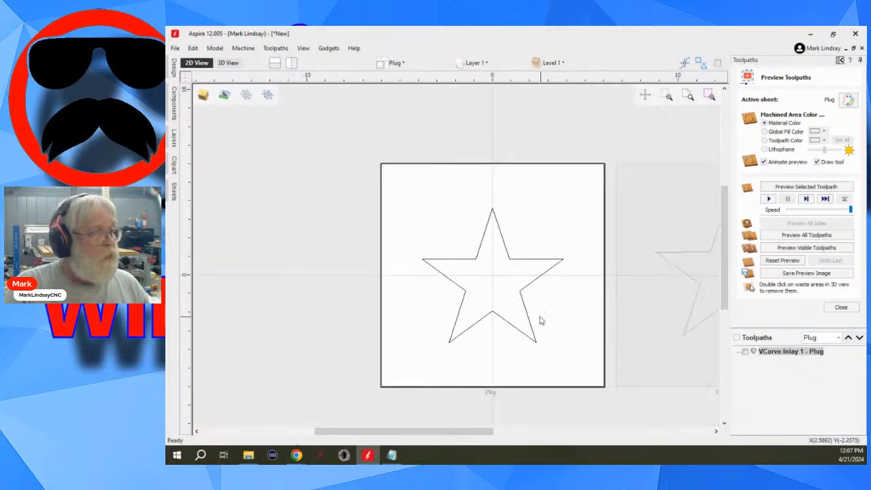
- Activate Sheet 1 and review the settings of its VCarve Inlay 1 pocket toolpath
{"action": "left_click", "coordinate": [633, 344]}
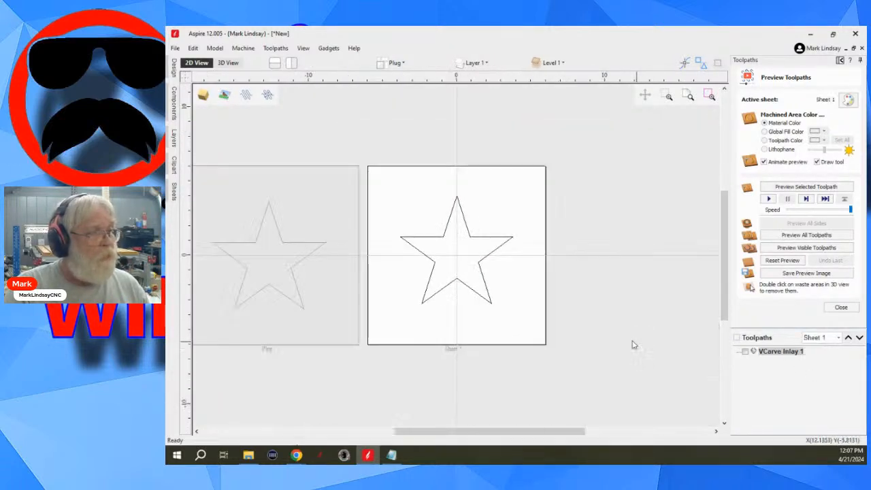
{"action": "double_click", "coordinate": [778, 352]}
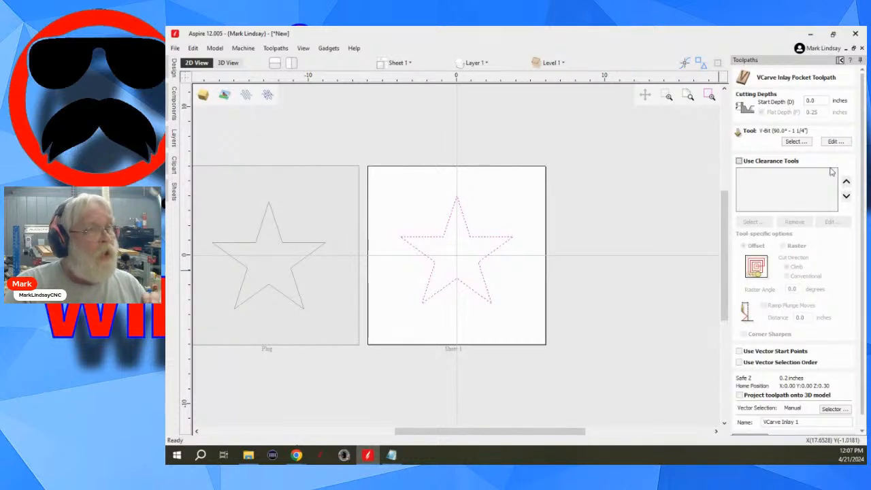
{"action": "scroll", "coordinate": [819, 320], "scroll_direction": "down", "scroll_amount": 1}
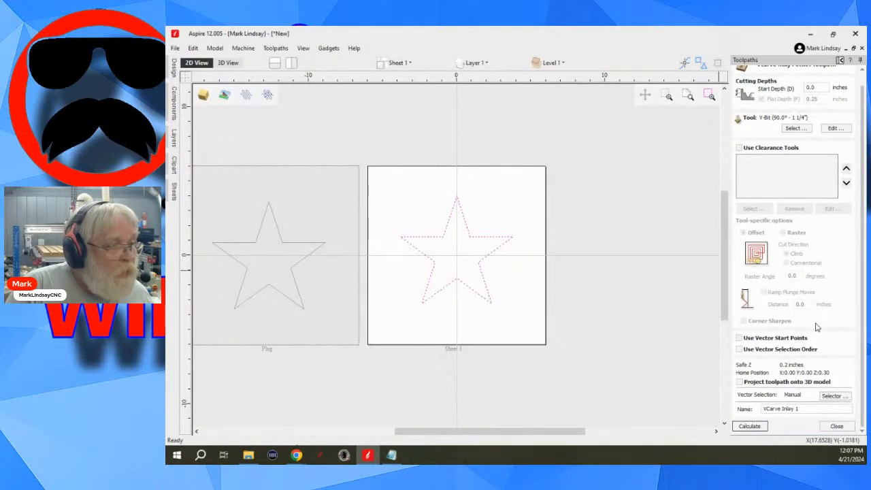
{"action": "left_click", "coordinate": [839, 427]}
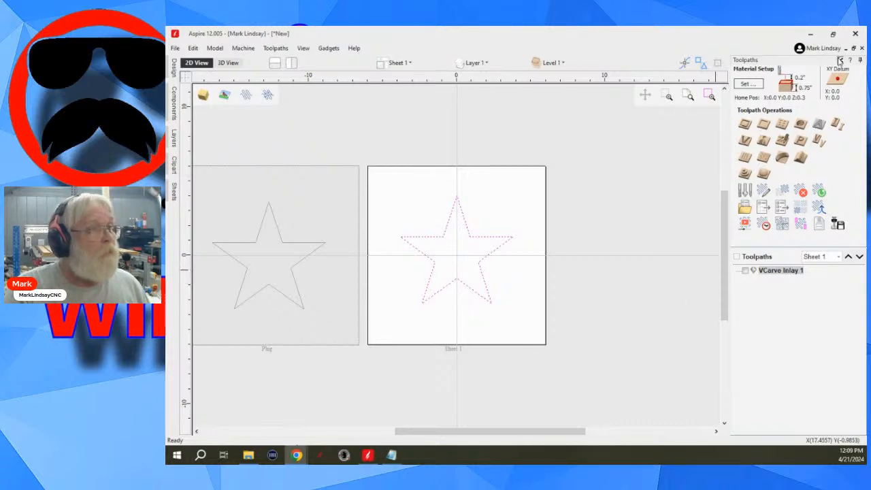
- Delete the VCarve Inlay 1 pocket toolpath from Sheet 1
{"action": "right_click", "coordinate": [784, 271]}
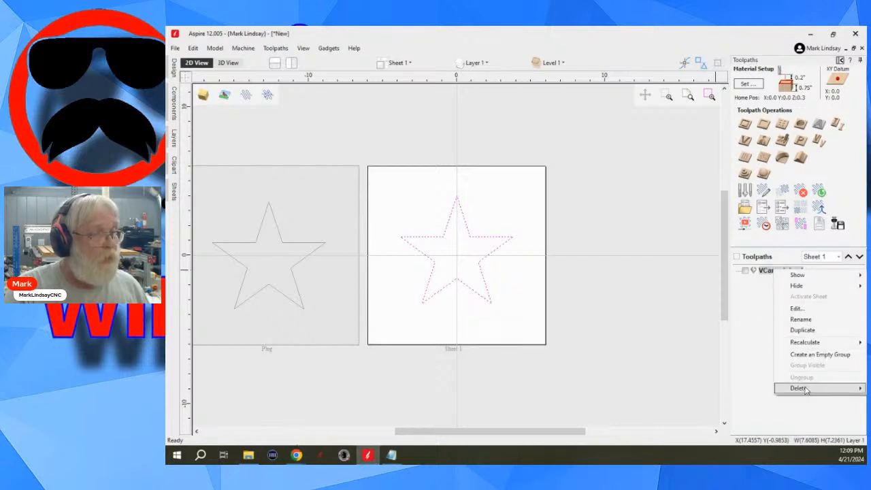
{"action": "mouse_move", "coordinate": [806, 389]}
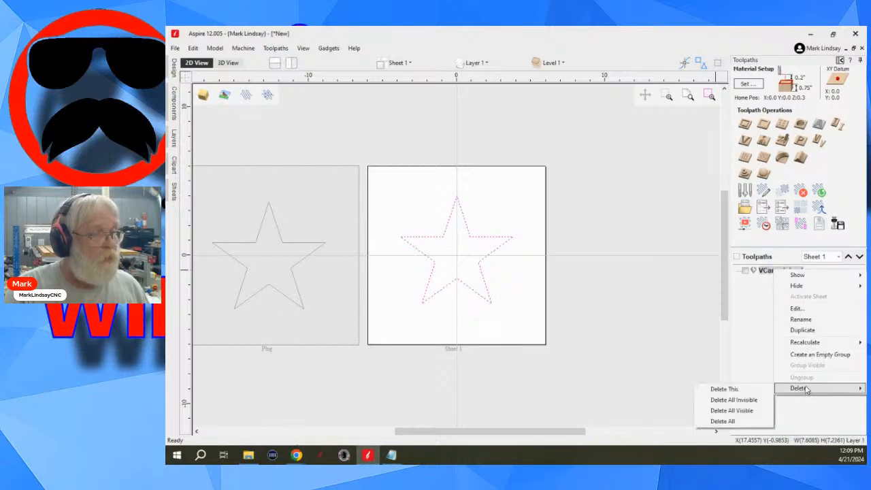
{"action": "left_click", "coordinate": [733, 391]}
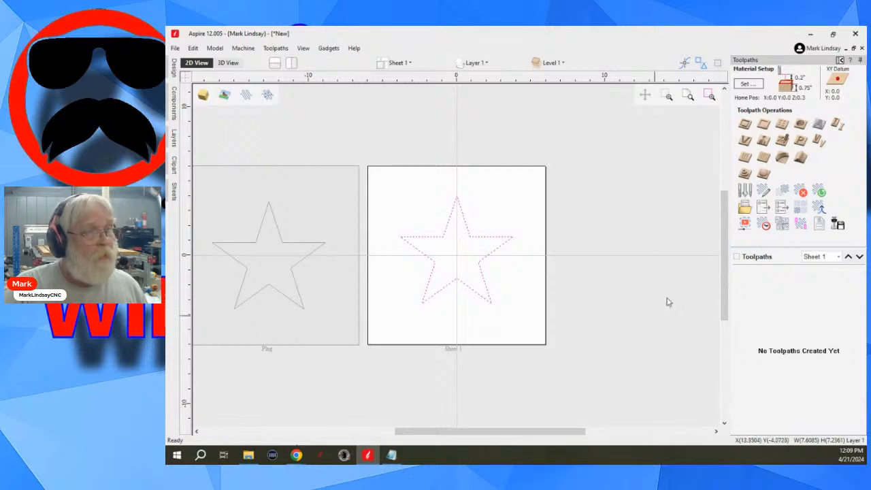
- Show the design tools, activate the Plug sheet and inspect its border rectangle and star vector
{"action": "left_click", "coordinate": [841, 60]}
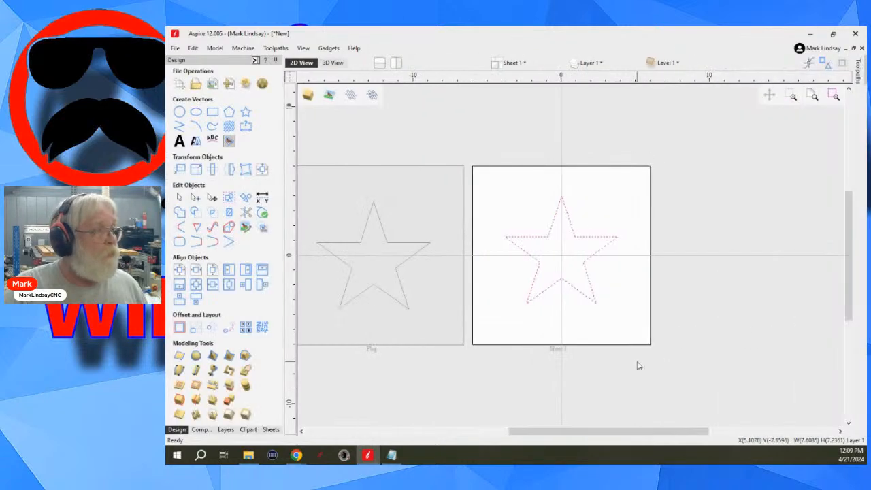
{"action": "left_click", "coordinate": [440, 282]}
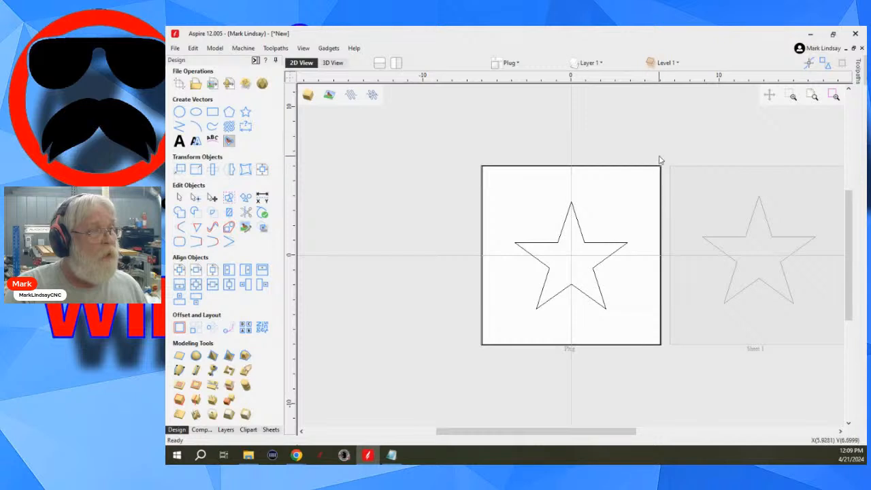
{"action": "left_click", "coordinate": [635, 190]}
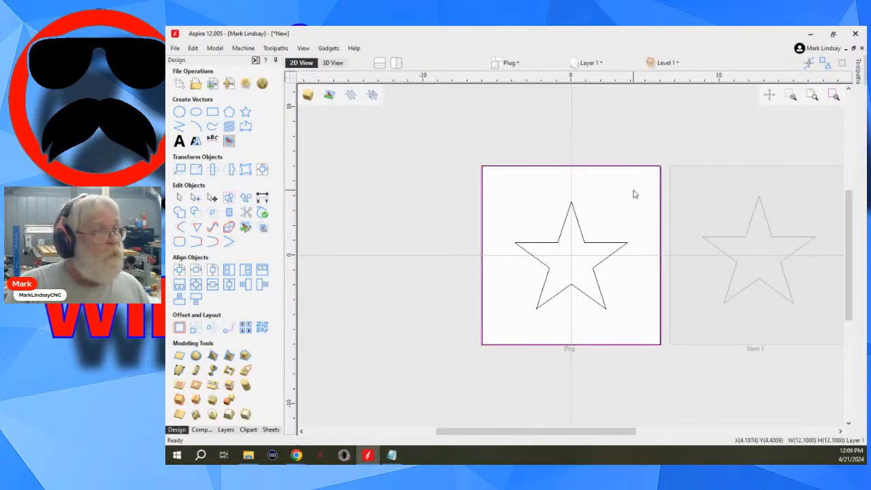
{"action": "left_click", "coordinate": [633, 193]}
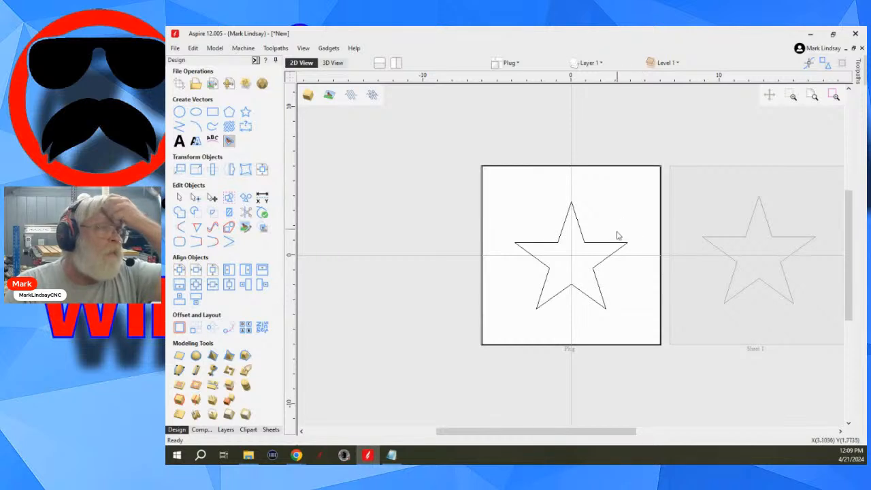
{"action": "left_click", "coordinate": [574, 270]}
{"action": "left_click", "coordinate": [627, 300]}
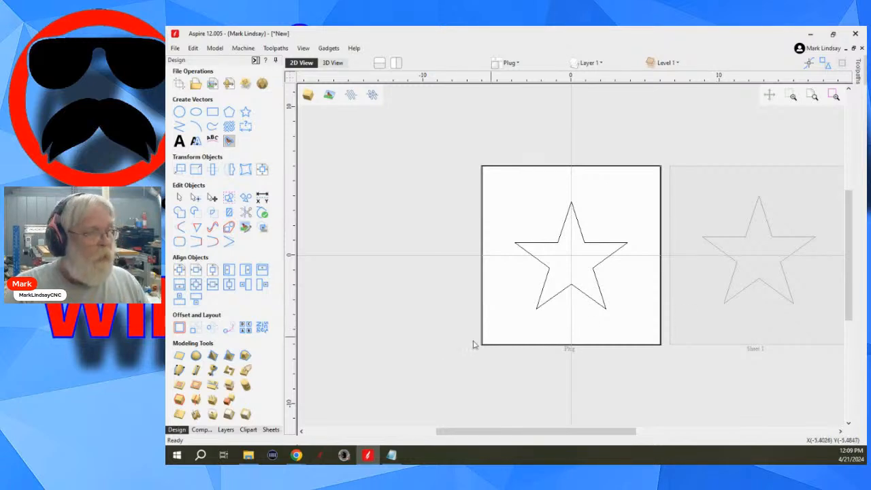
- Resize the Plug sheet to 8 inches wide, 8 inches high and 0.5 inches thick
{"action": "left_click", "coordinate": [271, 430]}
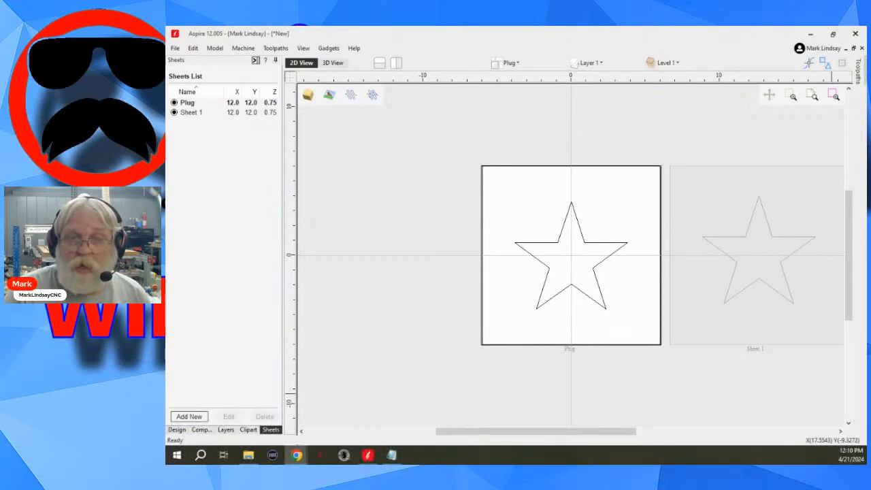
{"action": "left_click", "coordinate": [239, 104]}
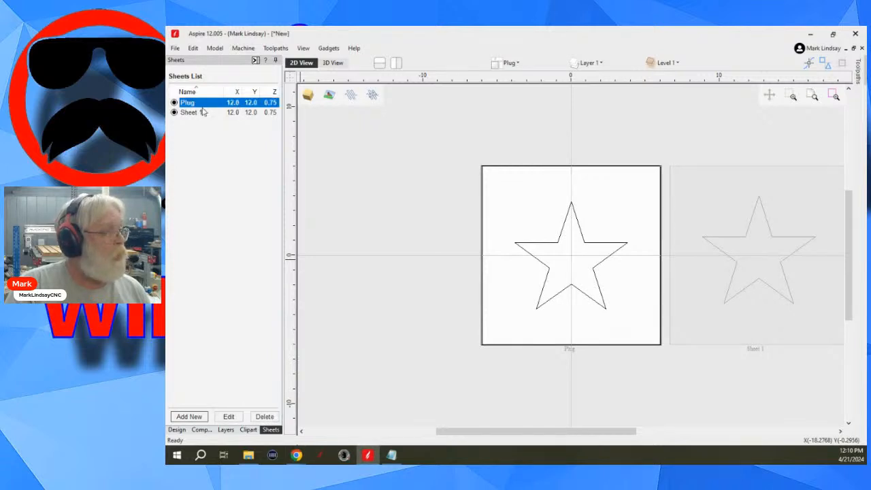
{"action": "left_click", "coordinate": [228, 418]}
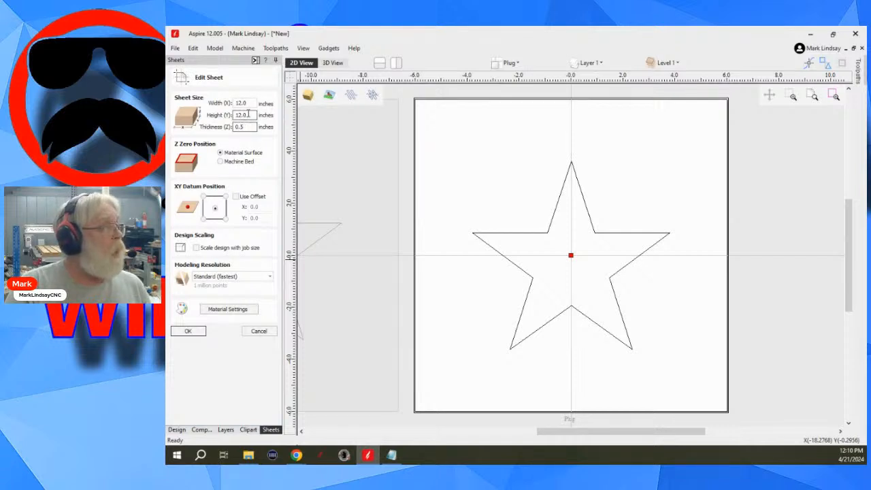
{"action": "left_click", "coordinate": [248, 115]}
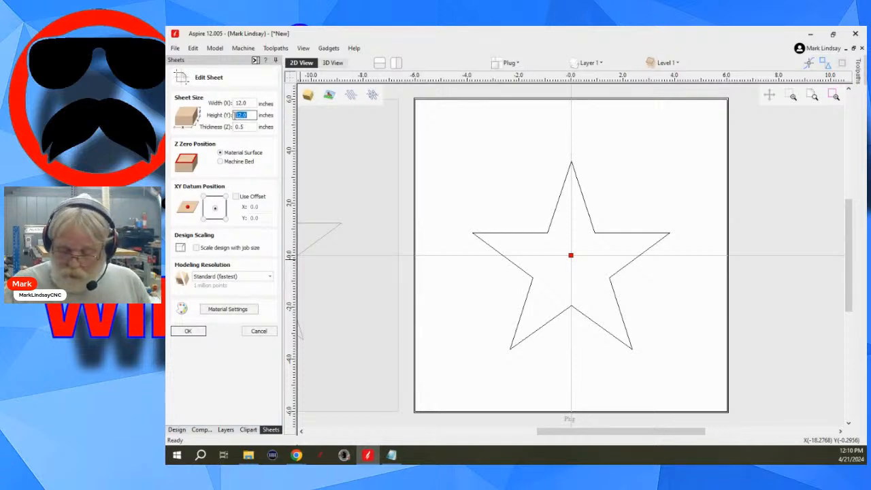
{"action": "type", "text": "8"}
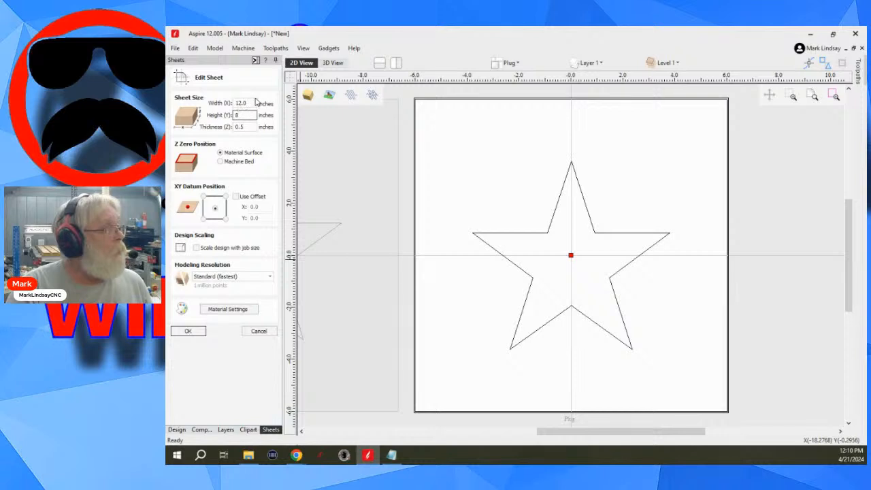
{"action": "left_click", "coordinate": [249, 103]}
{"action": "left_click_drag", "start_coordinate": [249, 103], "coordinate": [213, 103]}
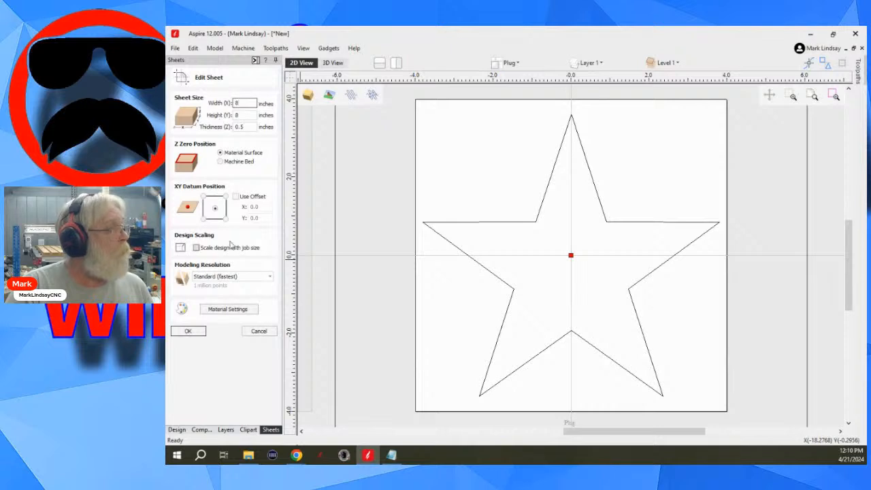
{"action": "left_click", "coordinate": [196, 333]}
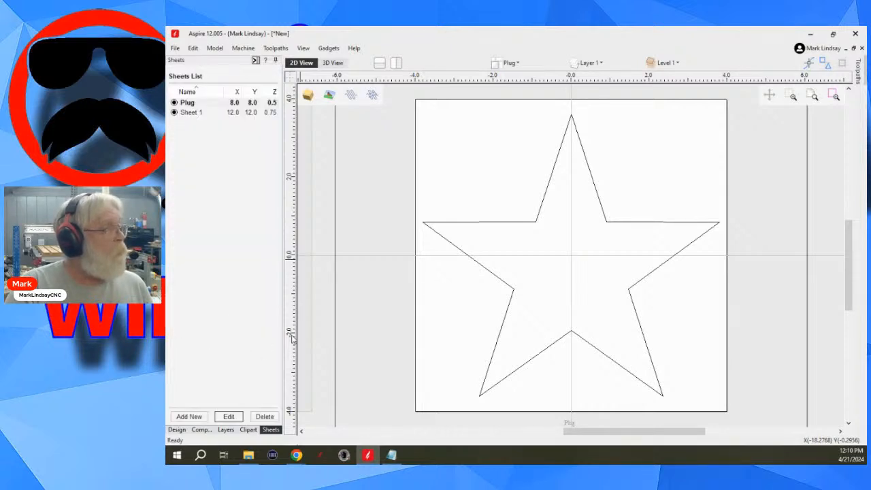
- Scale the Plug sheet's outer border vector to 8.25 by 8.25 inches about its centre with X and Y linked
{"action": "scroll", "coordinate": [450, 266], "scroll_direction": "down", "scroll_amount": 4}
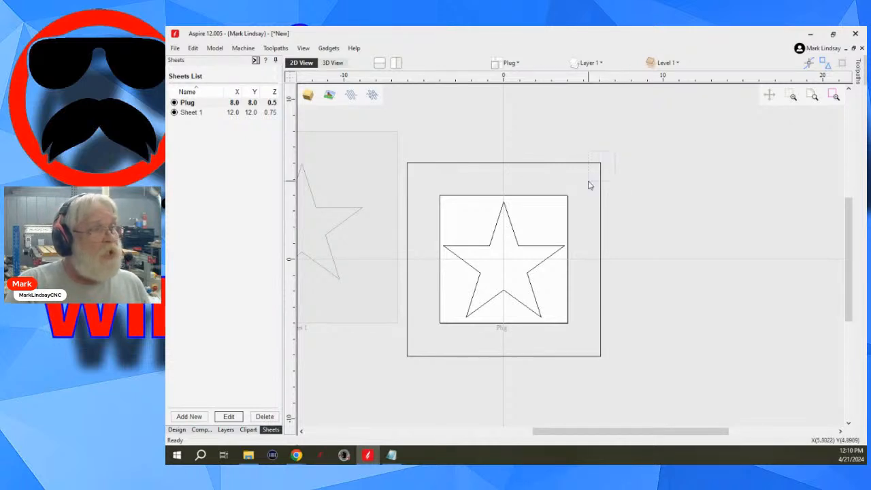
{"action": "left_click_drag", "start_coordinate": [590, 185], "coordinate": [593, 181]}
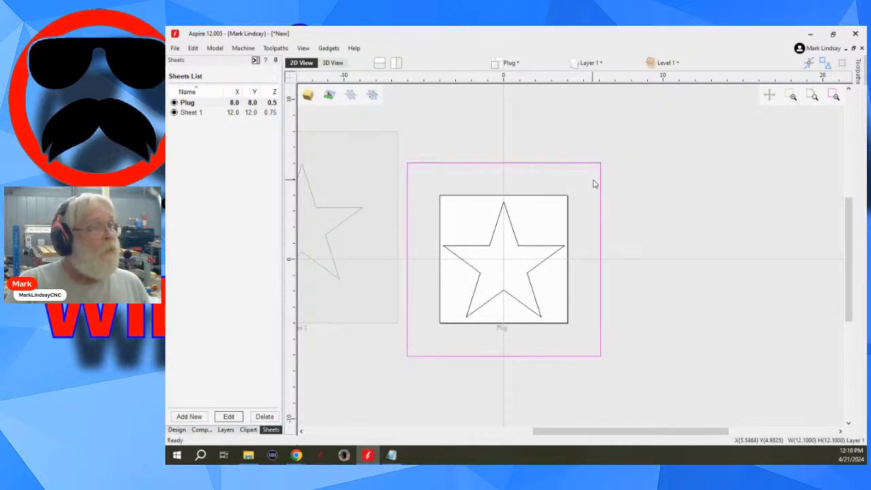
{"action": "left_click", "coordinate": [177, 430]}
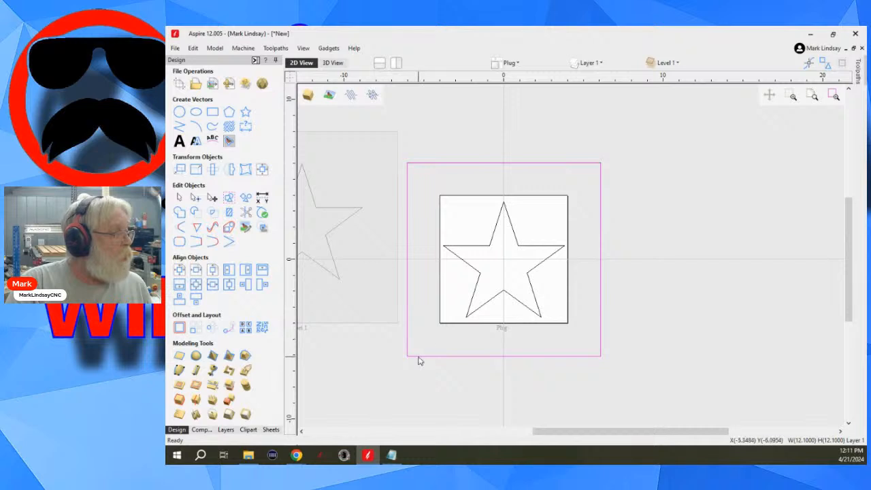
{"action": "left_click", "coordinate": [195, 171]}
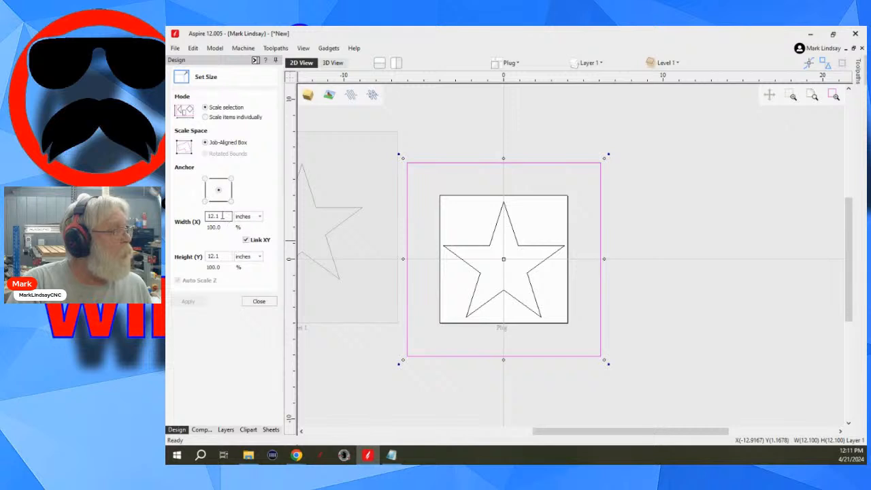
{"action": "left_click_drag", "start_coordinate": [222, 216], "coordinate": [203, 219]}
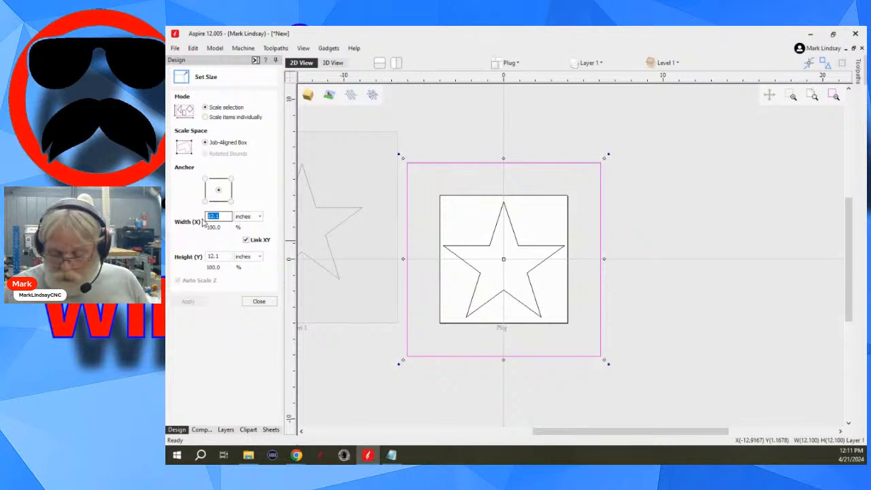
{"action": "type", "text": "8.25"}
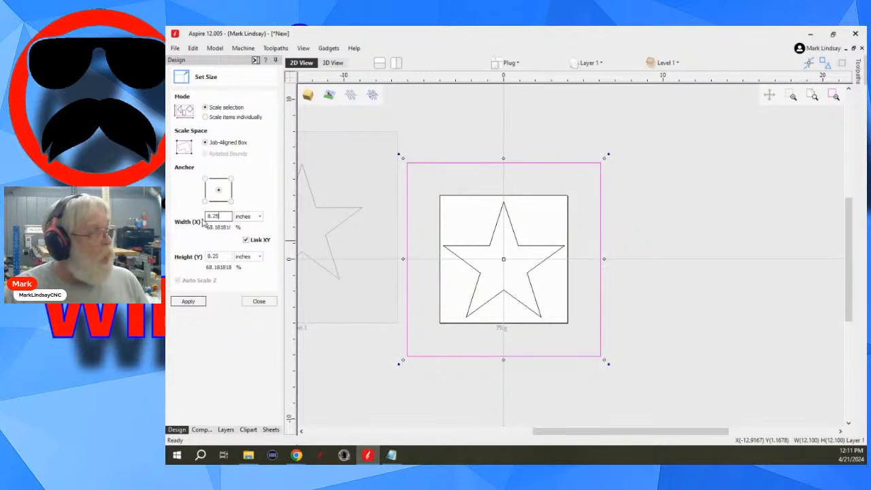
{"action": "left_click", "coordinate": [188, 301]}
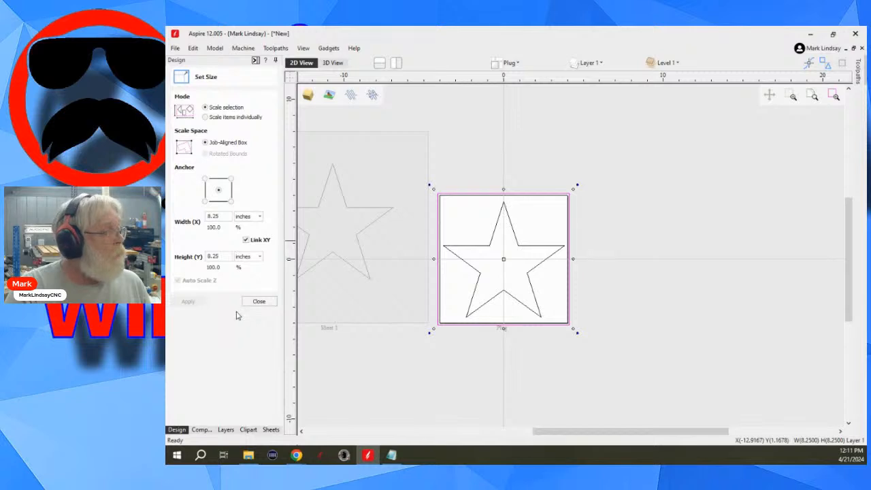
{"action": "left_click", "coordinate": [259, 301]}
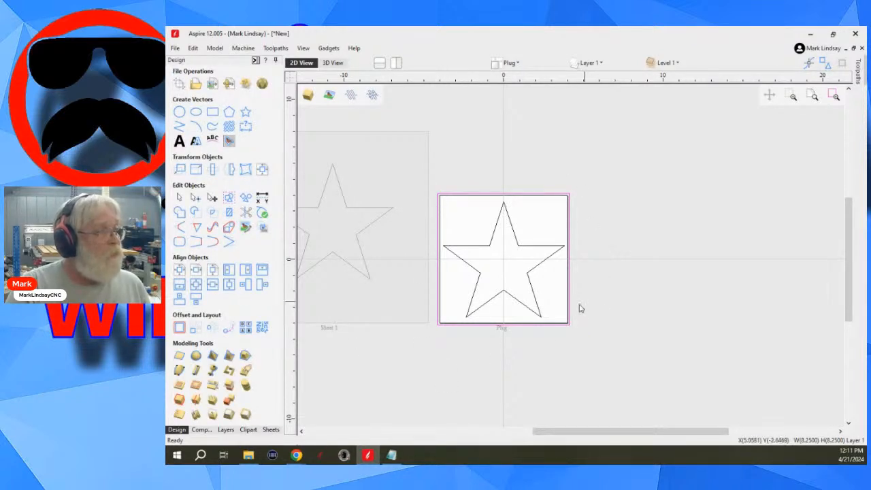
- Show the toolpath operations and recalculate all toolpaths for the resized Plug sheet
{"action": "scroll", "coordinate": [555, 331], "scroll_direction": "down", "scroll_amount": 1}
{"action": "scroll", "coordinate": [521, 298], "scroll_direction": "up", "scroll_amount": 3}
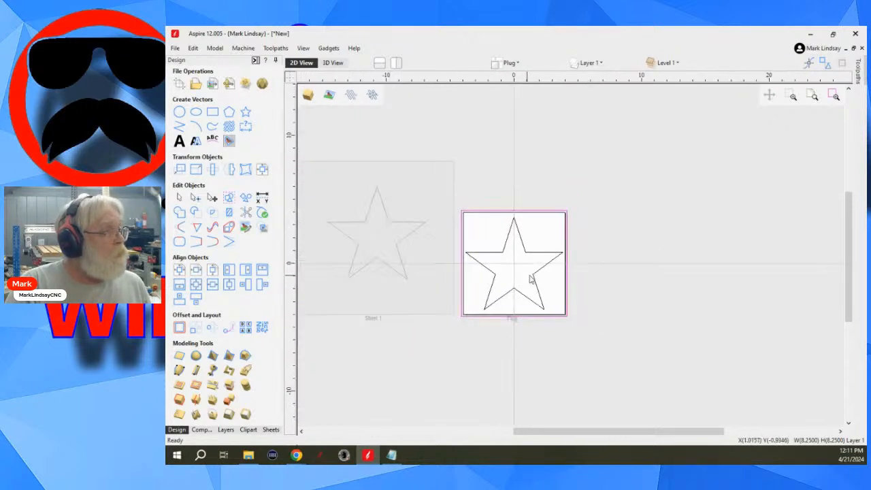
{"action": "scroll", "coordinate": [521, 286], "scroll_direction": "down", "scroll_amount": 2}
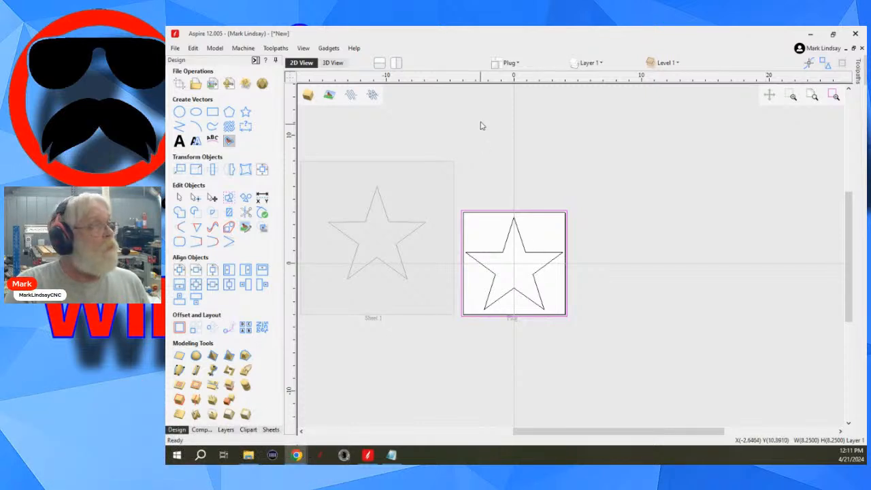
{"action": "left_click", "coordinate": [255, 60]}
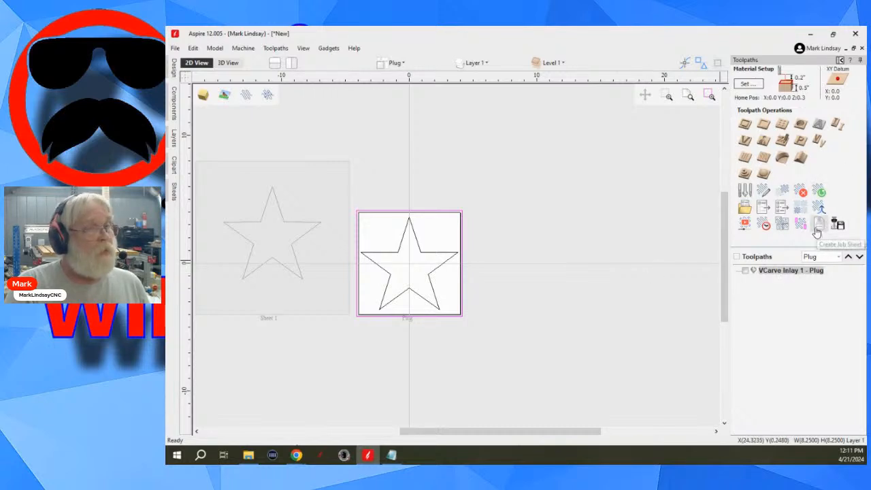
{"action": "left_click", "coordinate": [821, 190]}
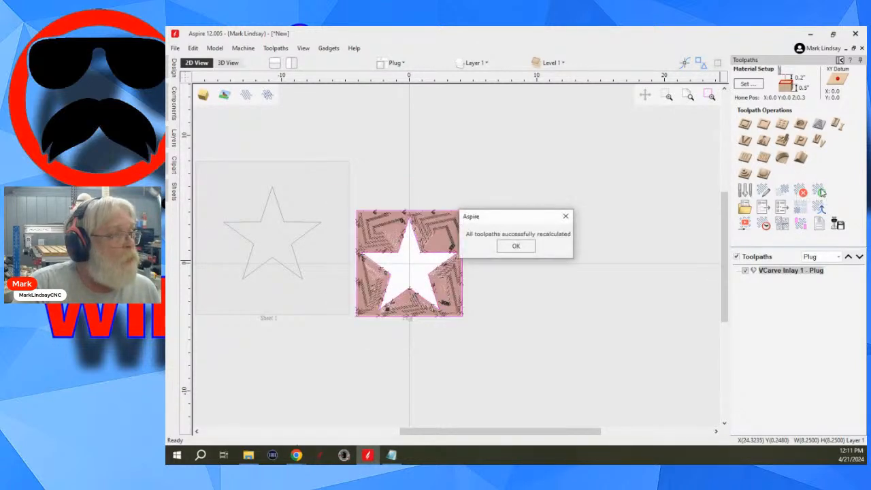
{"action": "left_click", "coordinate": [515, 246]}
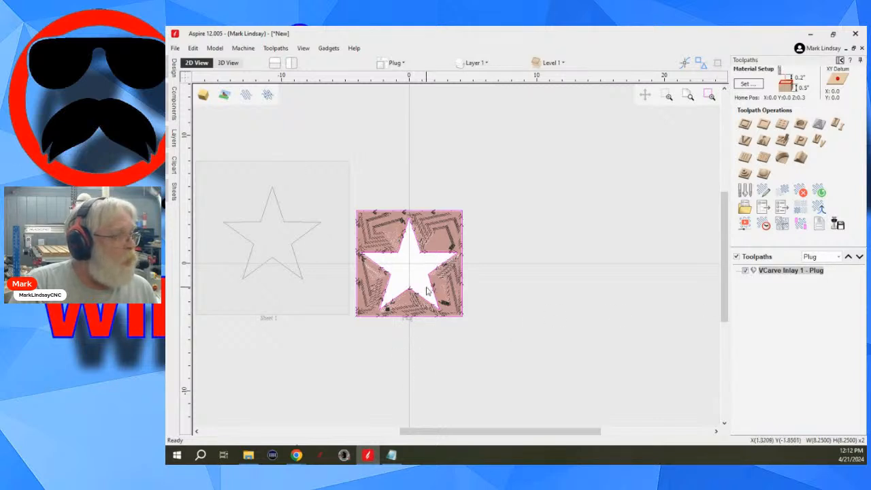
- Activate Sheet 1 to check its star and toolpath list, and return to the Plug sheet
{"action": "left_click", "coordinate": [311, 293]}
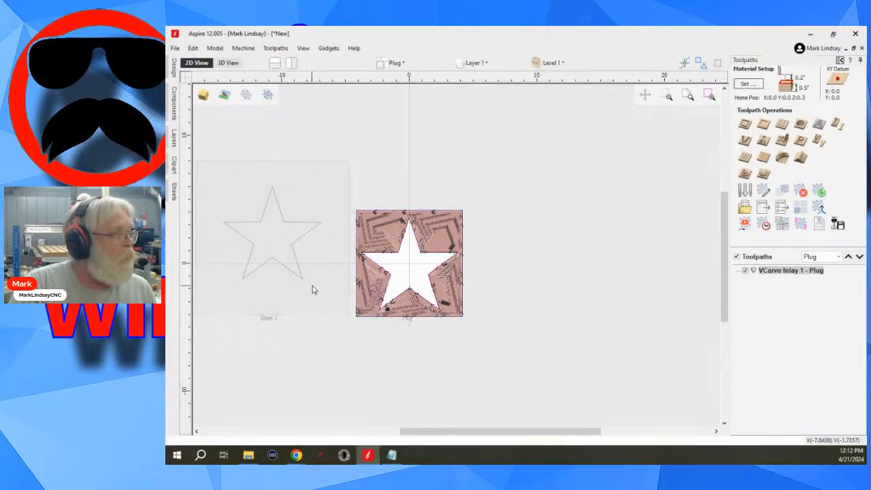
{"action": "left_click", "coordinate": [327, 292]}
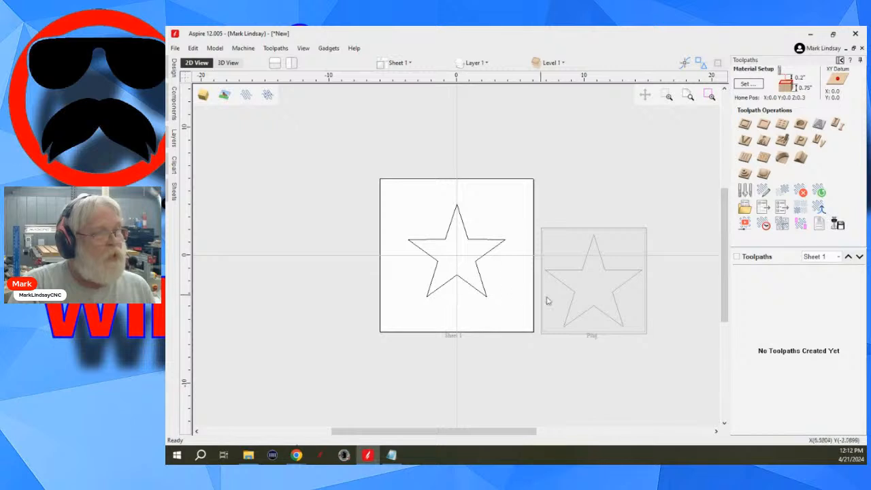
{"action": "double_click", "coordinate": [612, 313]}
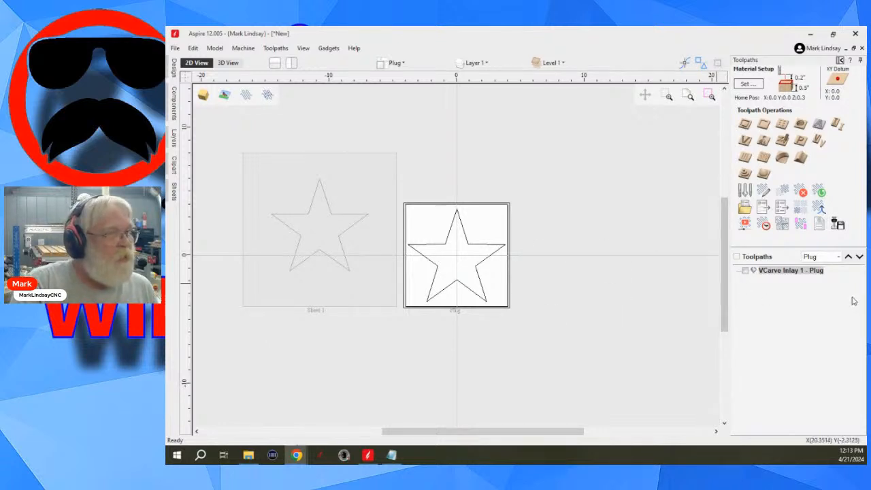
- Delete the VCarve Inlay 1 - Plug toolpath and deselect the plug vectors
{"action": "right_click", "coordinate": [785, 273]}
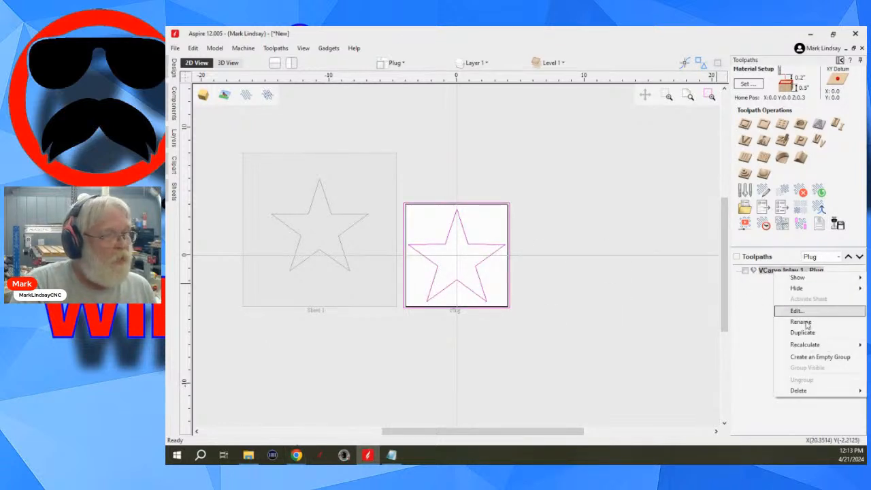
{"action": "mouse_move", "coordinate": [818, 393]}
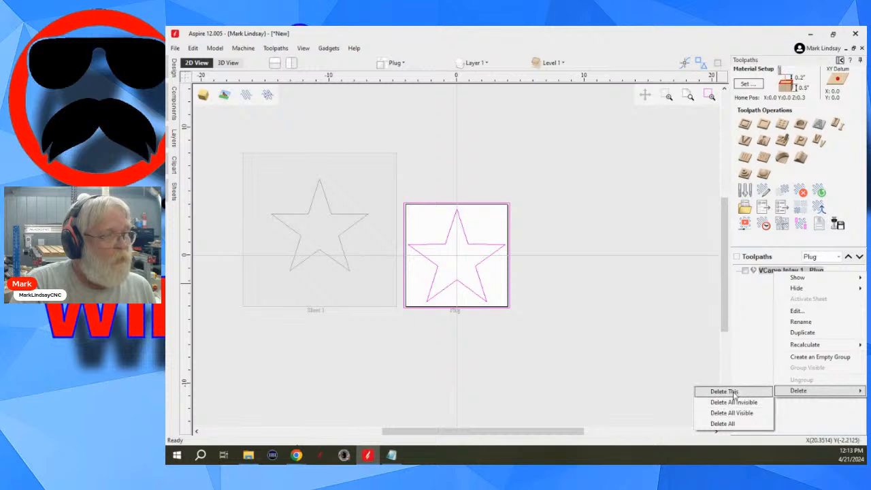
{"action": "left_click", "coordinate": [726, 392]}
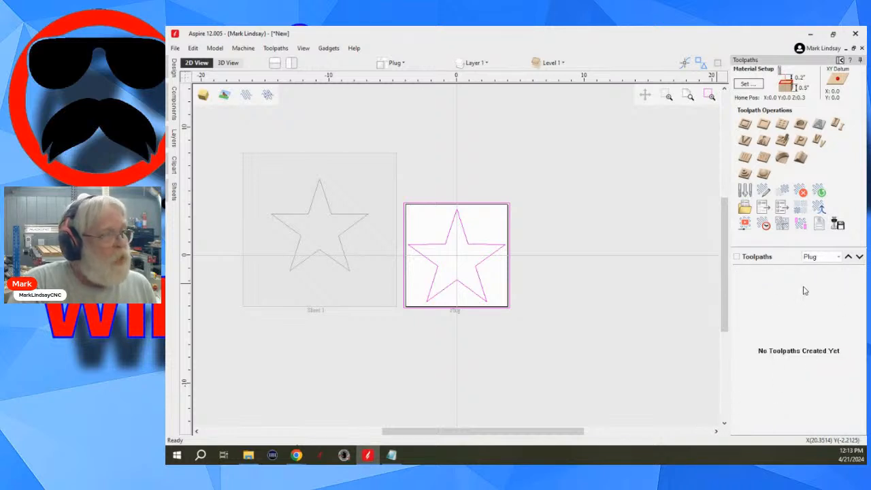
{"action": "left_click", "coordinate": [615, 292]}
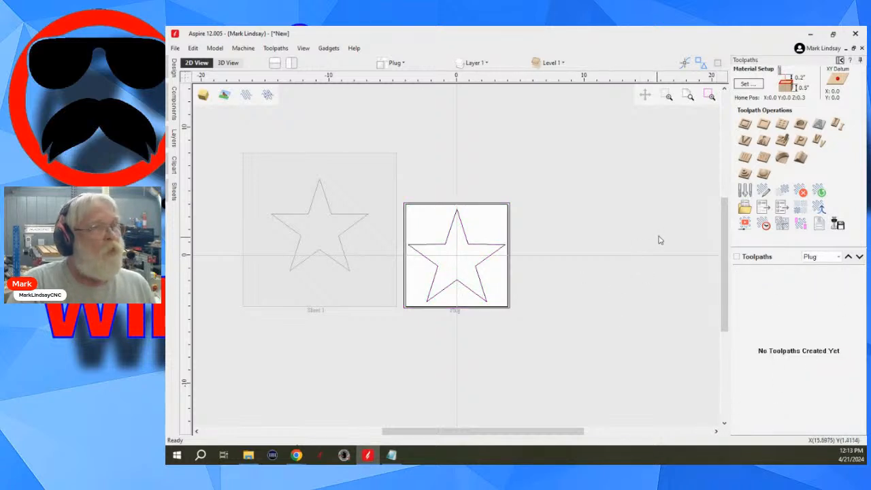
- Open the VCarve Inlay toolpath settings for the Plug sheet and close them without calculating
{"action": "left_click", "coordinate": [817, 141]}
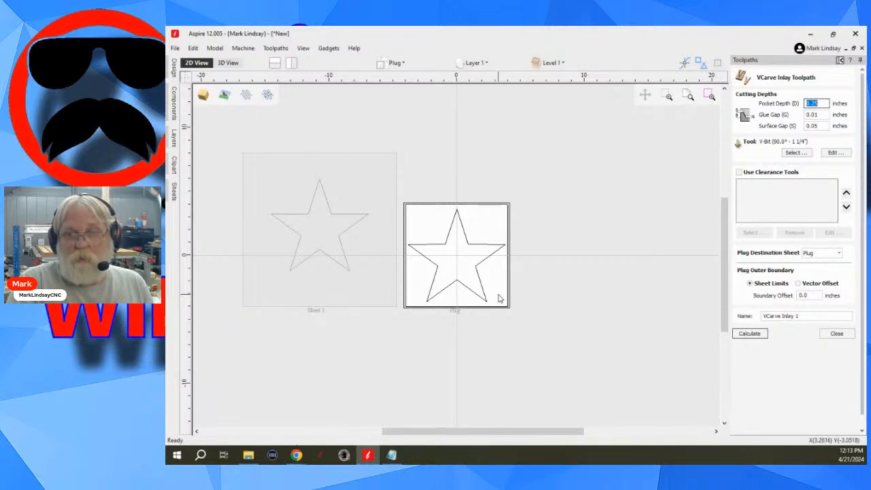
{"action": "left_click", "coordinate": [841, 336]}
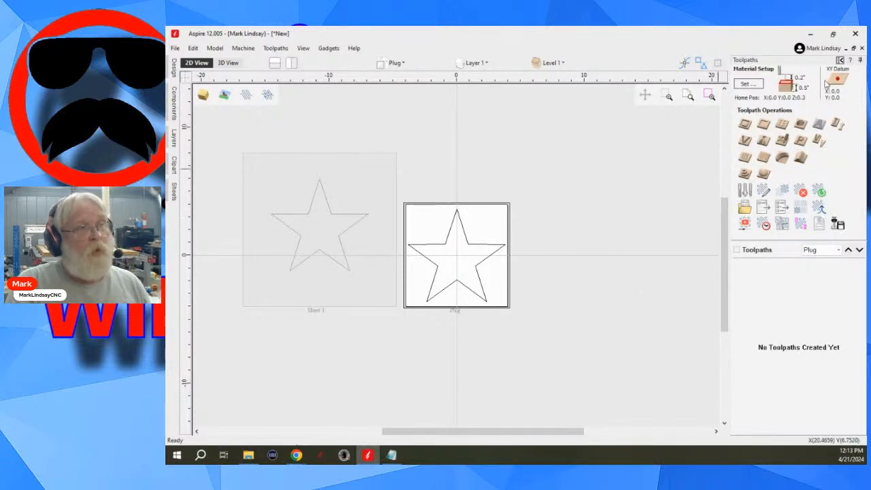
- Return to the design tools and delete the star and outer border vectors from the Plug sheet
{"action": "left_click", "coordinate": [841, 60]}
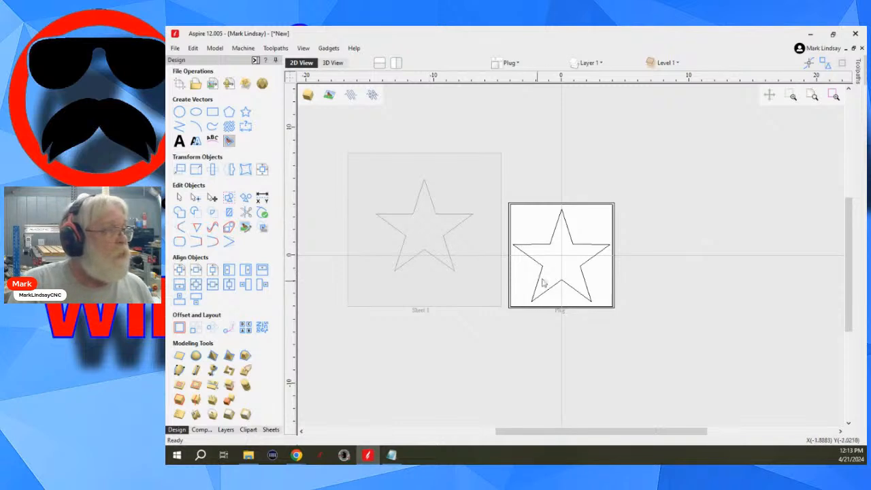
{"action": "left_click_drag", "start_coordinate": [647, 192], "coordinate": [529, 355]}
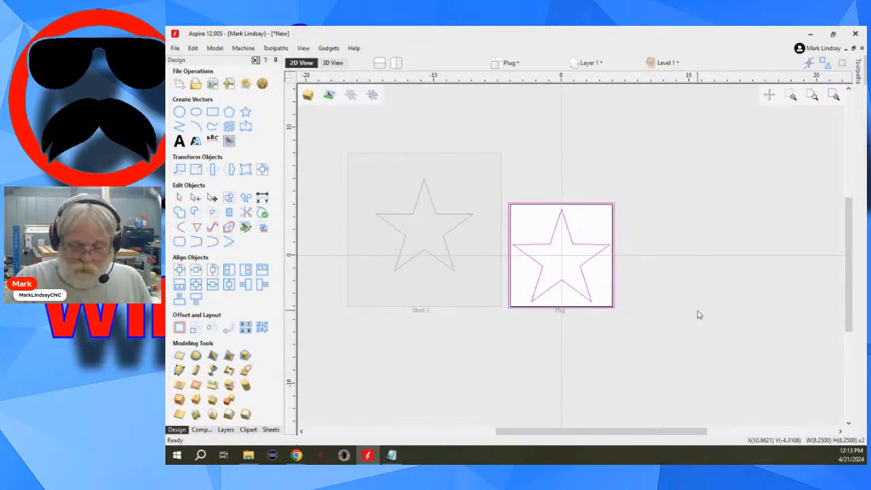
{"action": "key", "text": "Delete"}
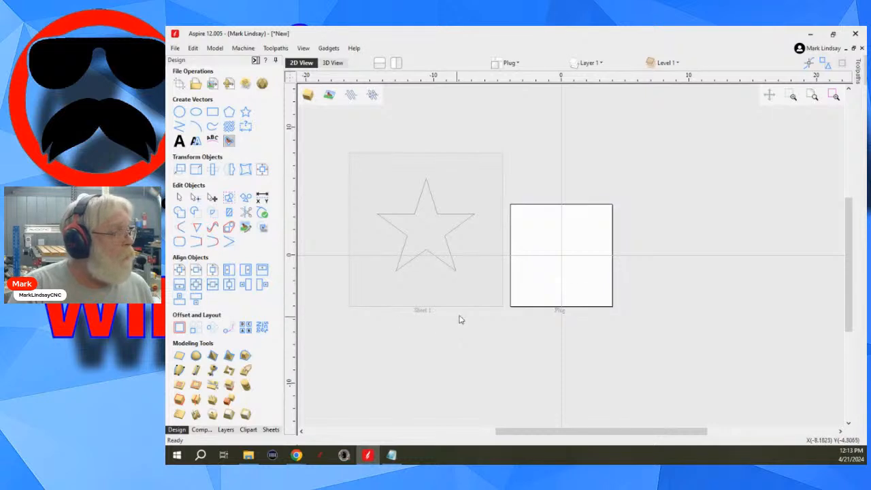
- Activate Sheet 1, delete the Plug sheet from the sheets list, and return to the design tools
{"action": "left_click", "coordinate": [430, 242]}
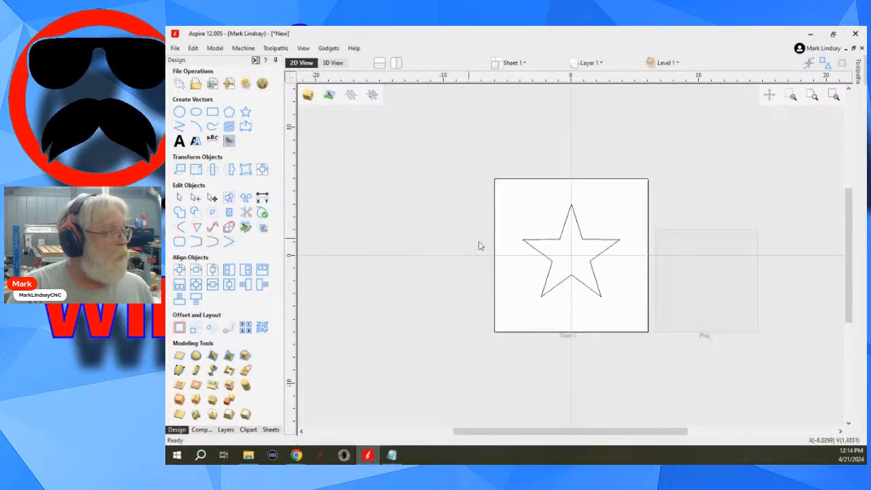
{"action": "left_click", "coordinate": [270, 431]}
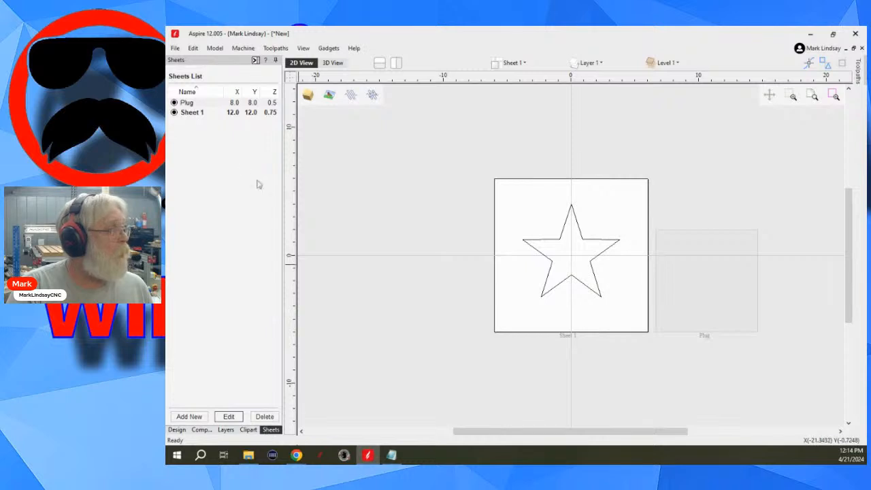
{"action": "left_click", "coordinate": [205, 103]}
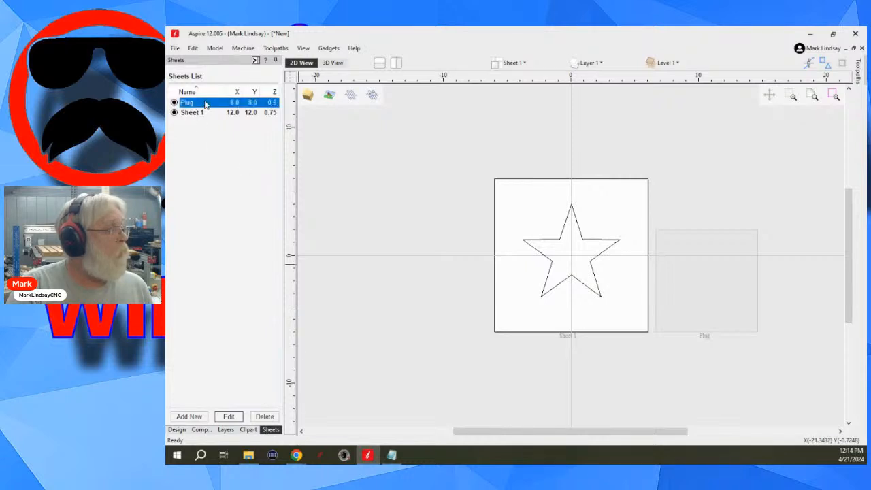
{"action": "right_click", "coordinate": [205, 102]}
{"action": "left_click", "coordinate": [239, 131]}
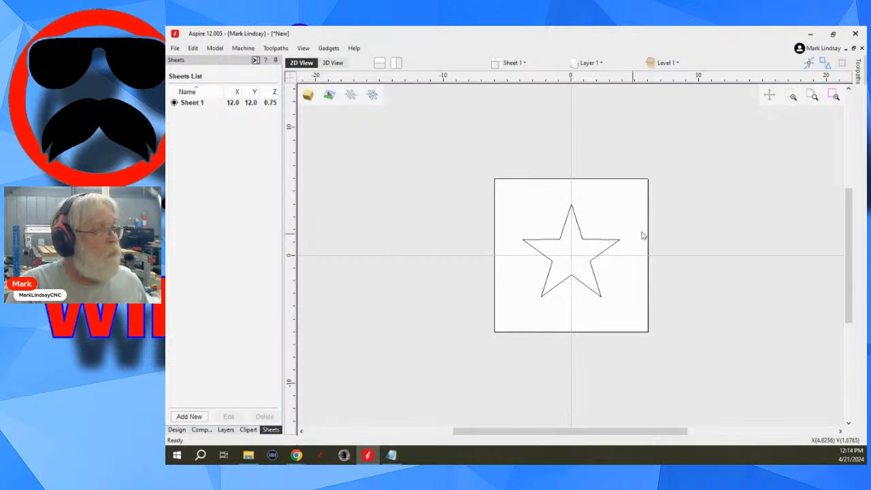
{"action": "left_click", "coordinate": [177, 430]}
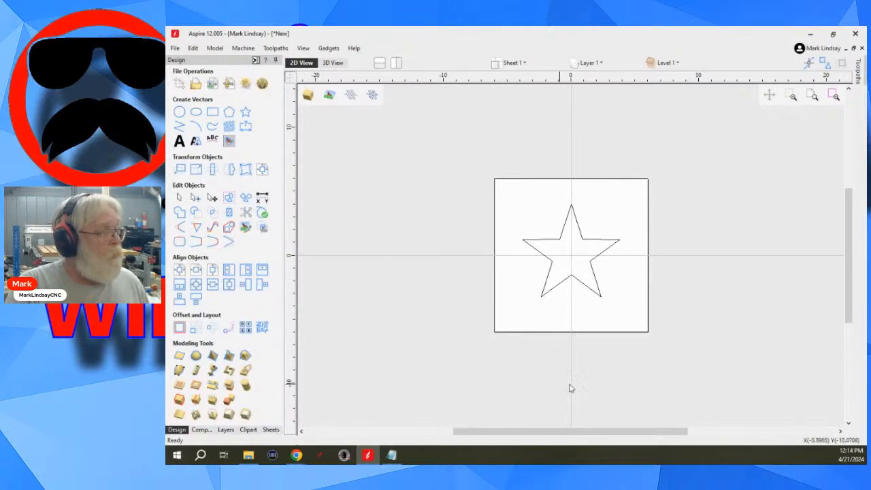
{"action": "left_click_drag", "start_coordinate": [710, 159], "coordinate": [446, 376]}
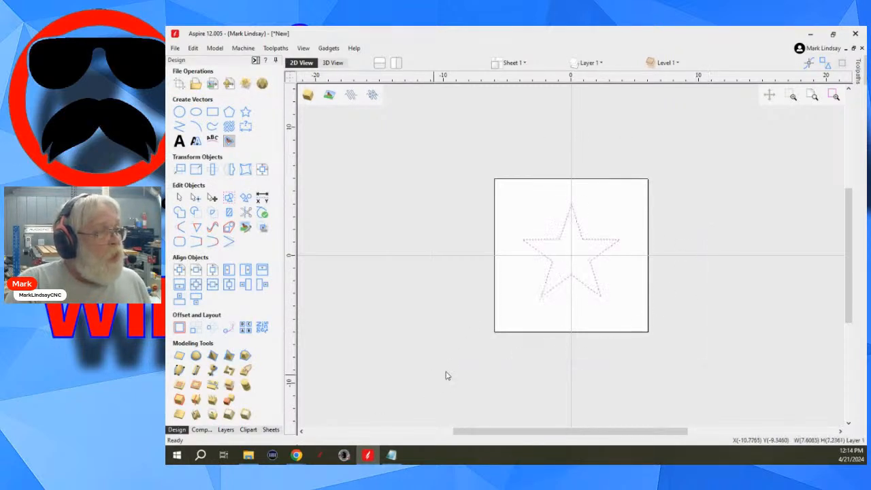
{"action": "left_click", "coordinate": [689, 277]}
{"action": "left_click", "coordinate": [569, 294]}
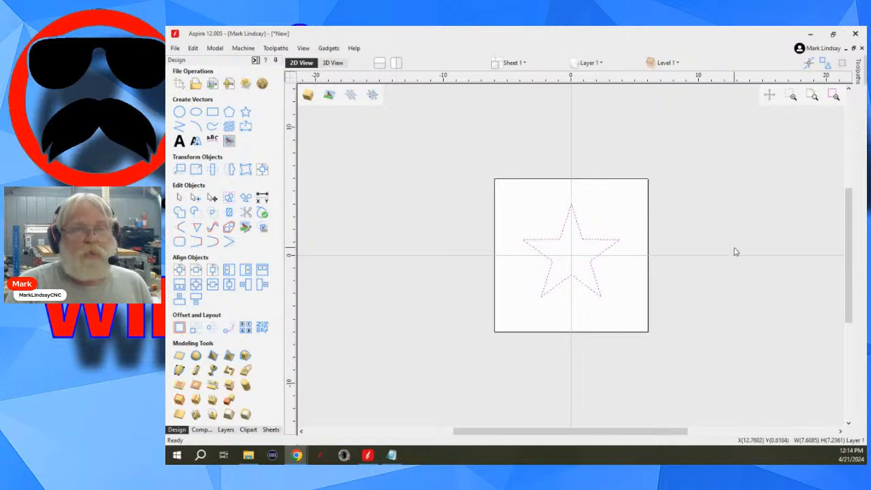
{"action": "left_click", "coordinate": [623, 267]}
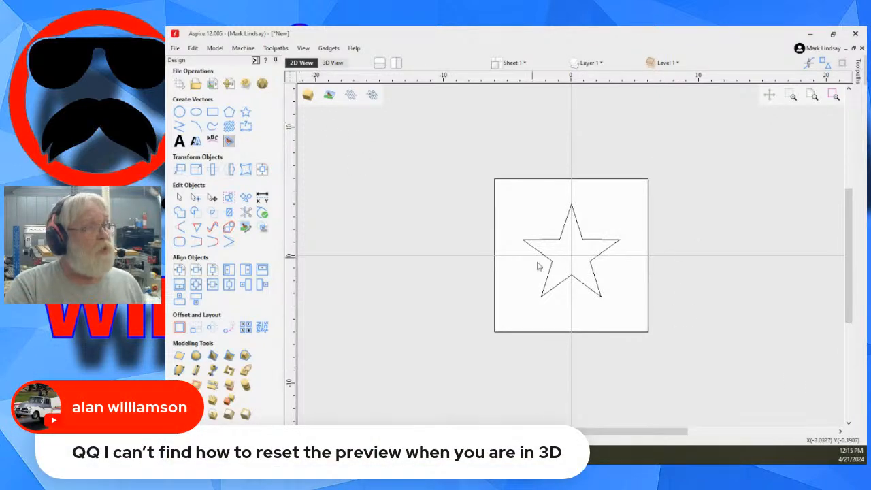
- Calculate a 0.25-inch-deep pocket toolpath for the star on Sheet 1, removing the 1/4" end mill and keeping only the 1/8" end mill
{"action": "left_click_drag", "start_coordinate": [633, 204], "coordinate": [515, 317]}
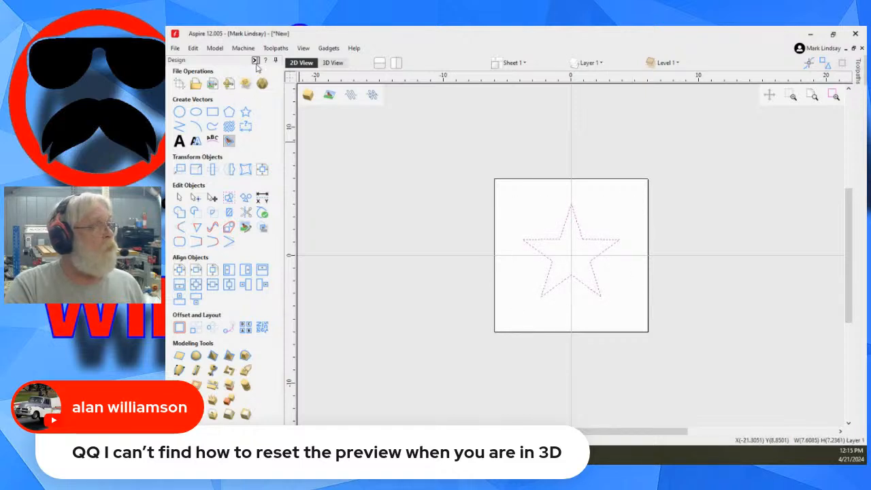
{"action": "left_click", "coordinate": [256, 60]}
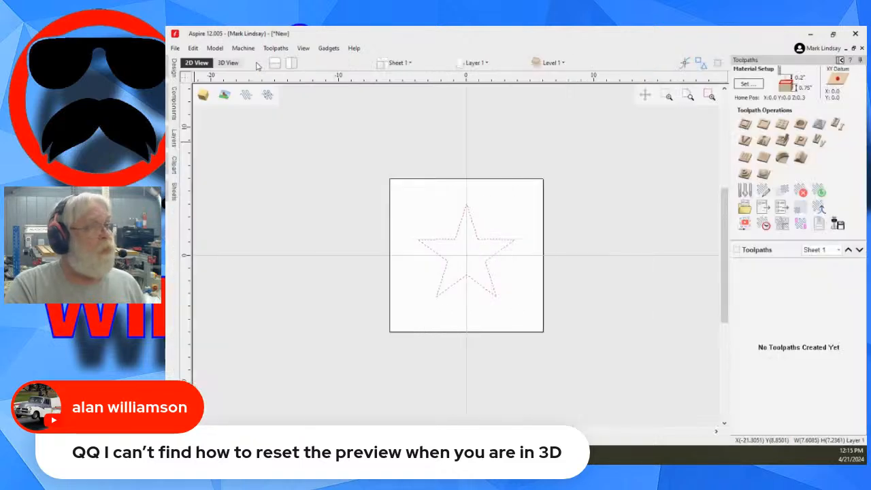
{"action": "left_click", "coordinate": [763, 123]}
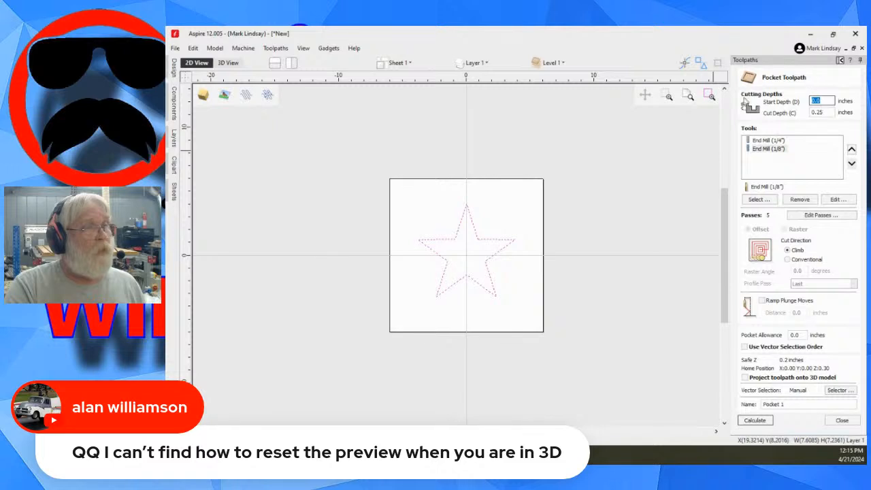
{"action": "left_click", "coordinate": [765, 140]}
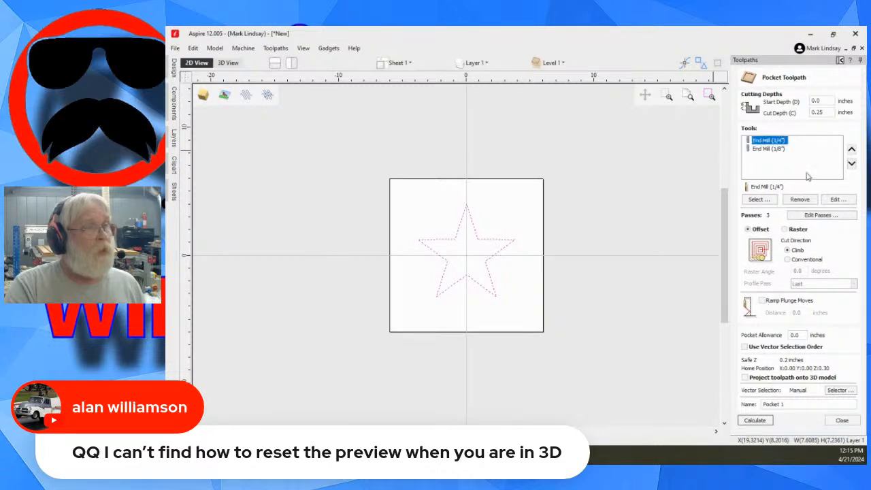
{"action": "left_click", "coordinate": [800, 201]}
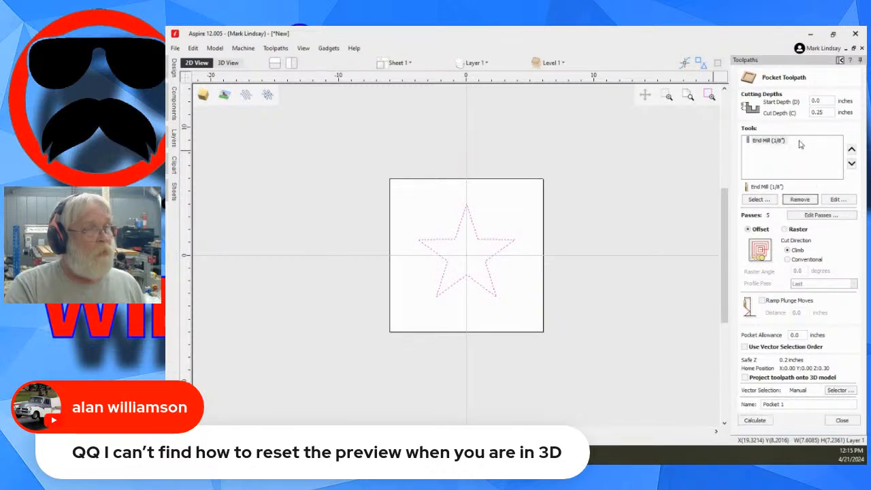
{"action": "left_click", "coordinate": [755, 420]}
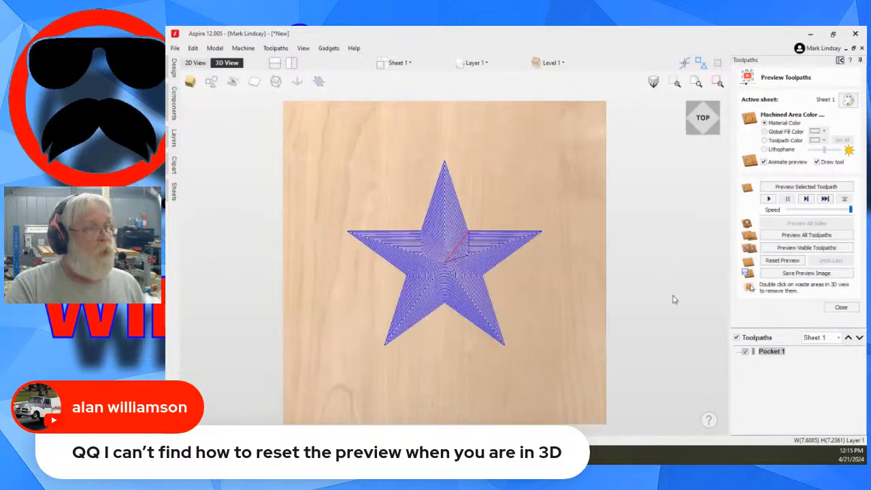
- Preview the Pocket 1 toolpath in the material, turn its toolpath lines back on, and close the preview settings
{"action": "left_click", "coordinate": [806, 187]}
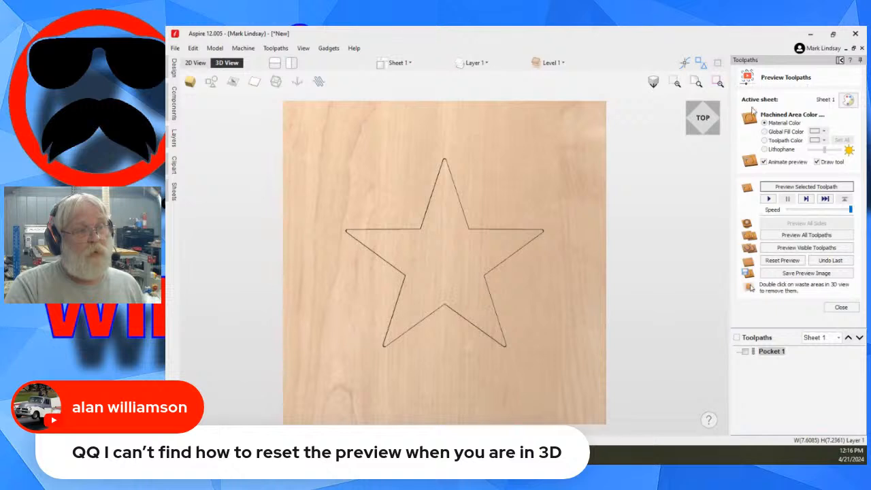
{"action": "left_click", "coordinate": [745, 351]}
{"action": "left_click", "coordinate": [841, 307]}
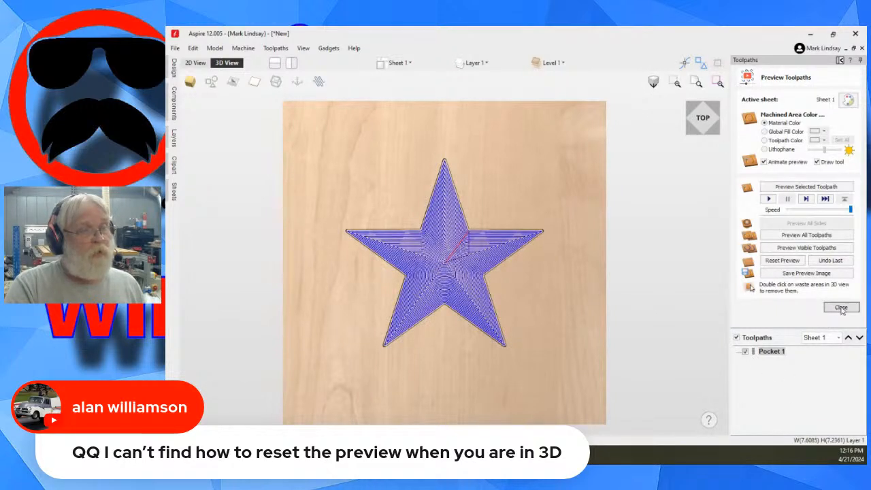
- Compare how the Pocket 1 toolpath is displayed in the 2D and 3D views
{"action": "left_click", "coordinate": [842, 60]}
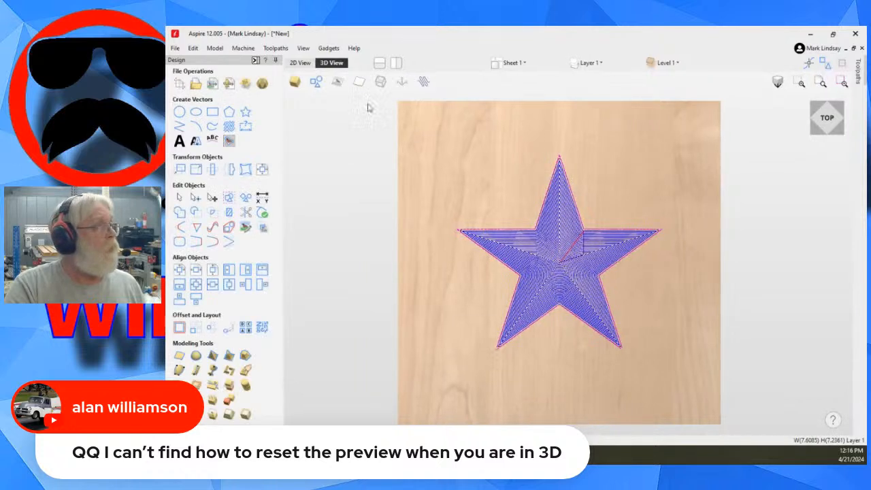
{"action": "left_click", "coordinate": [302, 63]}
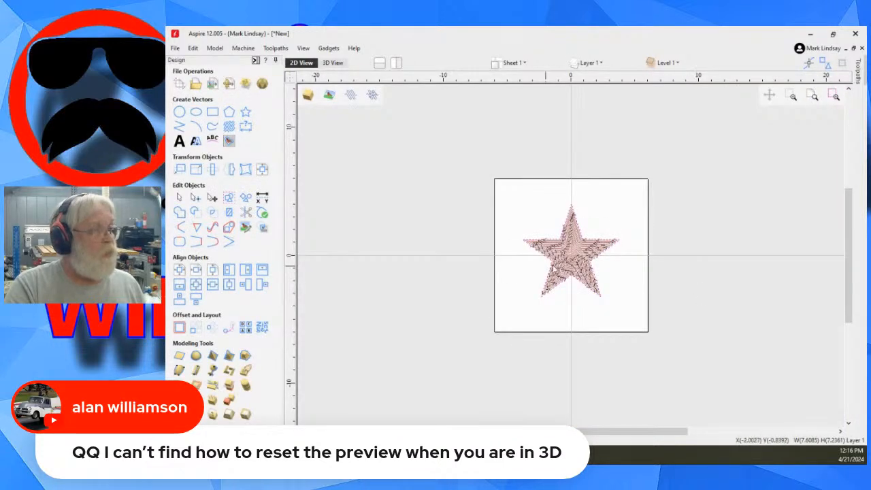
{"action": "scroll", "coordinate": [574, 265], "scroll_direction": "up", "scroll_amount": 3}
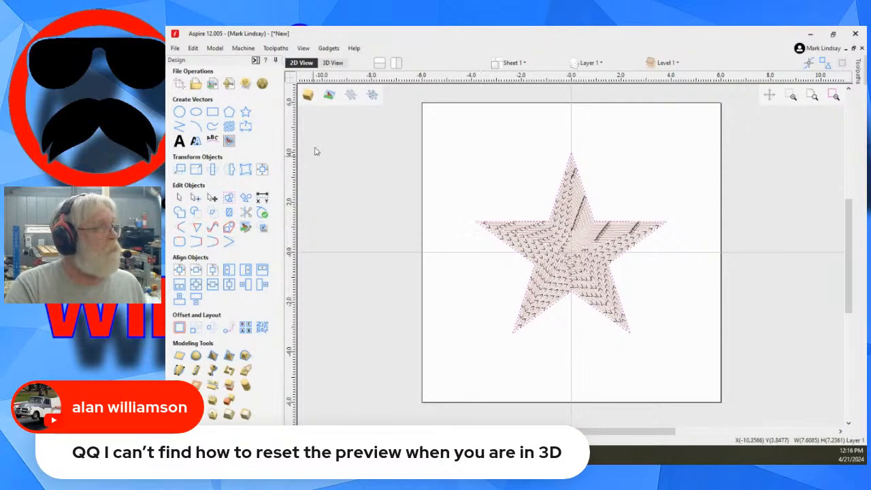
{"action": "left_click", "coordinate": [334, 63]}
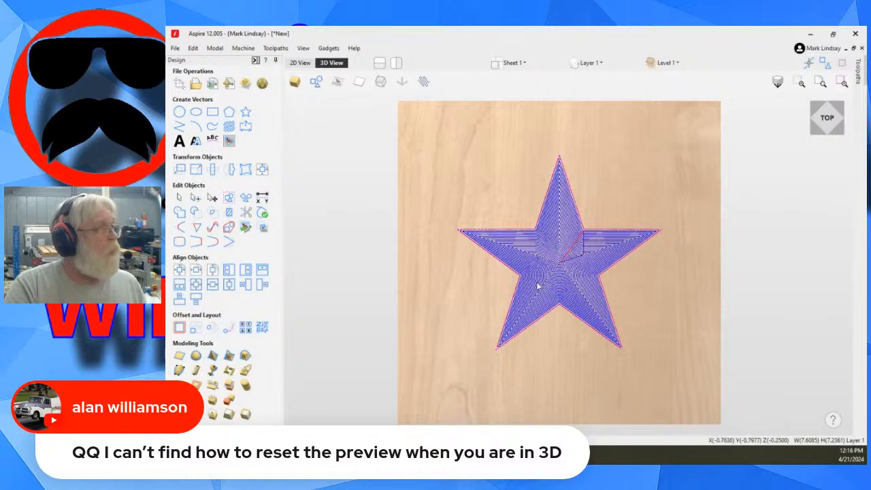
- Hide the Pocket 1 toolpath lines in the 3D view and examine the carved star pocket at an angle
{"action": "left_click", "coordinate": [256, 60]}
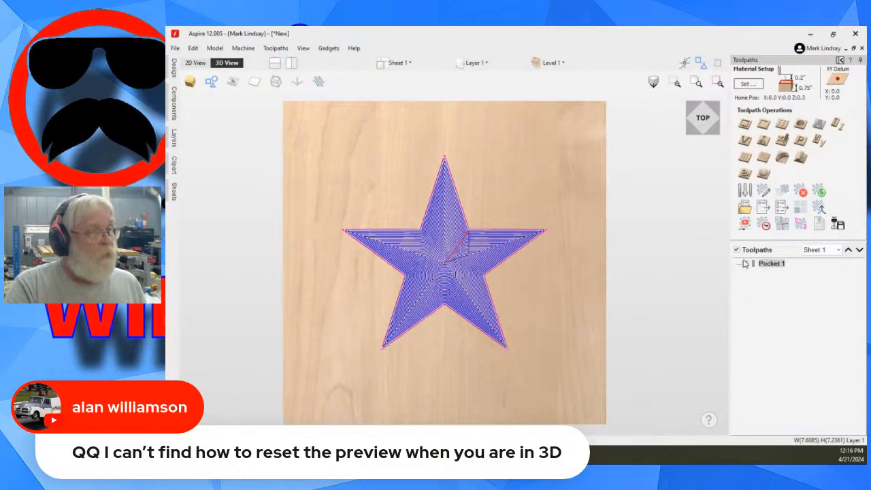
{"action": "left_click", "coordinate": [745, 263]}
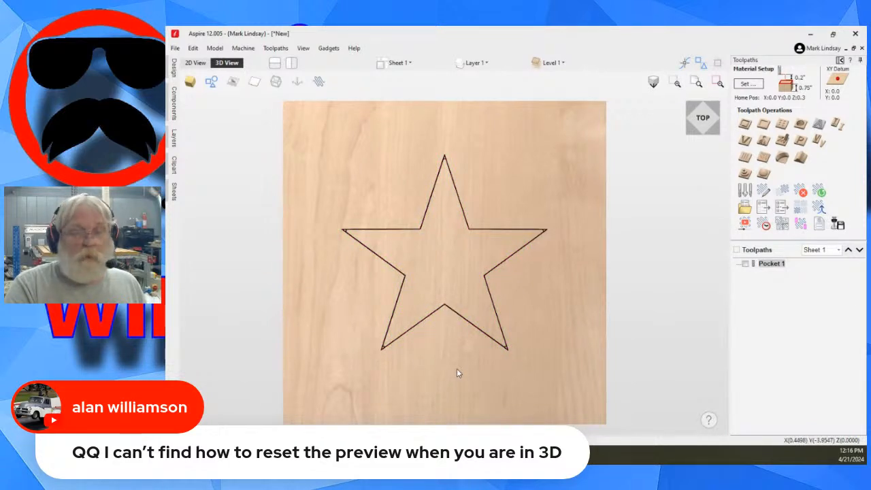
{"action": "left_click_drag", "start_coordinate": [457, 368], "coordinate": [450, 294]}
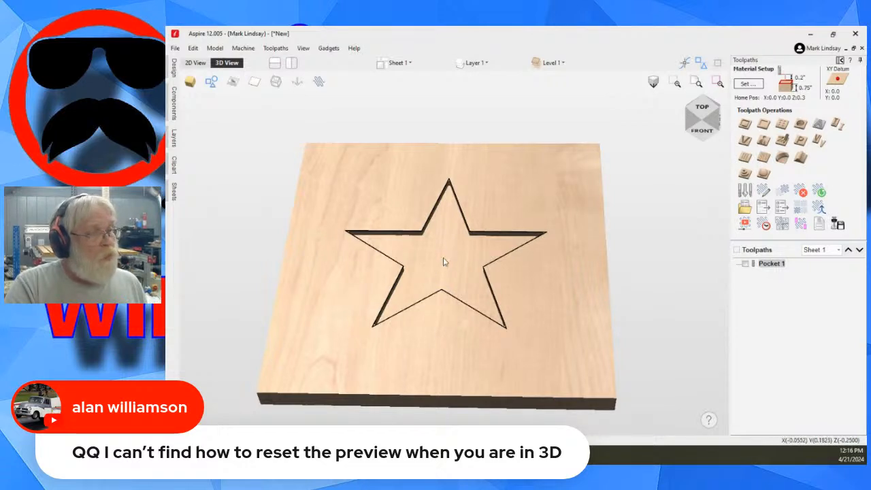
- Reset the toolpath preview to uncut material, close the preview settings, and return the 3D model to the top view
{"action": "left_click", "coordinate": [745, 225]}
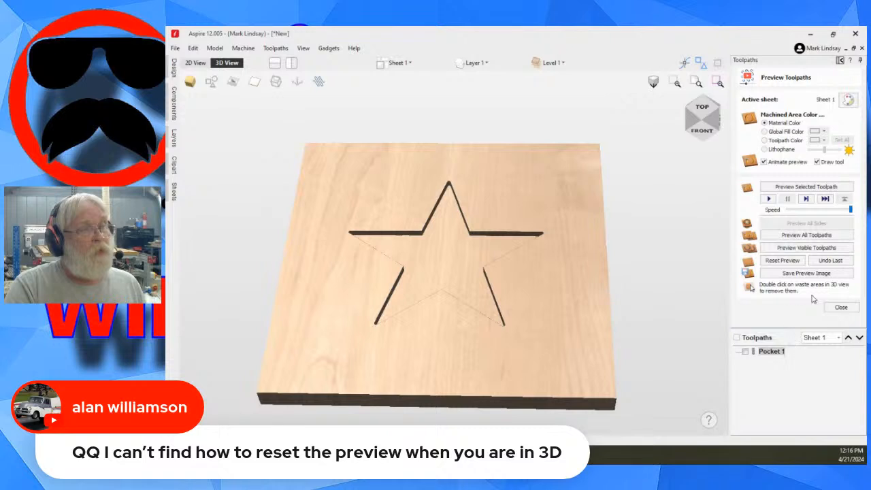
{"action": "left_click", "coordinate": [782, 261]}
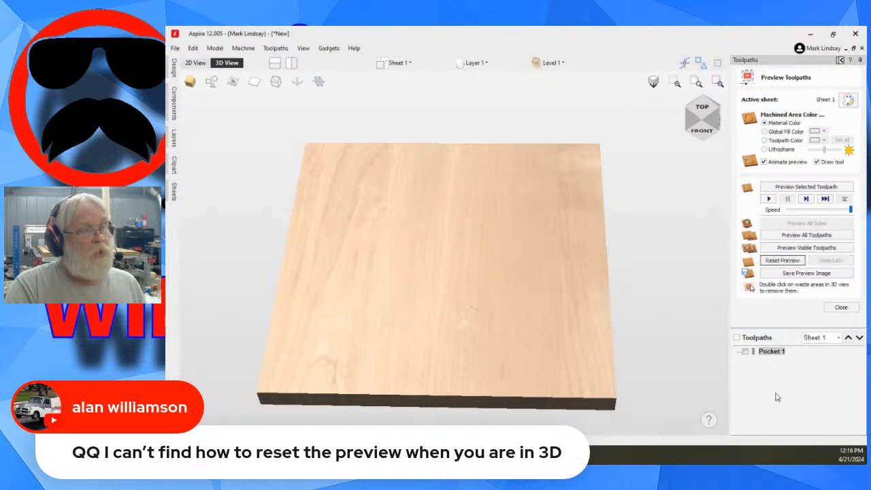
{"action": "left_click", "coordinate": [842, 308]}
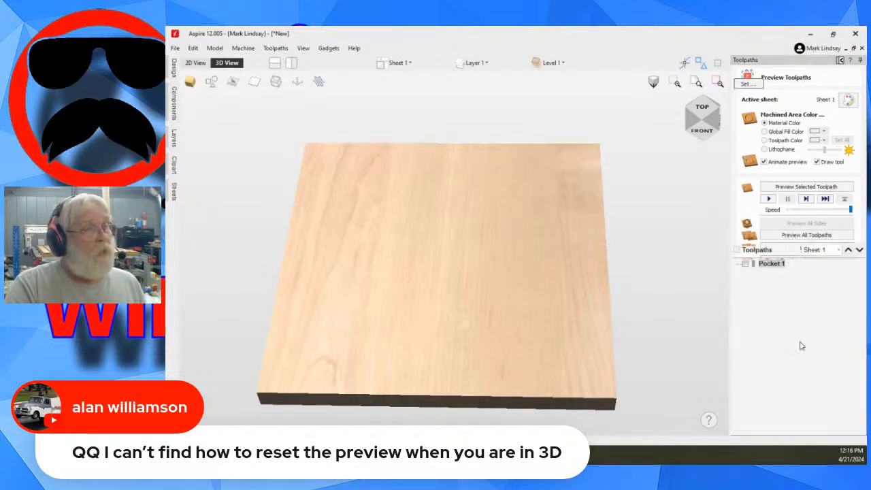
{"action": "left_click", "coordinate": [702, 110]}
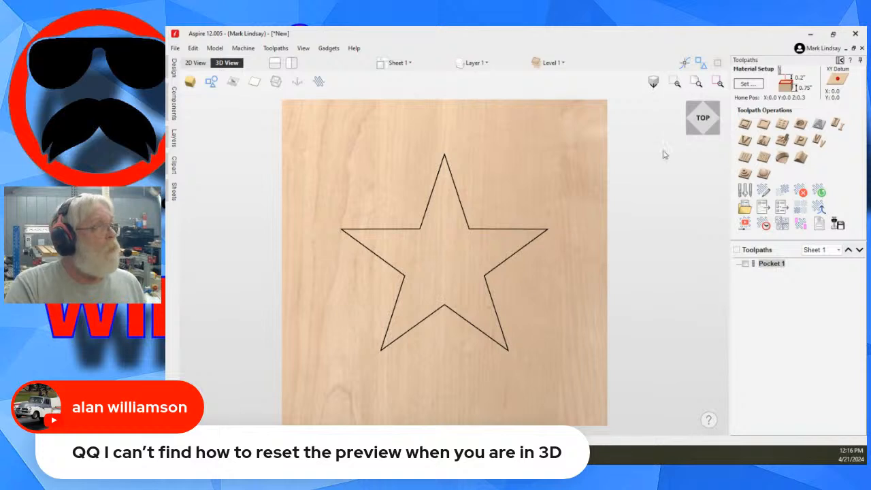
- Show the Pocket 1 toolpath in the 2D view and hide it again
{"action": "left_click", "coordinate": [196, 62]}
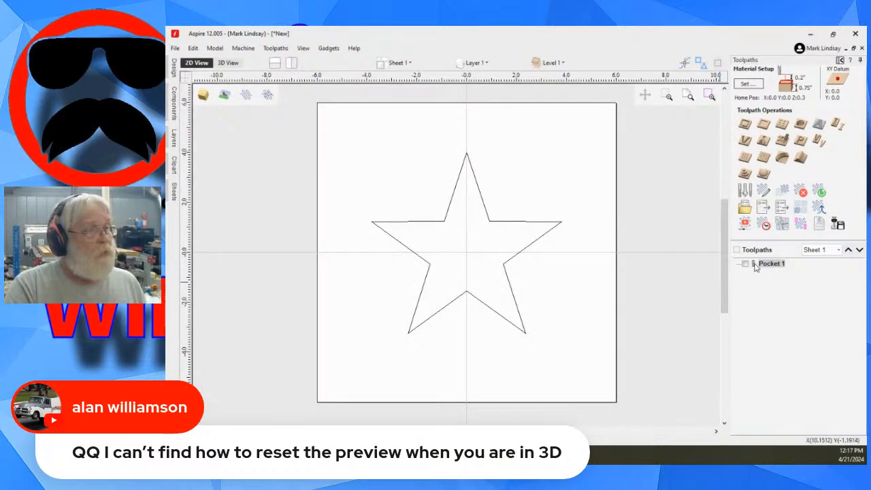
{"action": "left_click", "coordinate": [745, 264]}
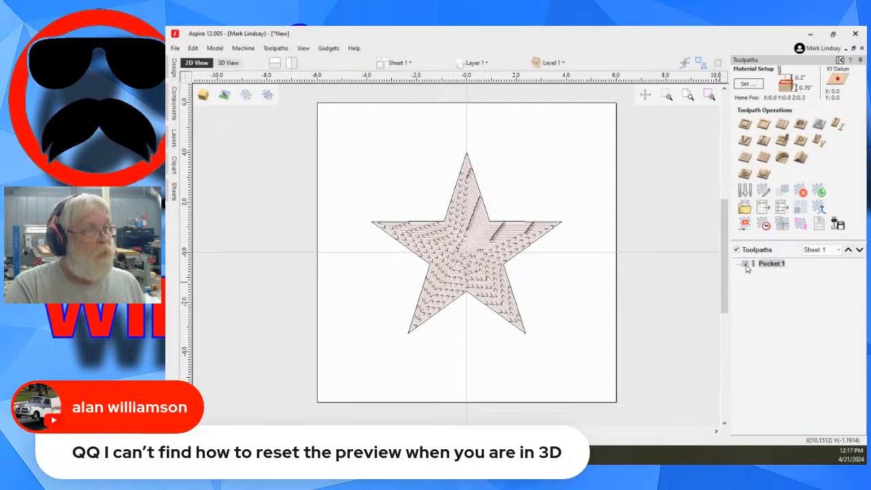
{"action": "left_click", "coordinate": [746, 265]}
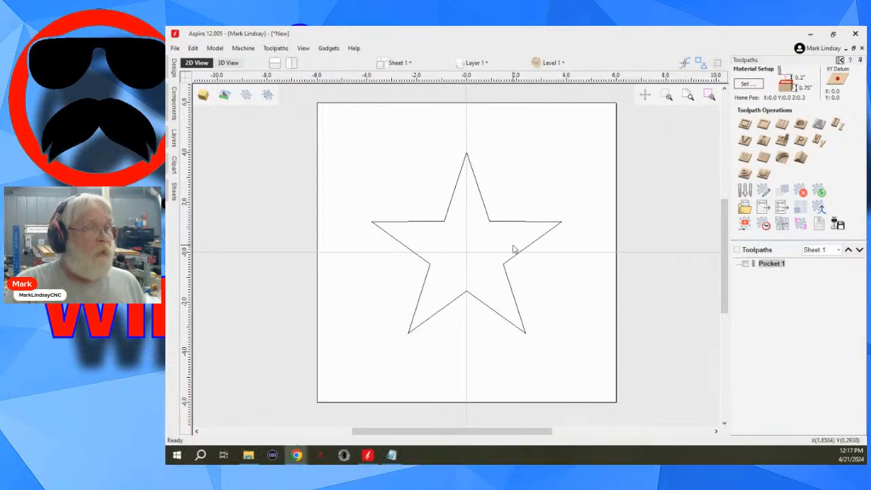
- Show the Pocket 1 toolpath in the 2D view and switch its 2D drawing style to solid
{"action": "left_click", "coordinate": [745, 264]}
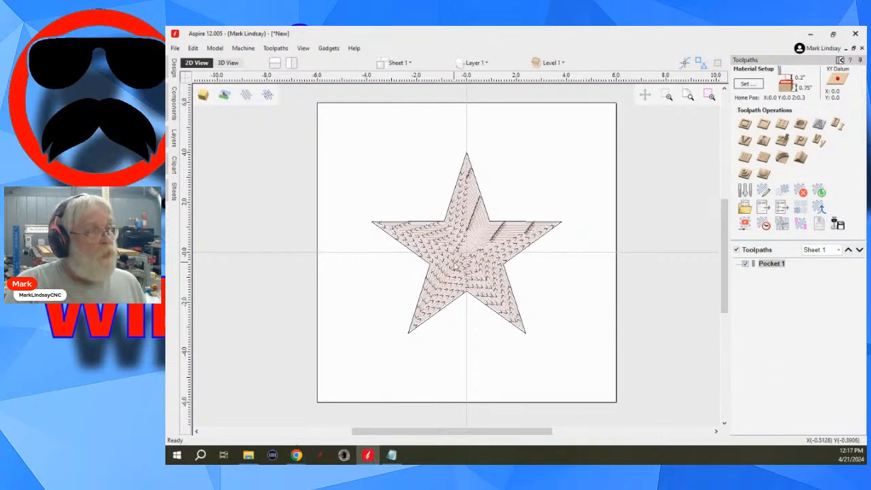
{"action": "scroll", "coordinate": [454, 263], "scroll_direction": "up", "scroll_amount": 1}
{"action": "scroll", "coordinate": [456, 262], "scroll_direction": "up", "scroll_amount": 1}
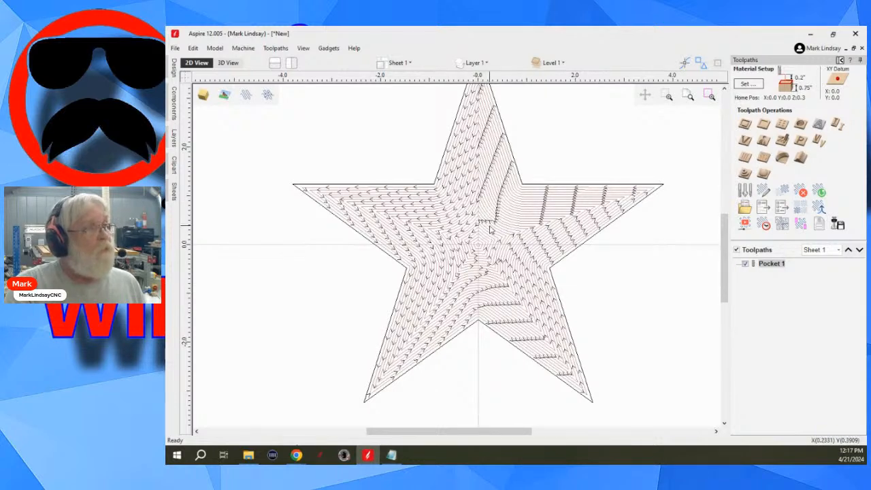
{"action": "left_click", "coordinate": [268, 95]}
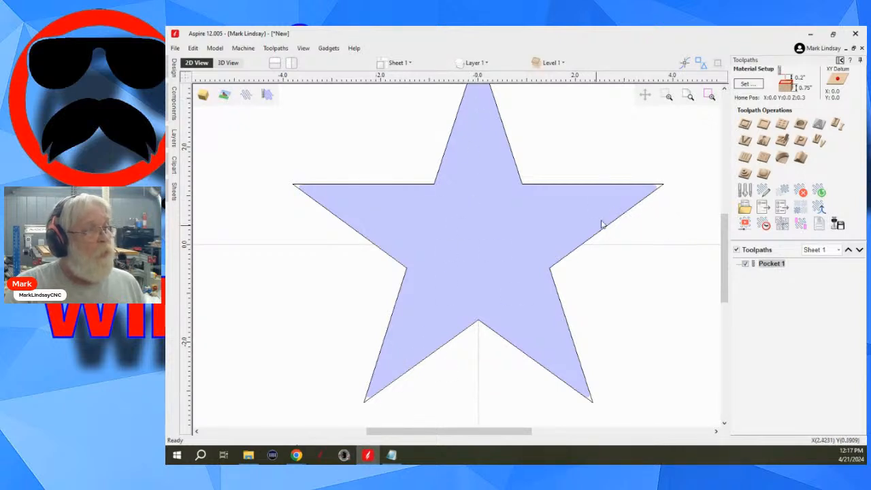
- Examine the solid toolpath fill at one tip of the star and return the 2D toolpath drawing style to wireframe
{"action": "scroll", "coordinate": [675, 170], "scroll_direction": "up", "scroll_amount": 2}
{"action": "scroll", "coordinate": [655, 204], "scroll_direction": "up", "scroll_amount": 2}
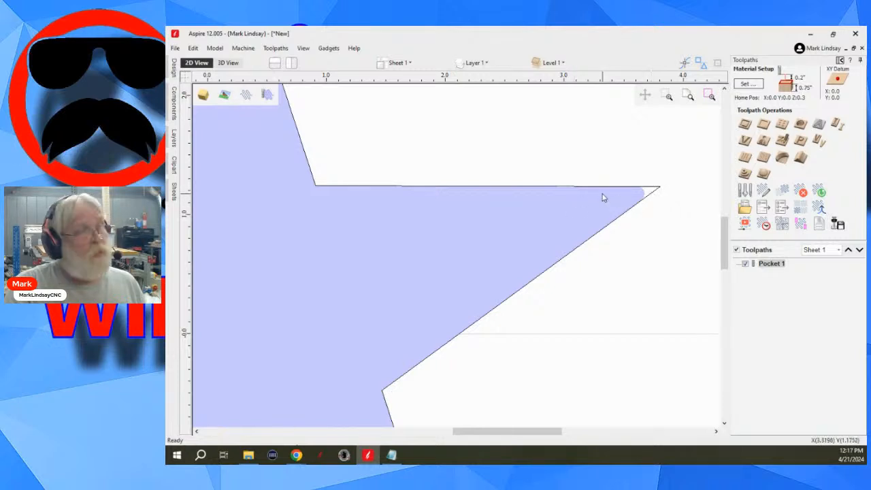
{"action": "scroll", "coordinate": [633, 262], "scroll_direction": "down", "scroll_amount": 5}
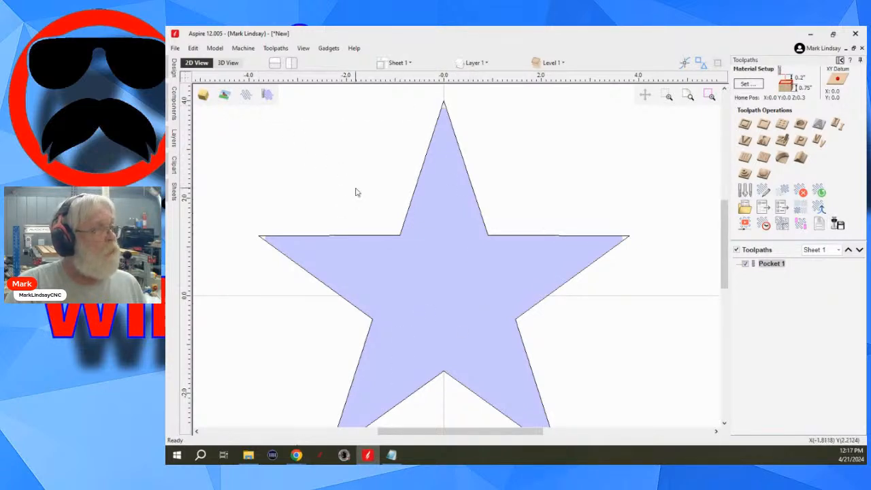
{"action": "left_click", "coordinate": [268, 96]}
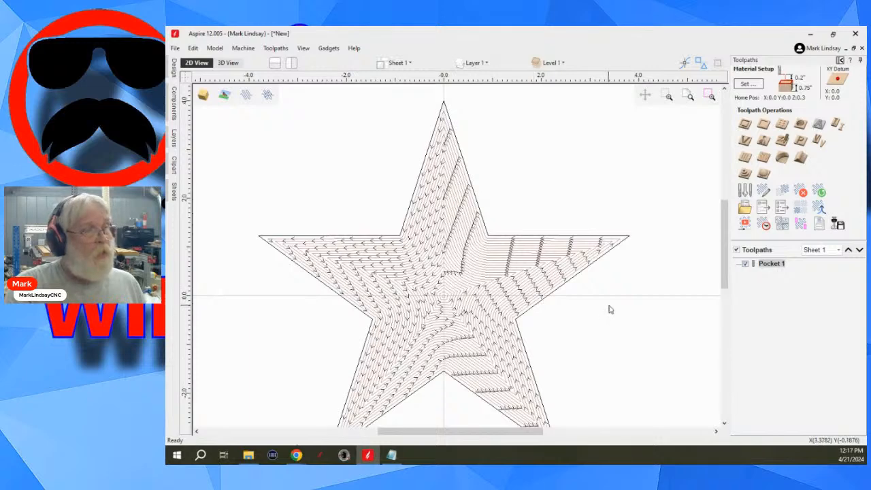
- Toggle the 2D toolpath drawing style to solid and back to wireframe, and hide the Pocket 1 toolpath
{"action": "scroll", "coordinate": [611, 307], "scroll_direction": "down", "scroll_amount": 2}
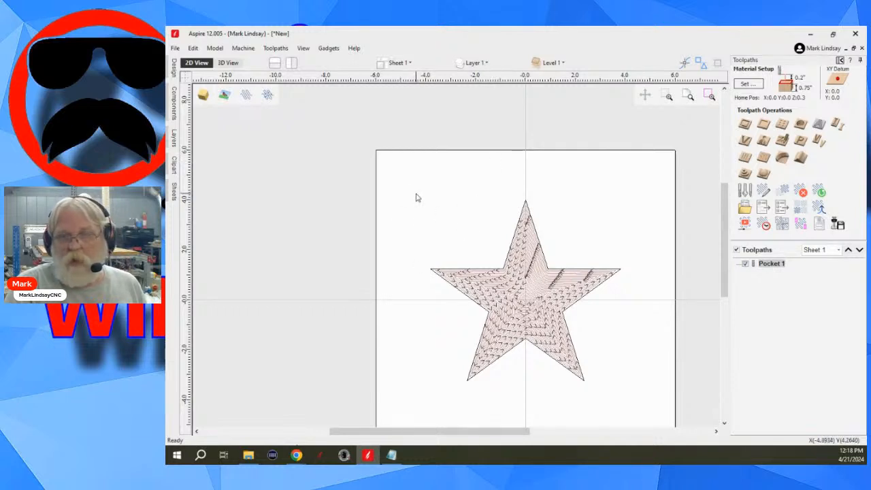
{"action": "left_click", "coordinate": [267, 96]}
{"action": "left_click", "coordinate": [267, 96]}
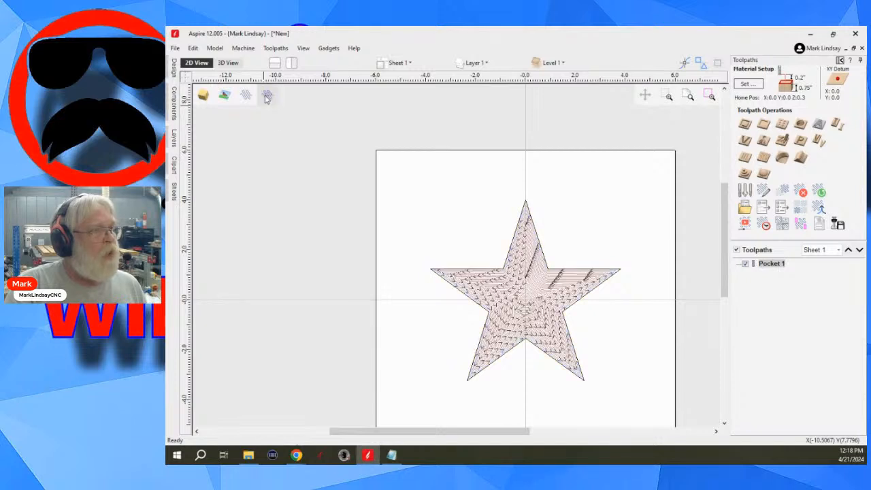
{"action": "left_click", "coordinate": [745, 264]}
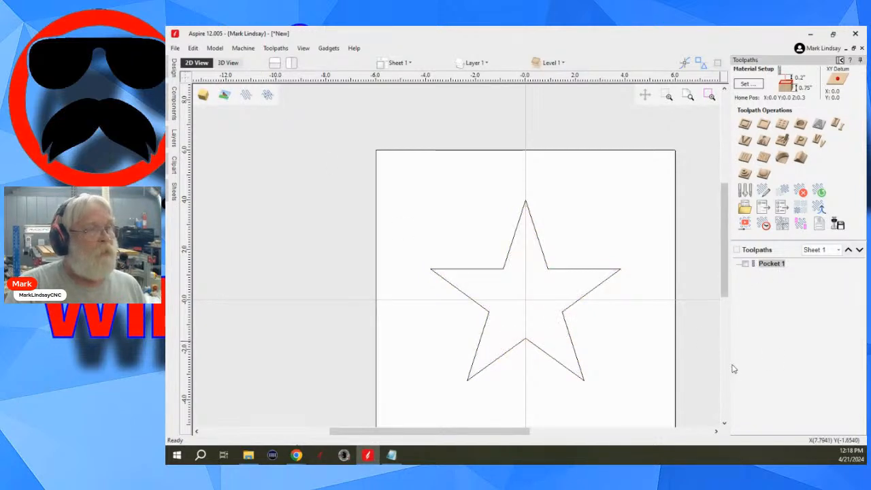
- Delete the Pocket 1 toolpath and return to the design tools with the star deselected
{"action": "right_click", "coordinate": [769, 266]}
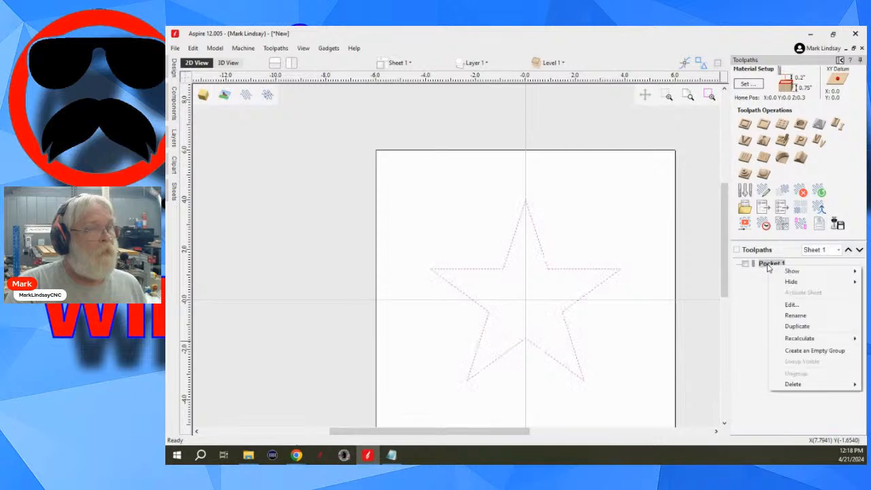
{"action": "mouse_move", "coordinate": [801, 386]}
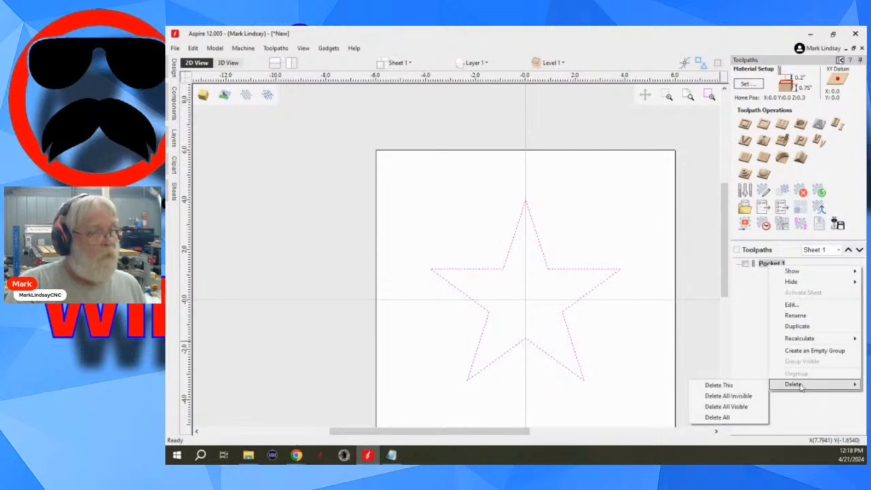
{"action": "left_click", "coordinate": [729, 386]}
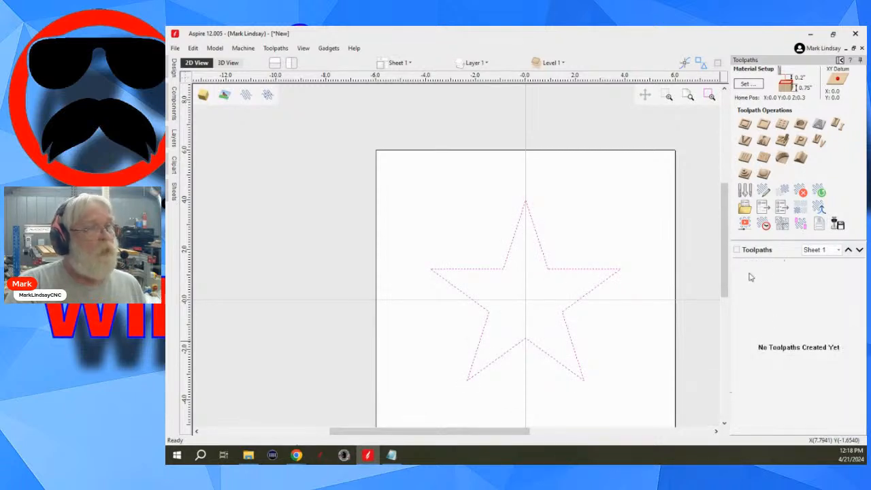
{"action": "left_click", "coordinate": [841, 61]}
{"action": "left_click", "coordinate": [402, 171]}
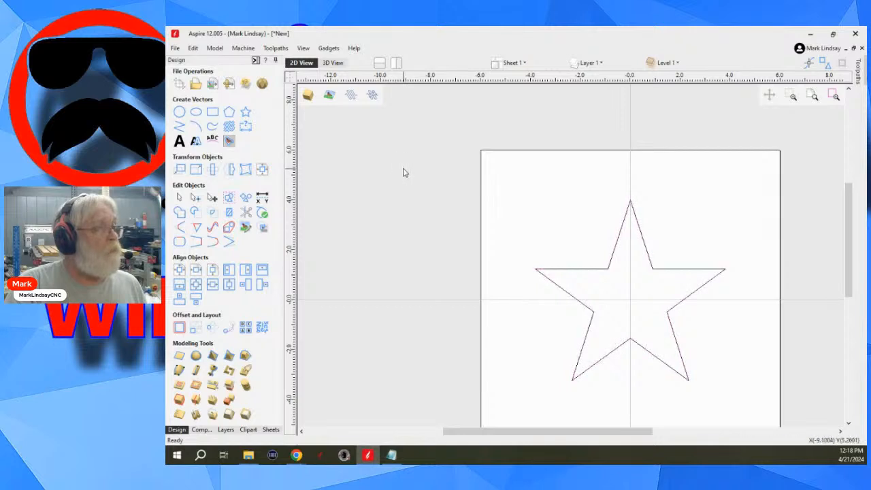
- Calculate an offset climb-cut pocket toolpath for the star, 0.25 inches deep with the 1/8" end mill, named Pocket 1
{"action": "scroll", "coordinate": [381, 191], "scroll_direction": "down", "scroll_amount": 1}
{"action": "scroll", "coordinate": [521, 278], "scroll_direction": "down", "scroll_amount": 1}
{"action": "scroll", "coordinate": [549, 267], "scroll_direction": "up", "scroll_amount": 1}
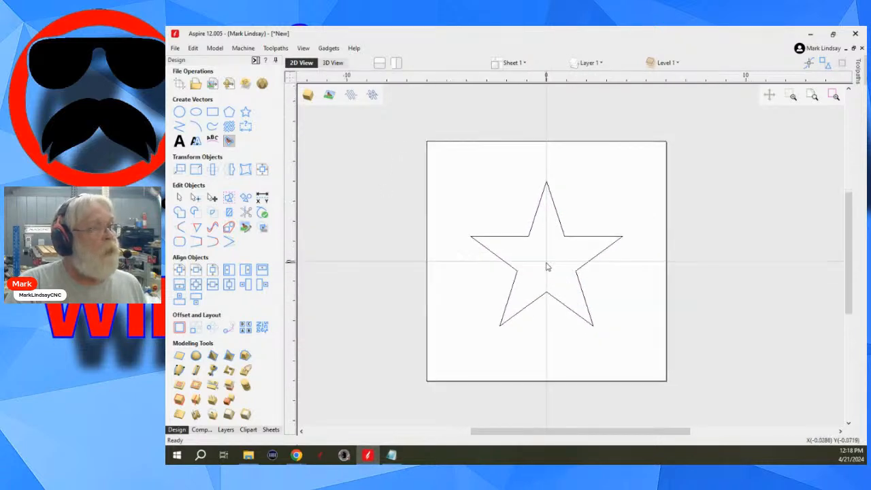
{"action": "scroll", "coordinate": [593, 243], "scroll_direction": "up", "scroll_amount": 1}
{"action": "left_click_drag", "start_coordinate": [602, 207], "coordinate": [534, 272]}
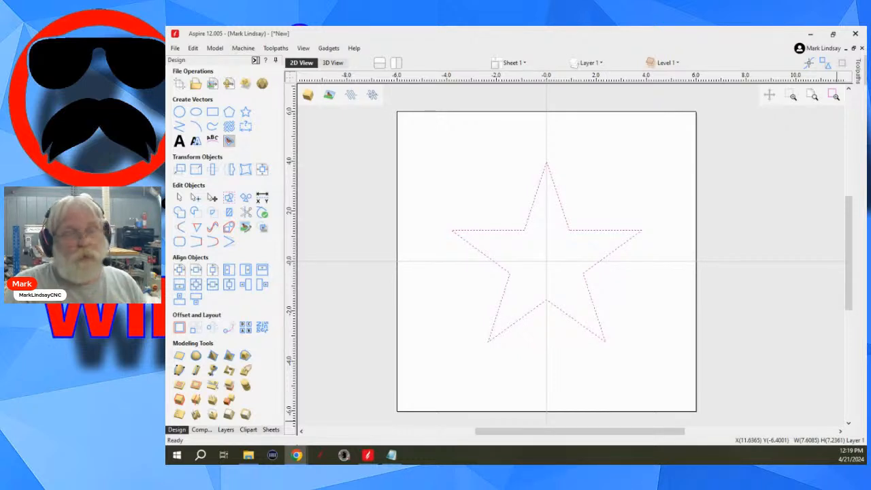
{"action": "left_click", "coordinate": [256, 60]}
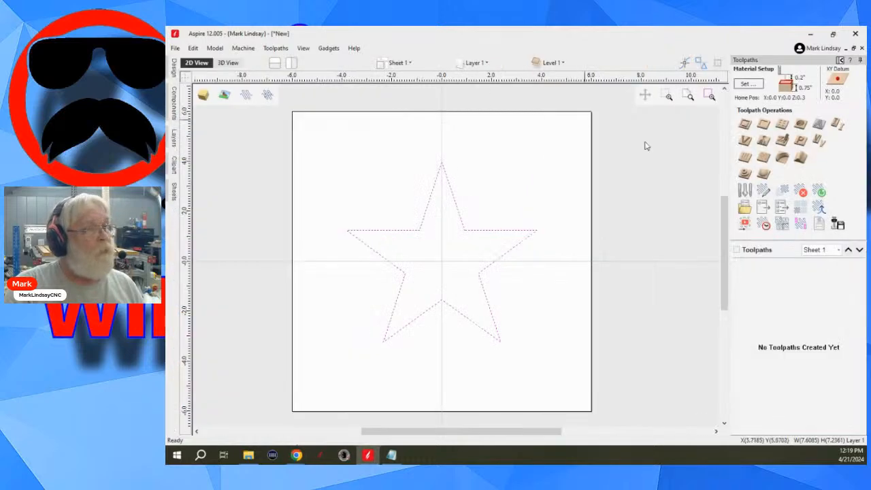
{"action": "left_click", "coordinate": [764, 123]}
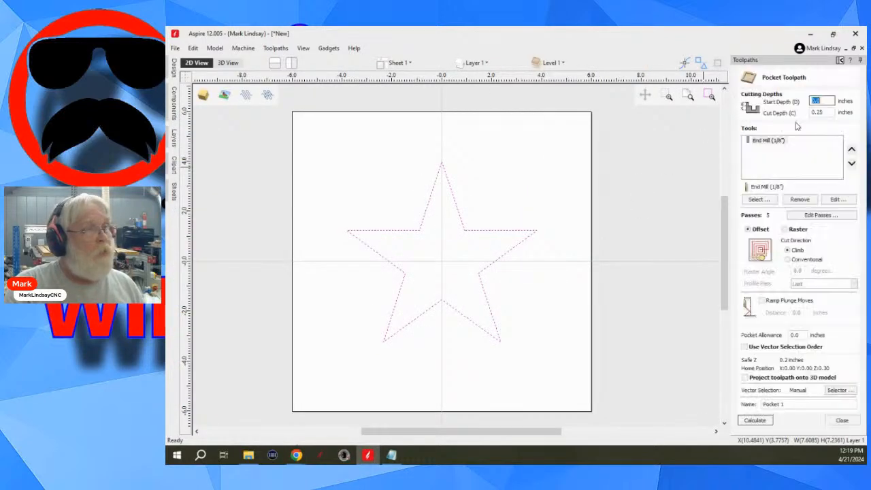
{"action": "left_click", "coordinate": [755, 420]}
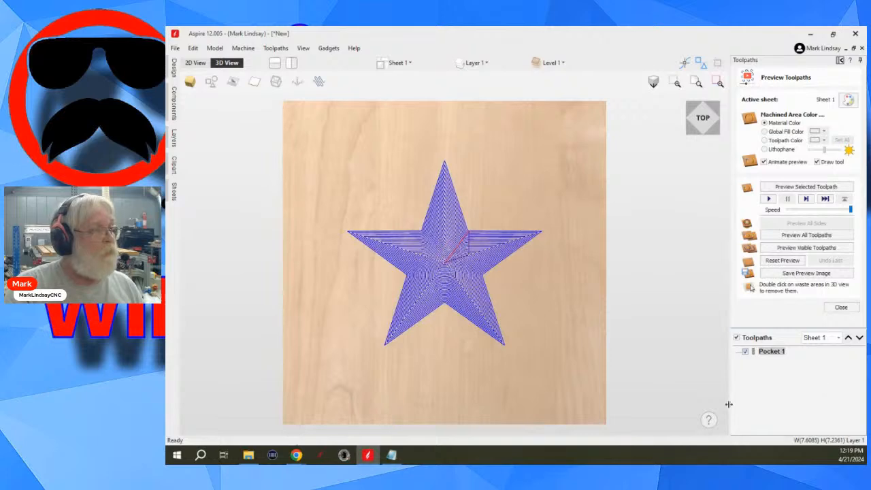
- Examine the toolpath lines and link moves near the star's center in the 3D view
{"action": "scroll", "coordinate": [416, 244], "scroll_direction": "up", "scroll_amount": 4}
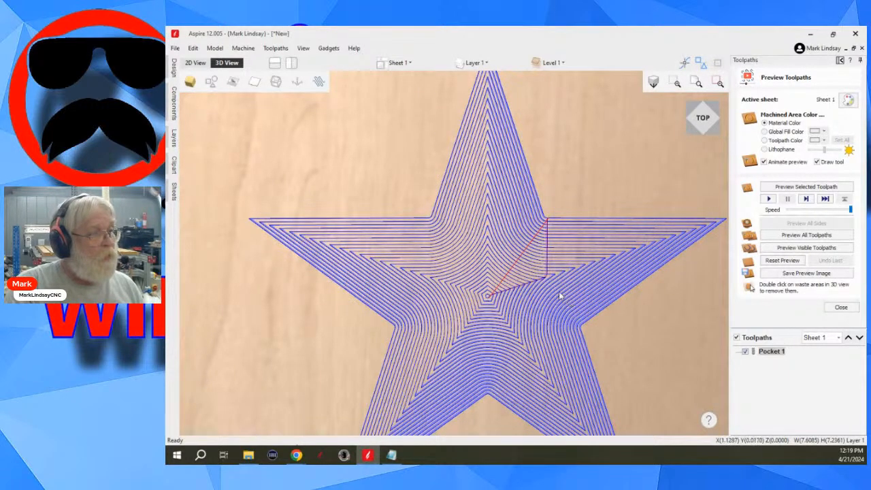
{"action": "scroll", "coordinate": [571, 302], "scroll_direction": "up", "scroll_amount": 3}
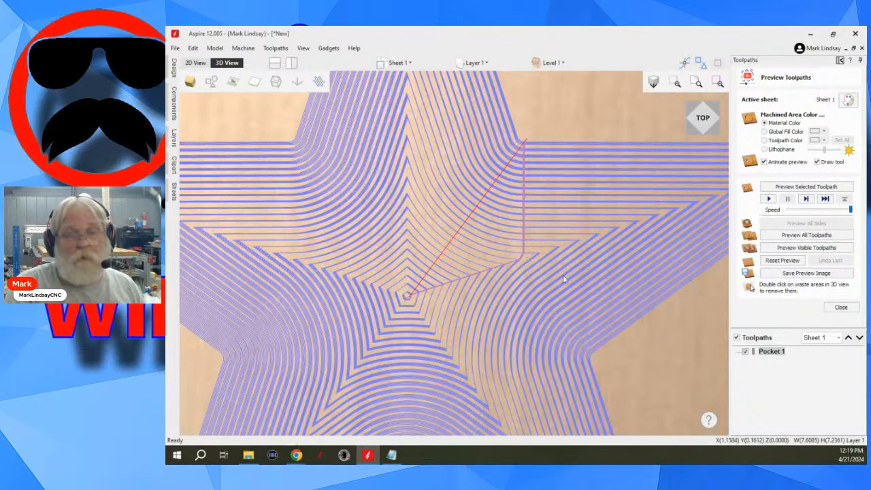
{"action": "scroll", "coordinate": [564, 278], "scroll_direction": "down", "scroll_amount": 5}
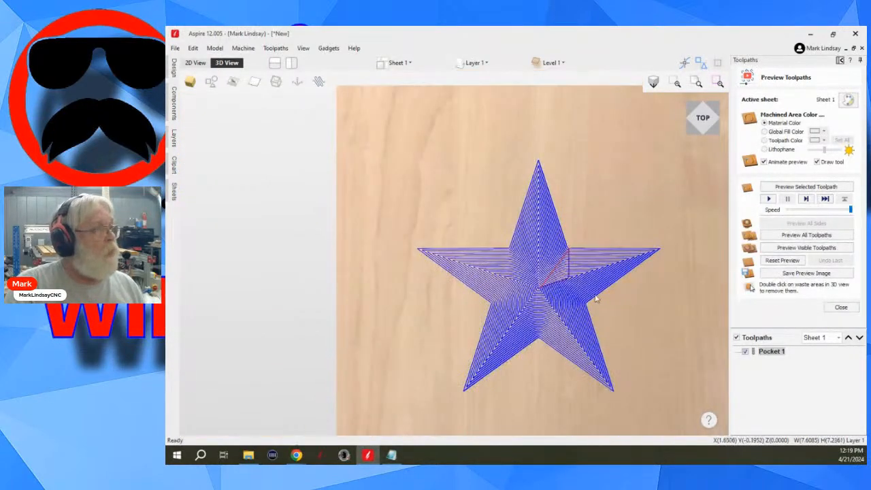
- Examine the direction arrows and line spacing of the Pocket 1 toolpath across the star in the 2D view
{"action": "left_click", "coordinate": [197, 63]}
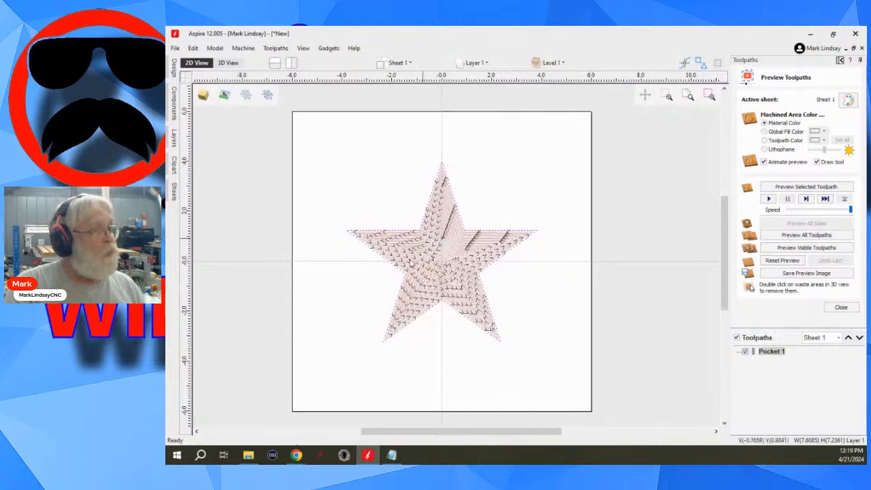
{"action": "scroll", "coordinate": [435, 276], "scroll_direction": "up", "scroll_amount": 2}
{"action": "scroll", "coordinate": [470, 255], "scroll_direction": "up", "scroll_amount": 2}
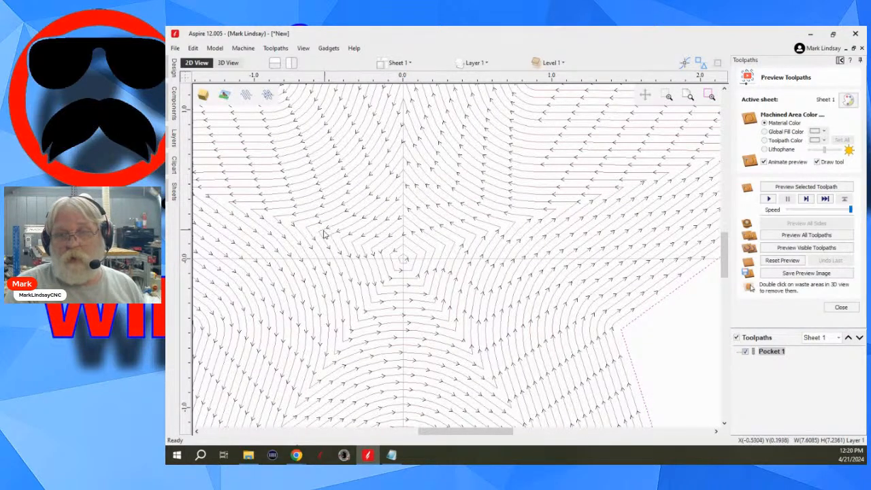
{"action": "scroll", "coordinate": [480, 250], "scroll_direction": "down", "scroll_amount": 5}
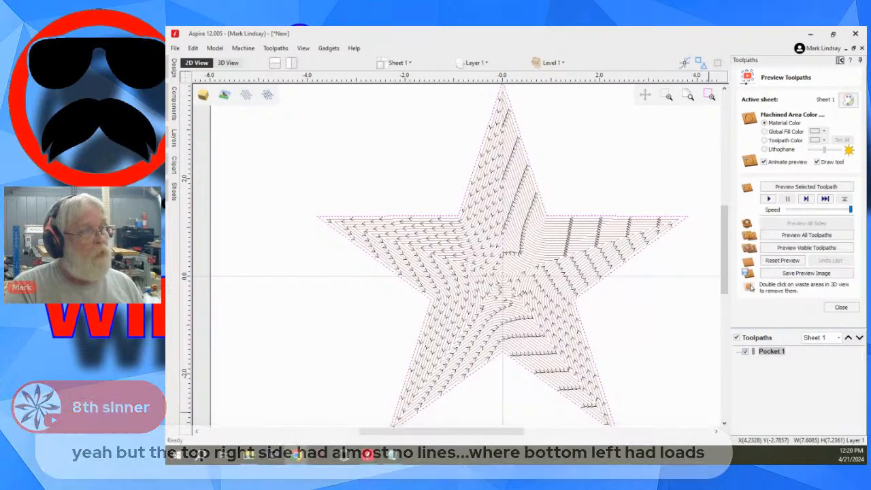
{"action": "scroll", "coordinate": [538, 225], "scroll_direction": "up", "scroll_amount": 3}
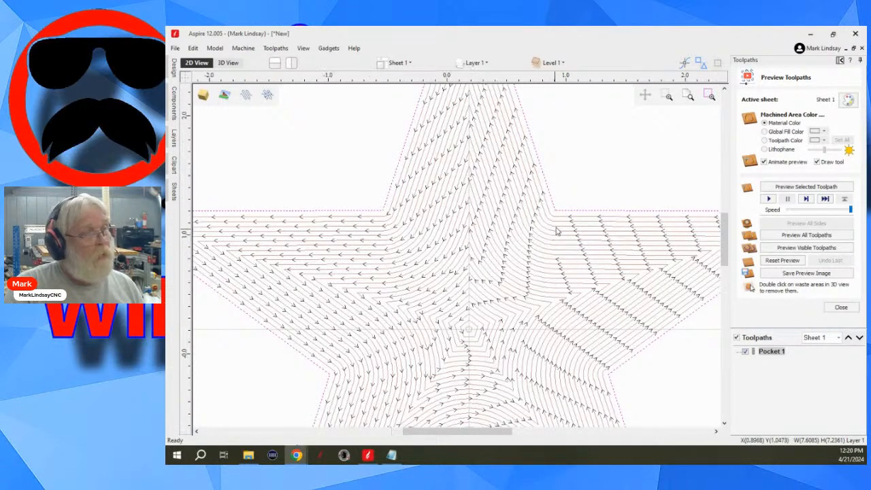
{"action": "scroll", "coordinate": [558, 229], "scroll_direction": "up", "scroll_amount": 3}
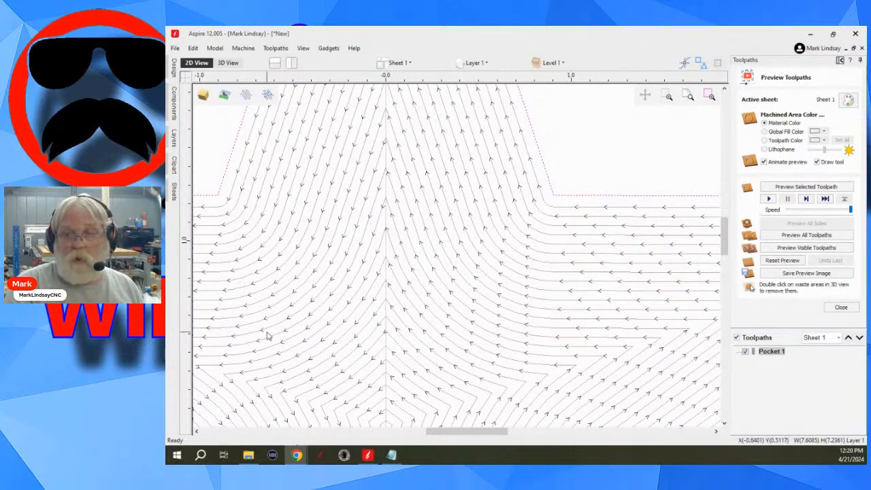
{"action": "scroll", "coordinate": [358, 369], "scroll_direction": "down", "scroll_amount": 3}
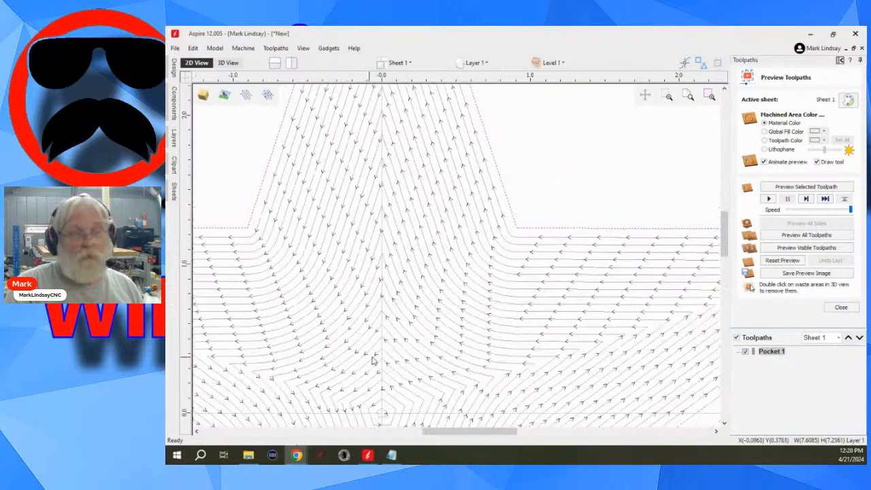
{"action": "scroll", "coordinate": [315, 361], "scroll_direction": "down", "scroll_amount": 1}
{"action": "middle_click_drag", "start_coordinate": [315, 361], "coordinate": [400, 206]}
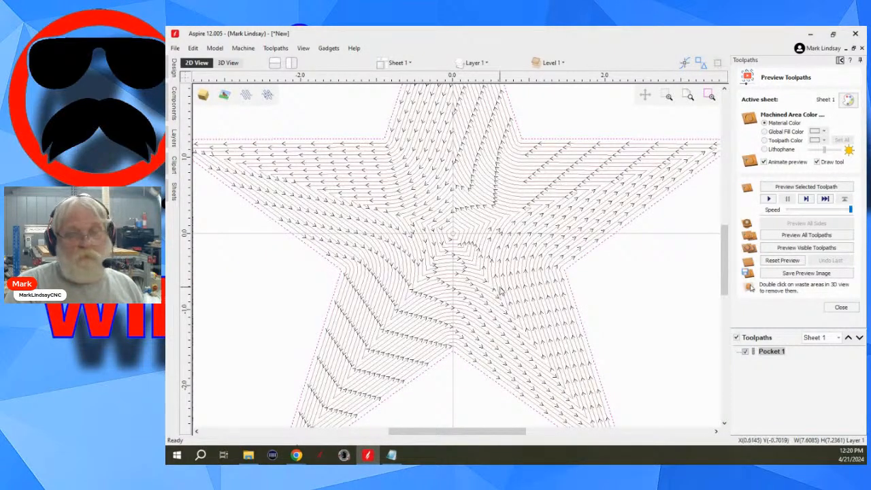
{"action": "scroll", "coordinate": [452, 285], "scroll_direction": "down", "scroll_amount": 2}
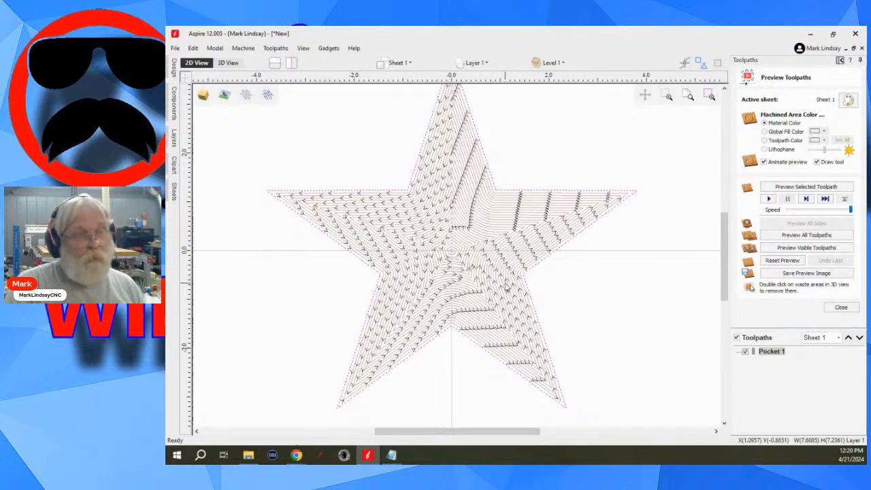
- Examine the offset passes of the Pocket 1 toolpath in the 3D view for comparison with the 2D arrows
{"action": "left_click", "coordinate": [228, 63]}
{"action": "scroll", "coordinate": [524, 320], "scroll_direction": "up", "scroll_amount": 4}
{"action": "scroll", "coordinate": [524, 317], "scroll_direction": "up", "scroll_amount": 1}
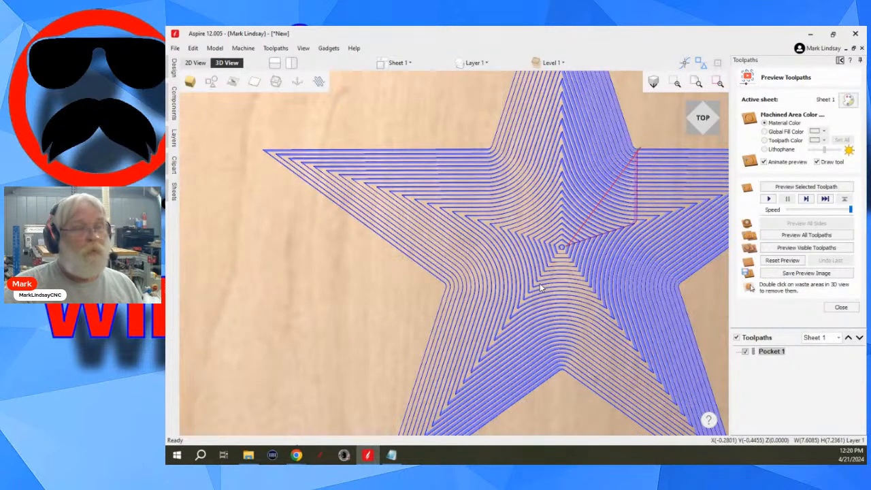
{"action": "scroll", "coordinate": [538, 289], "scroll_direction": "down", "scroll_amount": 4}
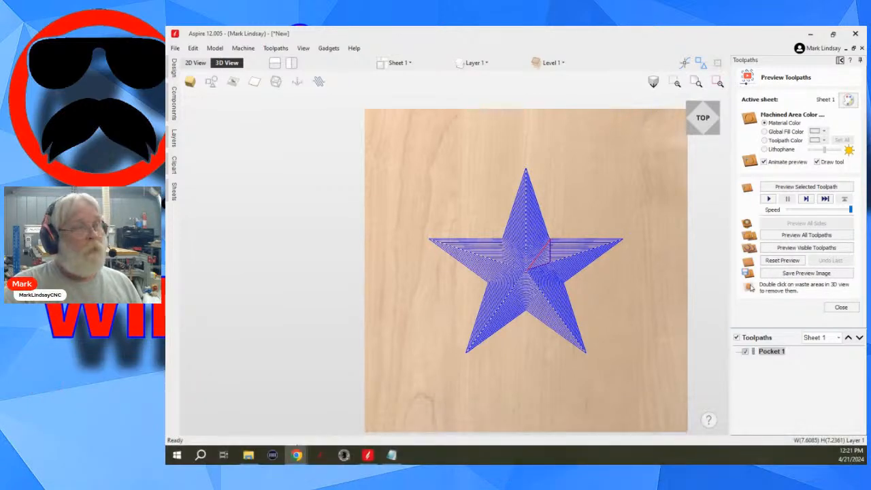
- Add the End Mill 0.0625 inches 2 Flute as a second tool to Pocket 1, declining the tool database update, and recalculate it
{"action": "double_click", "coordinate": [776, 351]}
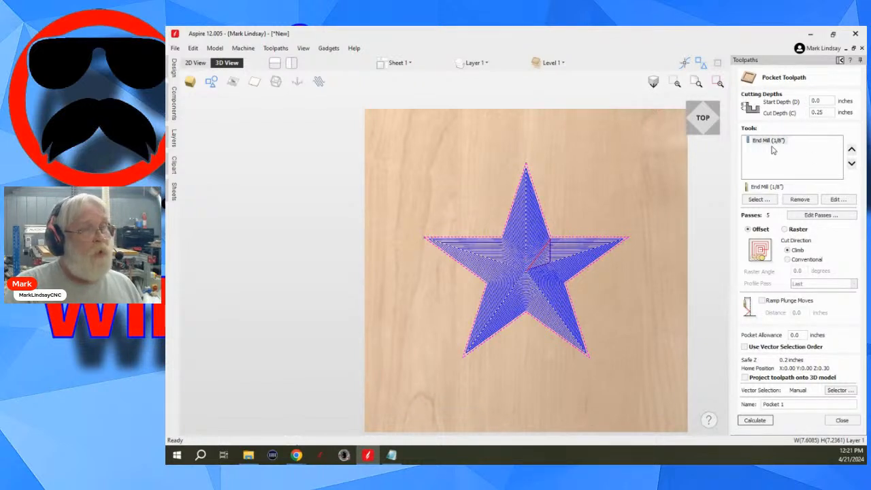
{"action": "left_click", "coordinate": [759, 200]}
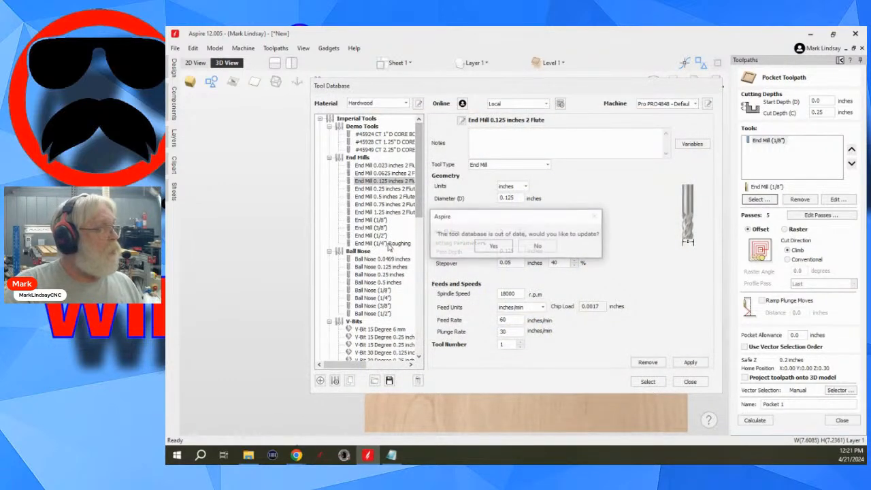
{"action": "left_click", "coordinate": [538, 247]}
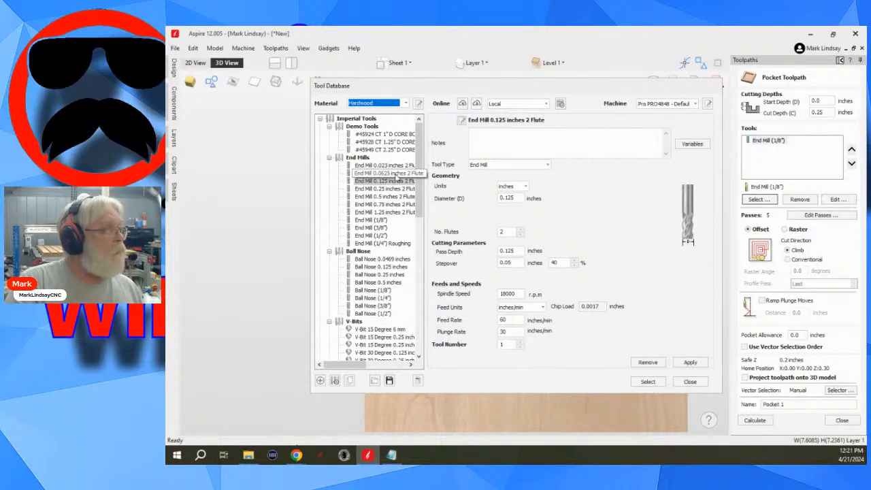
{"action": "left_click", "coordinate": [399, 176]}
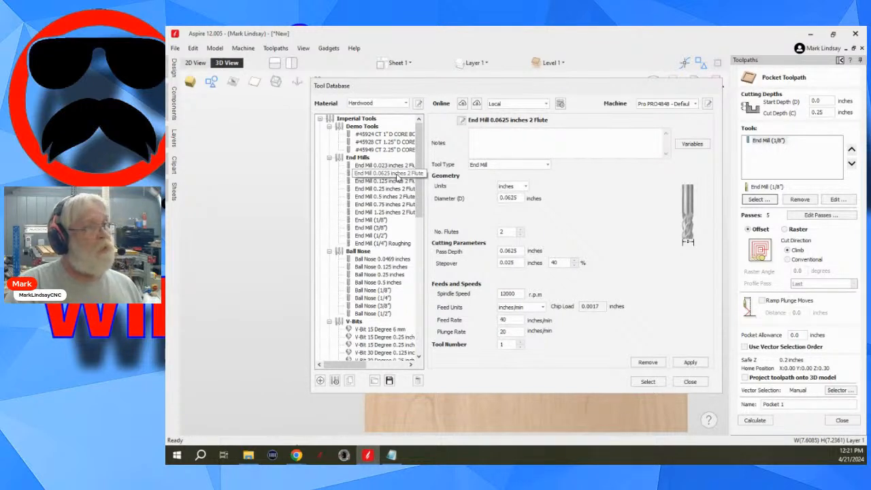
{"action": "left_click", "coordinate": [648, 381]}
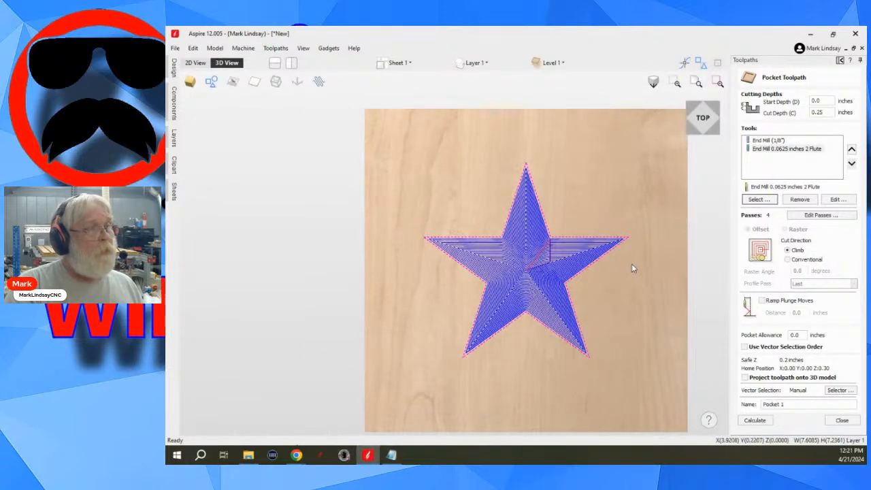
{"action": "left_click", "coordinate": [755, 421]}
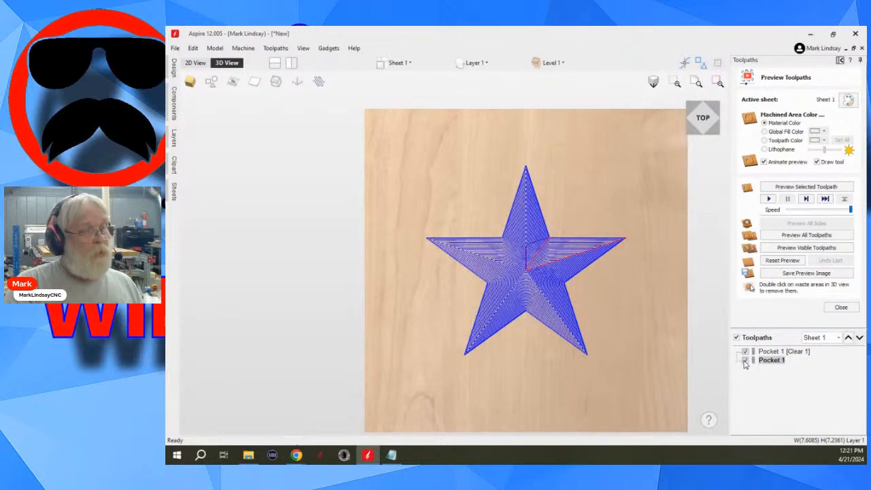
- Display only the Pocket 1 [Clear 1] toolpath, shown solid in the 2D view, and examine its coverage at the star's points
{"action": "left_click", "coordinate": [746, 361]}
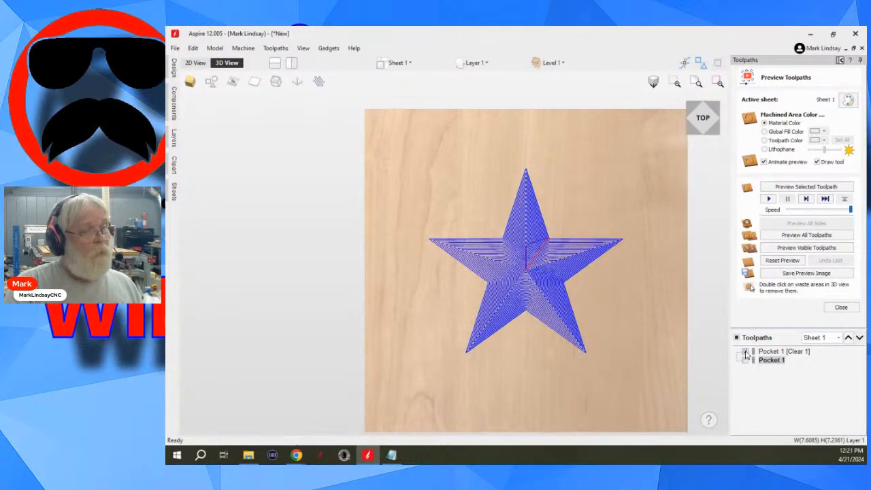
{"action": "left_click", "coordinate": [746, 352]}
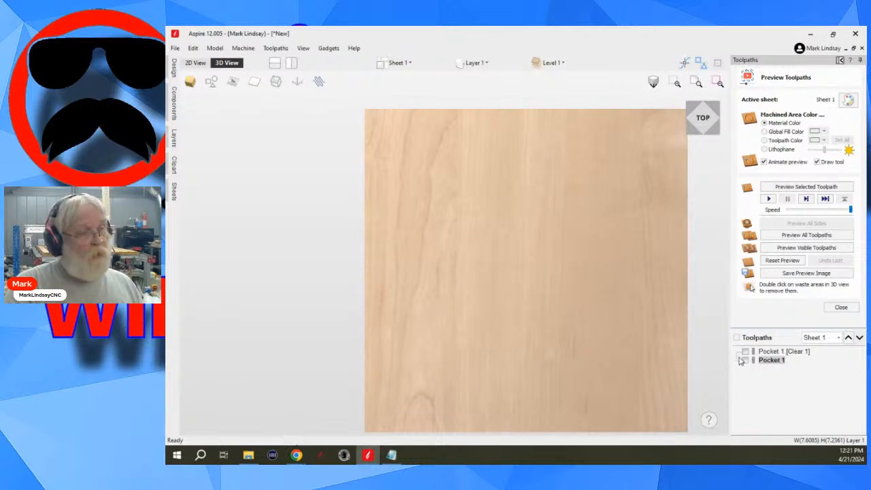
{"action": "left_click", "coordinate": [746, 352]}
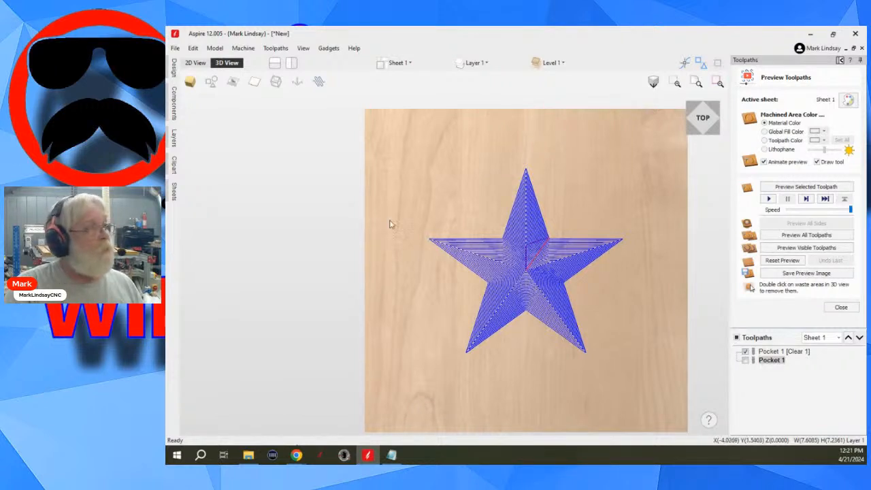
{"action": "left_click", "coordinate": [196, 63]}
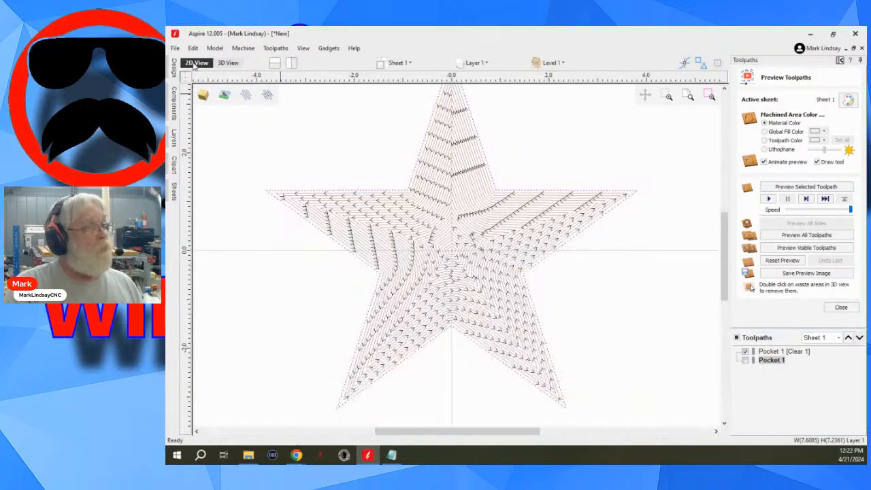
{"action": "left_click", "coordinate": [268, 96]}
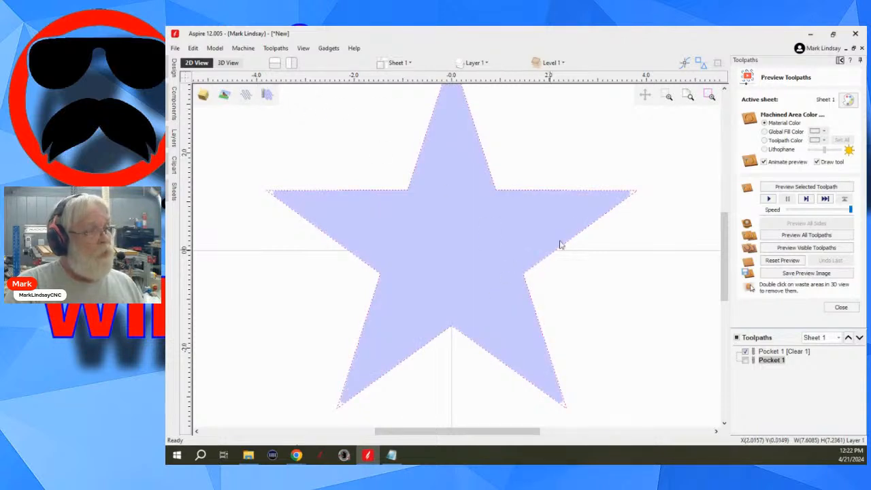
{"action": "scroll", "coordinate": [620, 204], "scroll_direction": "up", "scroll_amount": 1}
{"action": "scroll", "coordinate": [621, 204], "scroll_direction": "up", "scroll_amount": 1}
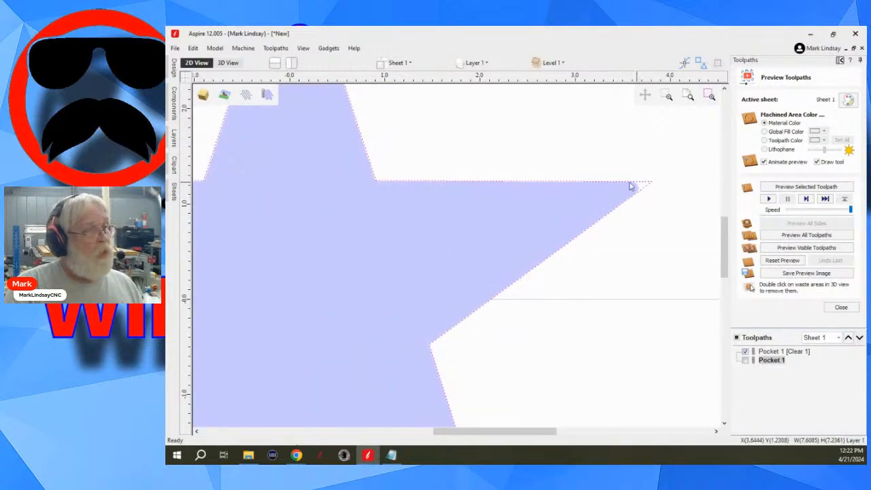
{"action": "scroll", "coordinate": [634, 259], "scroll_direction": "down", "scroll_amount": 2}
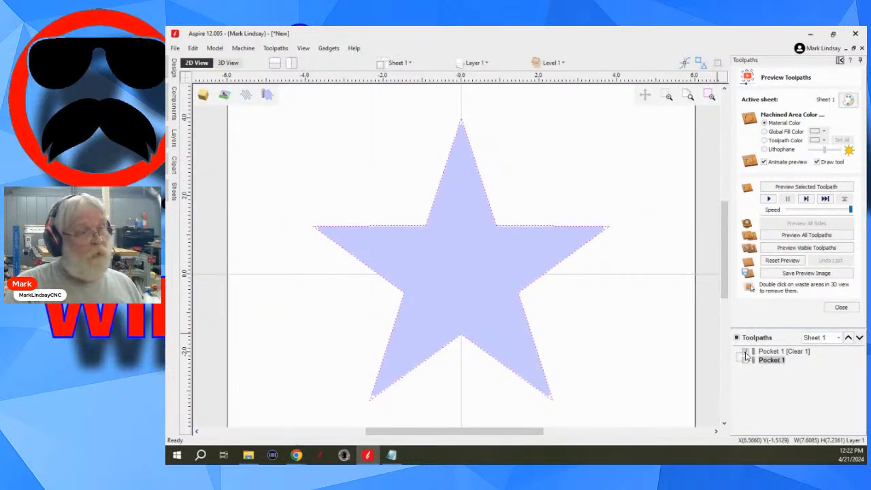
- Display only the Pocket 1 toolpath in 2D and examine the area it cuts along the star's outline
{"action": "left_click", "coordinate": [745, 352]}
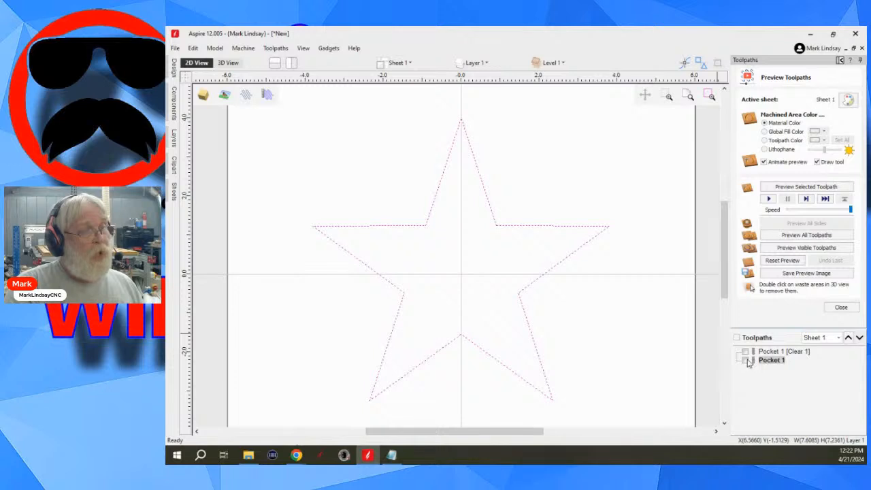
{"action": "left_click", "coordinate": [746, 360]}
{"action": "scroll", "coordinate": [579, 250], "scroll_direction": "up", "scroll_amount": 2}
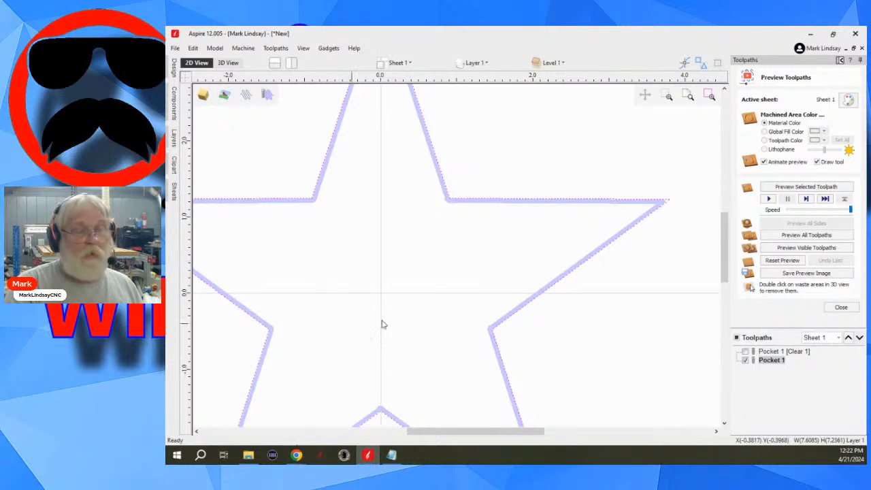
{"action": "scroll", "coordinate": [410, 305], "scroll_direction": "down", "scroll_amount": 1}
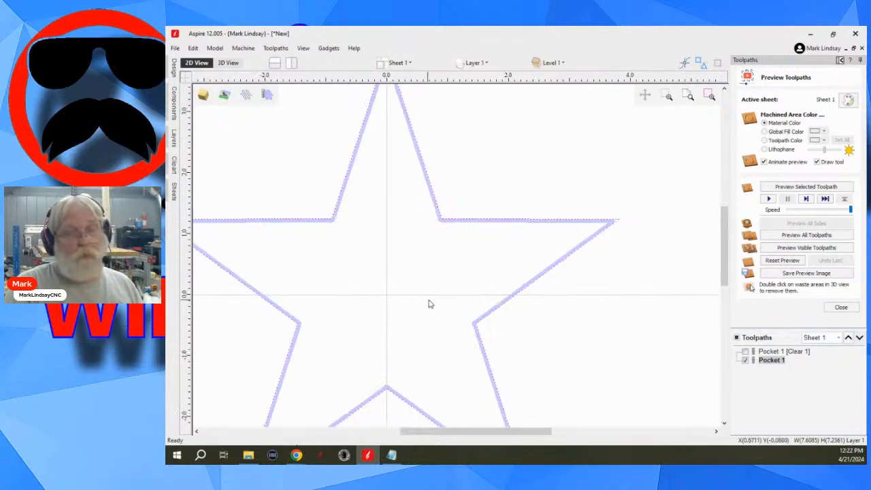
{"action": "scroll", "coordinate": [473, 321], "scroll_direction": "down", "scroll_amount": 3}
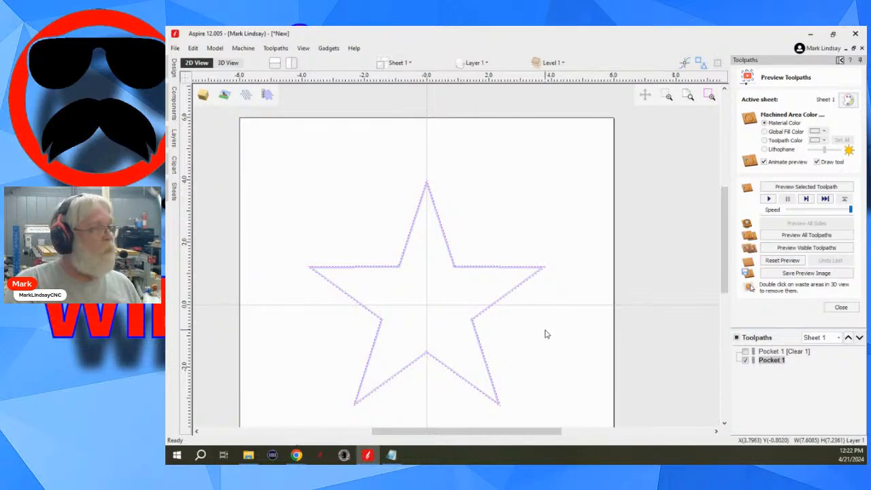
{"action": "scroll", "coordinate": [567, 332], "scroll_direction": "down", "scroll_amount": 1}
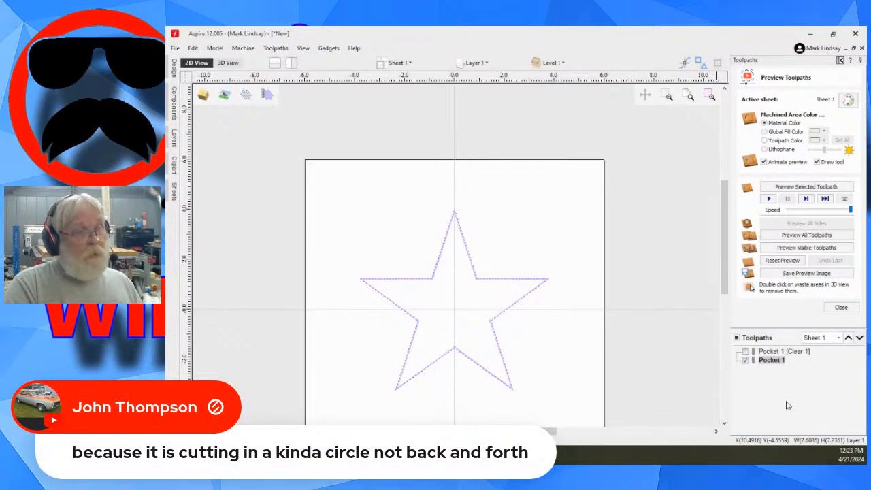
- Review the 1/8" end mill's settings in Pocket 1 without recalculating, and read the tool details of the listed toolpaths
{"action": "double_click", "coordinate": [769, 361]}
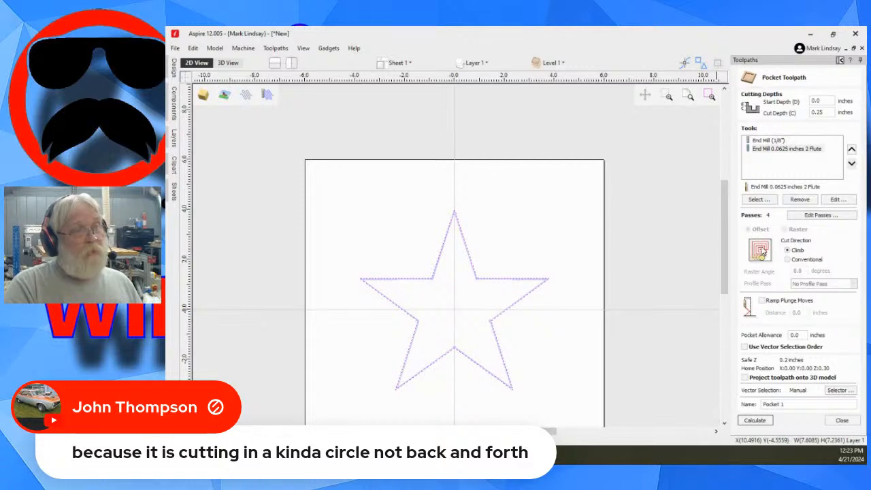
{"action": "left_click", "coordinate": [775, 141]}
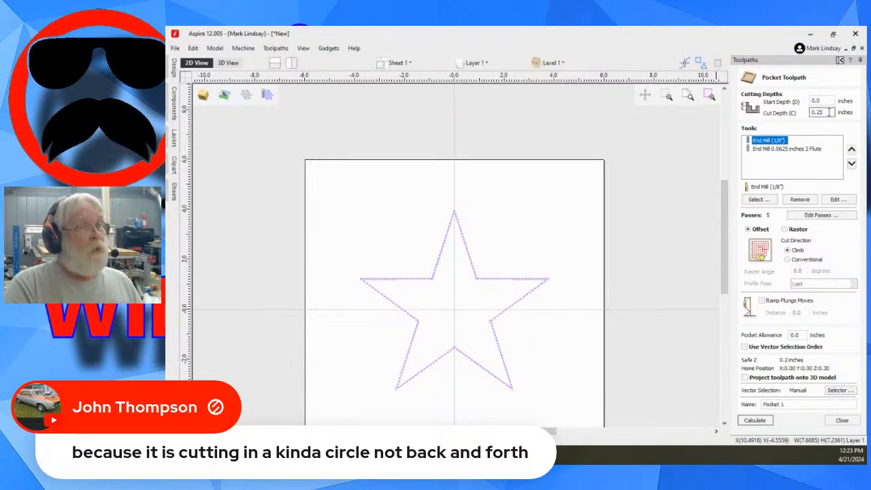
{"action": "left_click", "coordinate": [843, 421]}
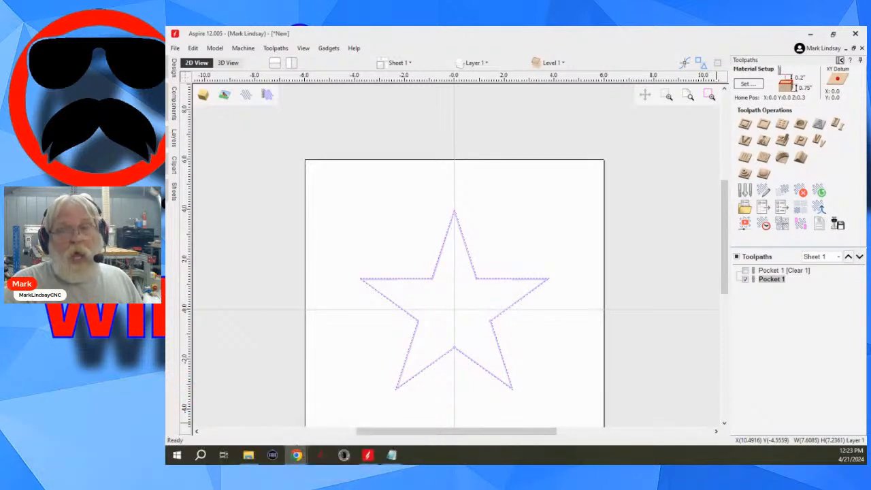
{"action": "left_click", "coordinate": [769, 282]}
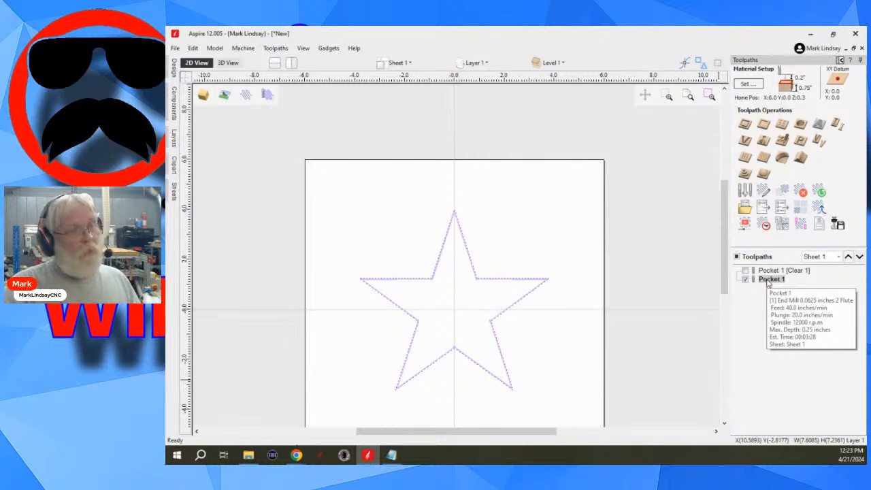
{"action": "mouse_move", "coordinate": [769, 272]}
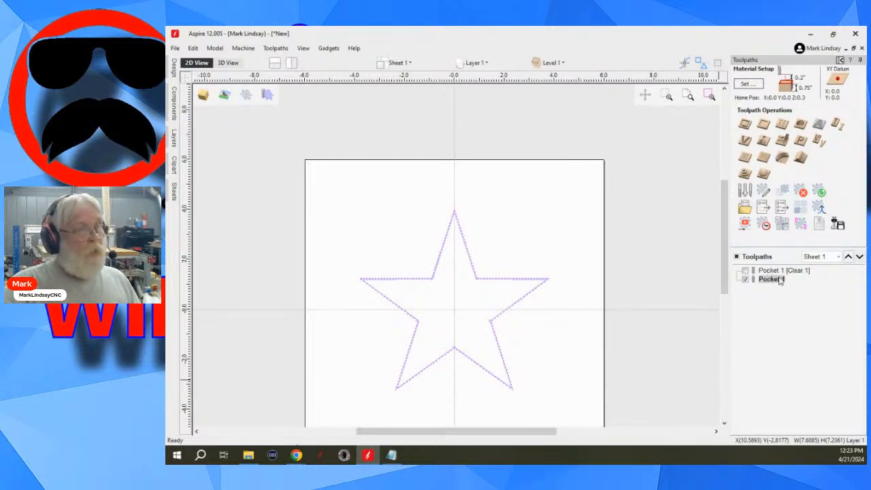
- Move the 0.0625-inch end mill above the 1/8" end mill in Pocket 1, recalculate, then hide all toolpaths and read their tool details
{"action": "double_click", "coordinate": [770, 280]}
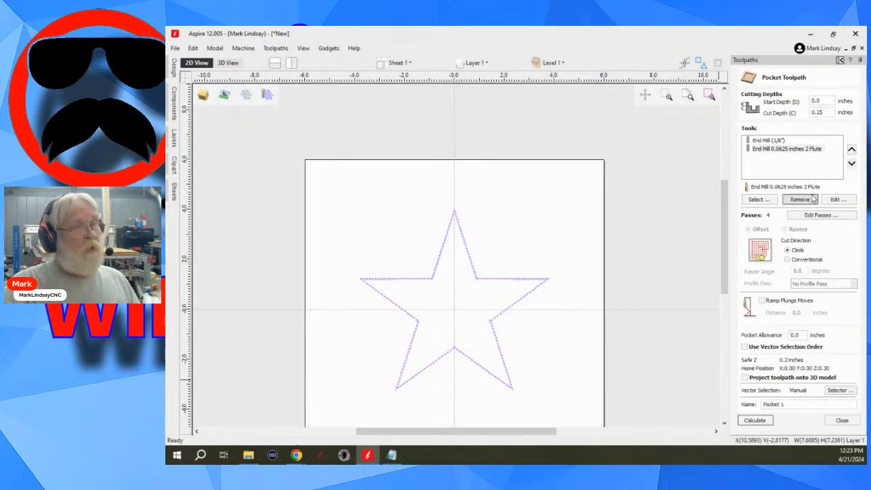
{"action": "left_click", "coordinate": [776, 150]}
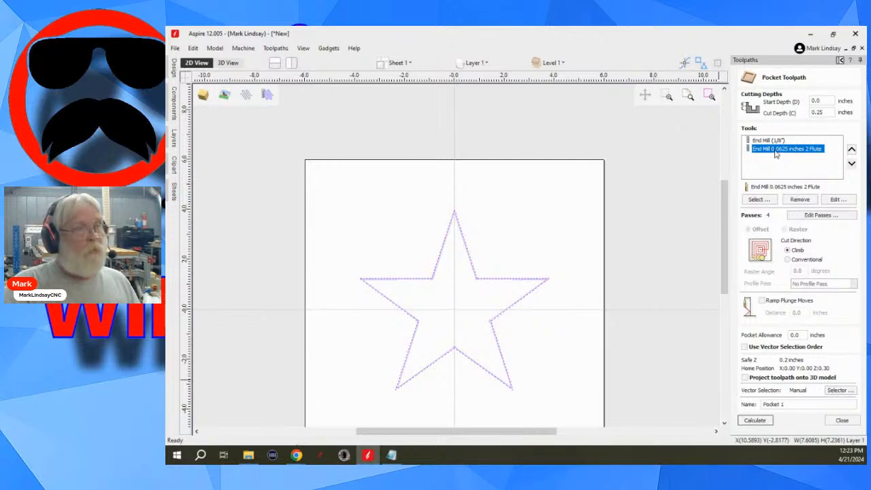
{"action": "left_click", "coordinate": [852, 149]}
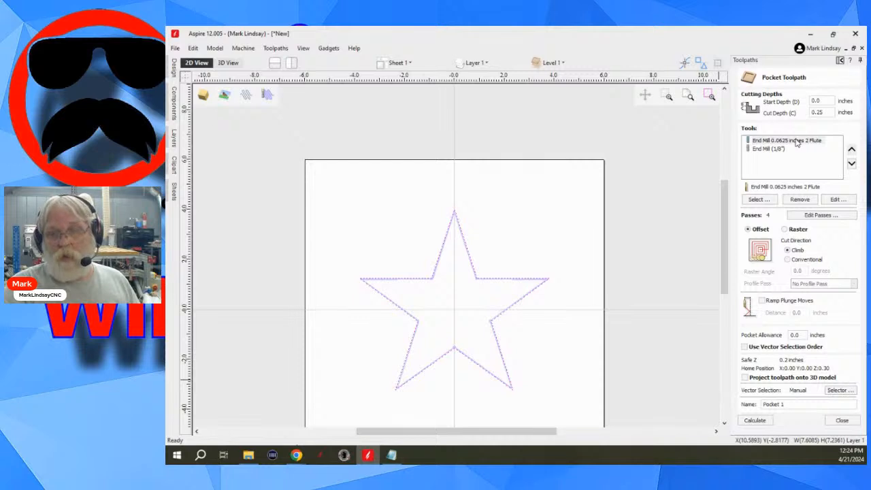
{"action": "left_click", "coordinate": [755, 420]}
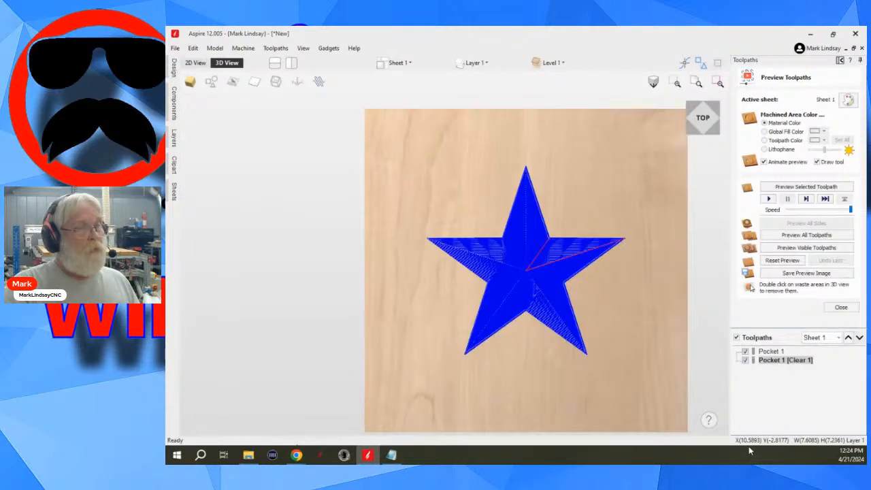
{"action": "left_click", "coordinate": [737, 337]}
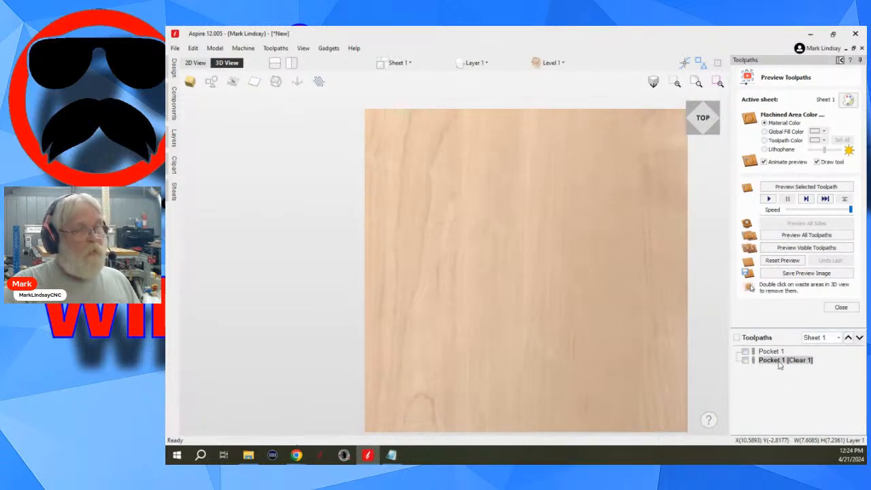
{"action": "mouse_move", "coordinate": [779, 363]}
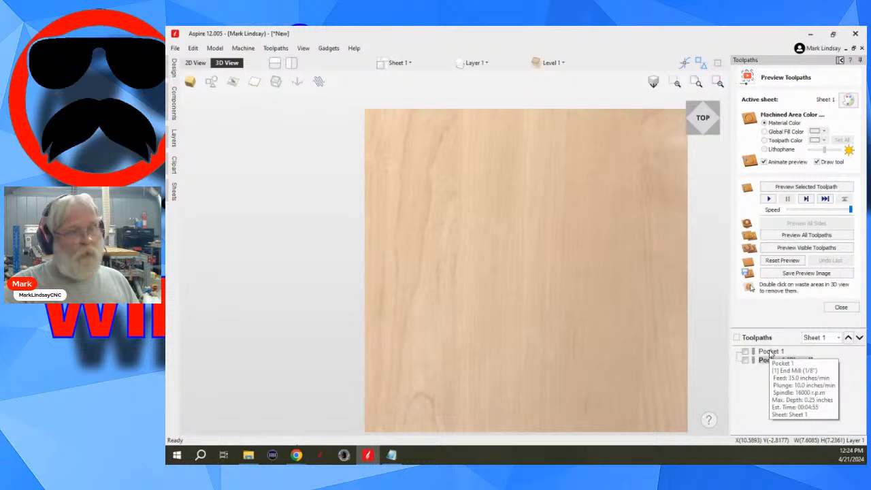
- Move the 1/8" end mill back above the 0.0625-inch end mill in Pocket 1 and recalculate the toolpaths
{"action": "double_click", "coordinate": [771, 353]}
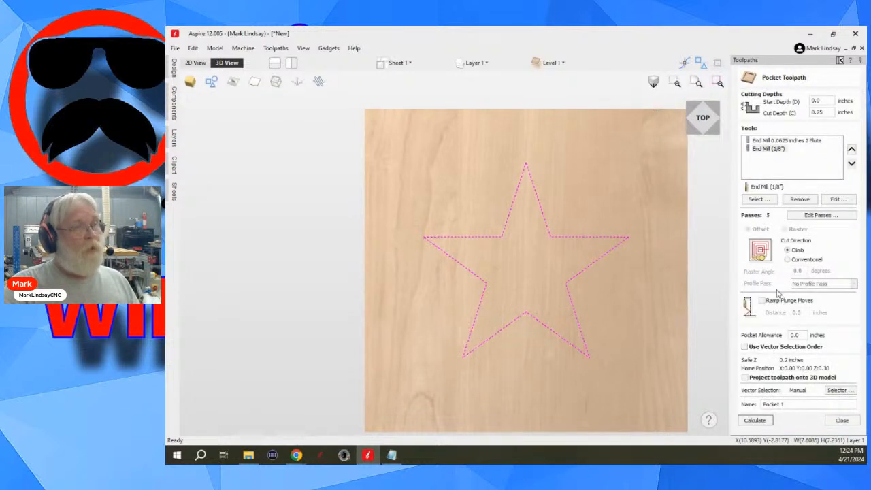
{"action": "left_click", "coordinate": [780, 150]}
{"action": "left_click", "coordinate": [851, 149]}
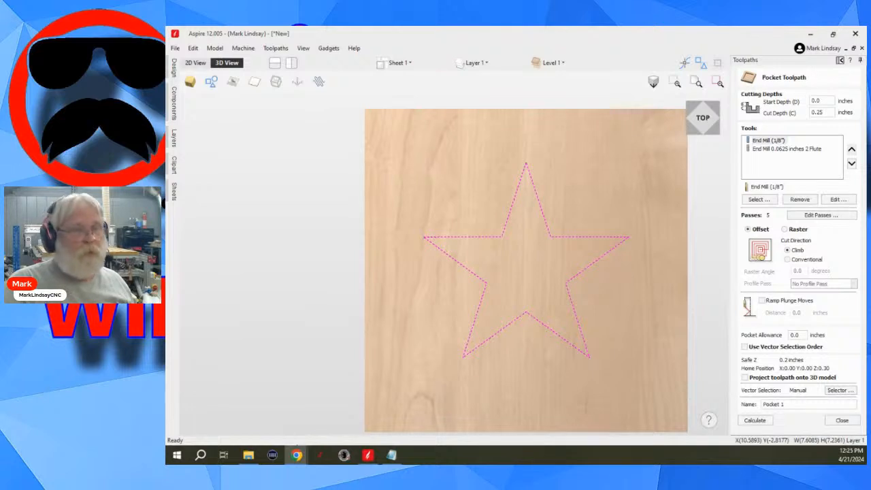
{"action": "left_click", "coordinate": [795, 403]}
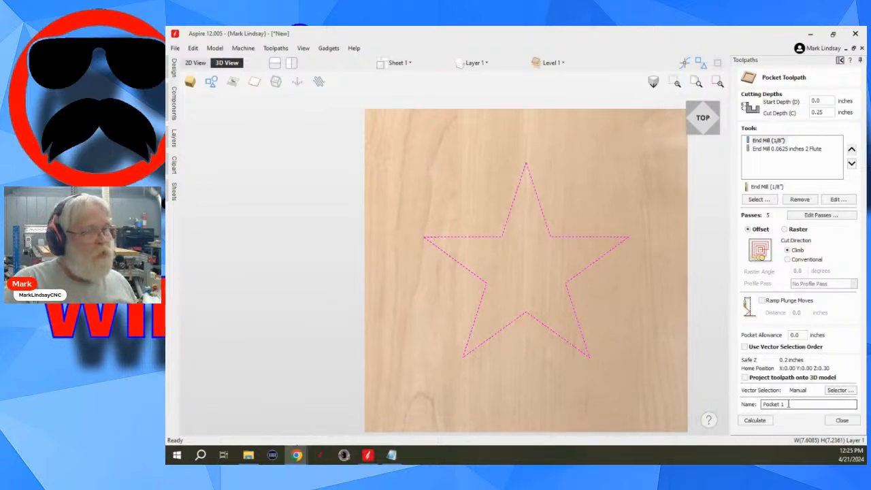
{"action": "left_click", "coordinate": [756, 420]}
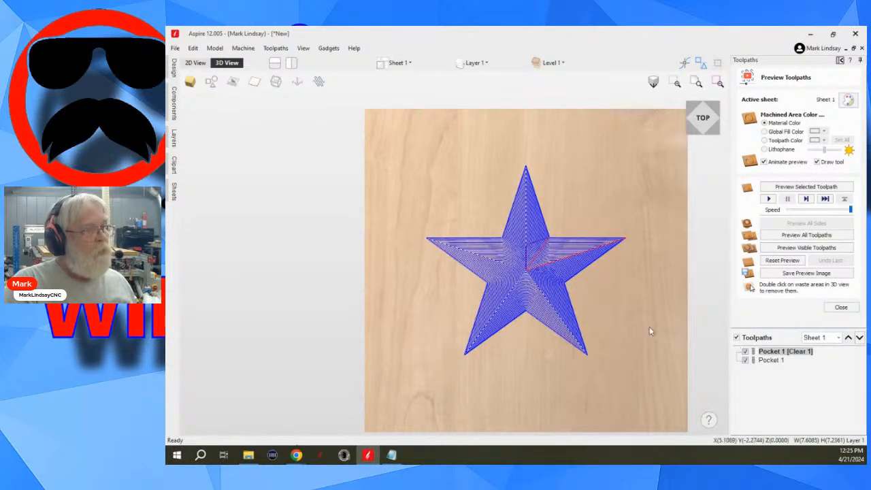
- Hide both pocket toolpaths and check the tool details of Pocket 1
{"action": "left_click", "coordinate": [746, 360]}
{"action": "left_click", "coordinate": [745, 351]}
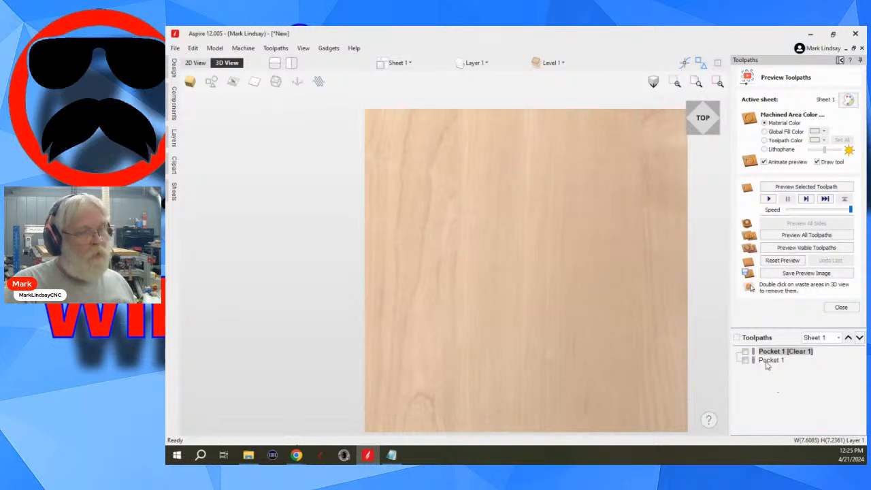
{"action": "left_click", "coordinate": [768, 365]}
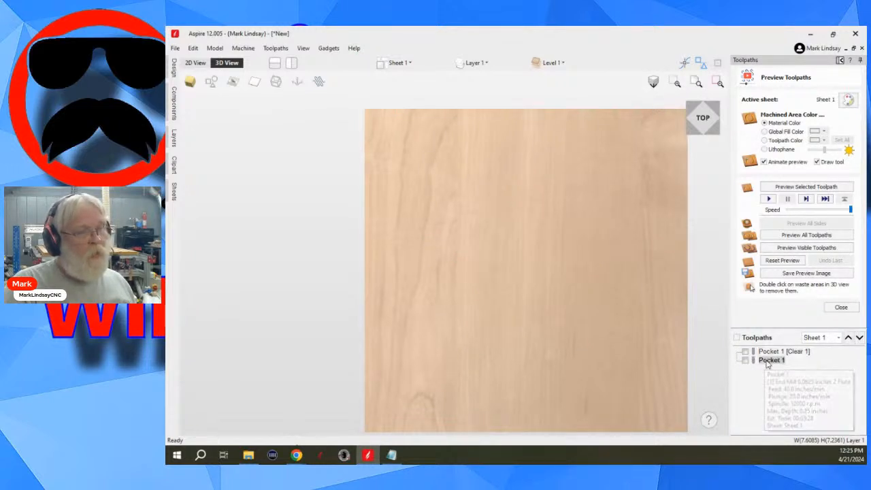
- Rename the Pocket 1 toolpath that uses the 0.0625-inch end mill as Pocket 1 0625
{"action": "left_click", "coordinate": [776, 351]}
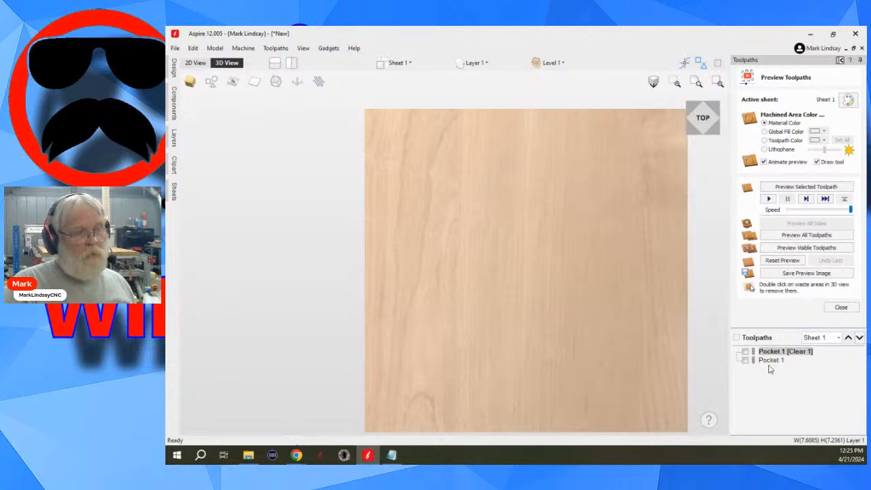
{"action": "left_click", "coordinate": [771, 362]}
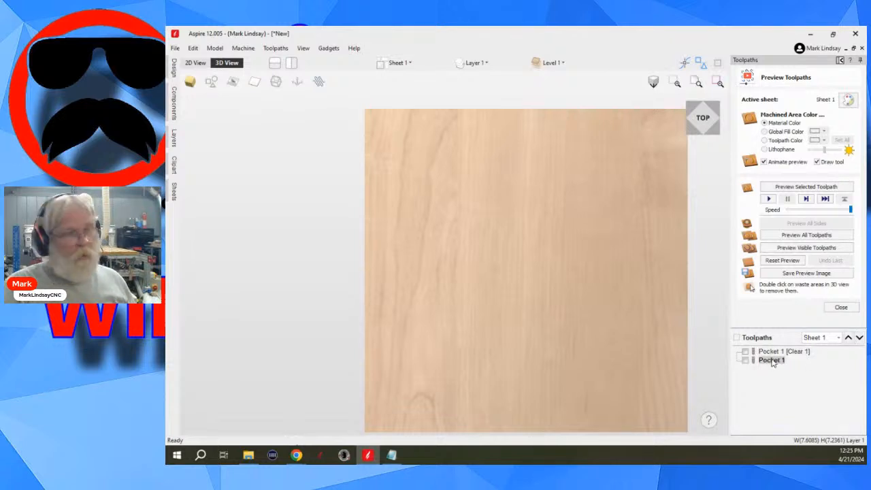
{"action": "right_click", "coordinate": [773, 362]}
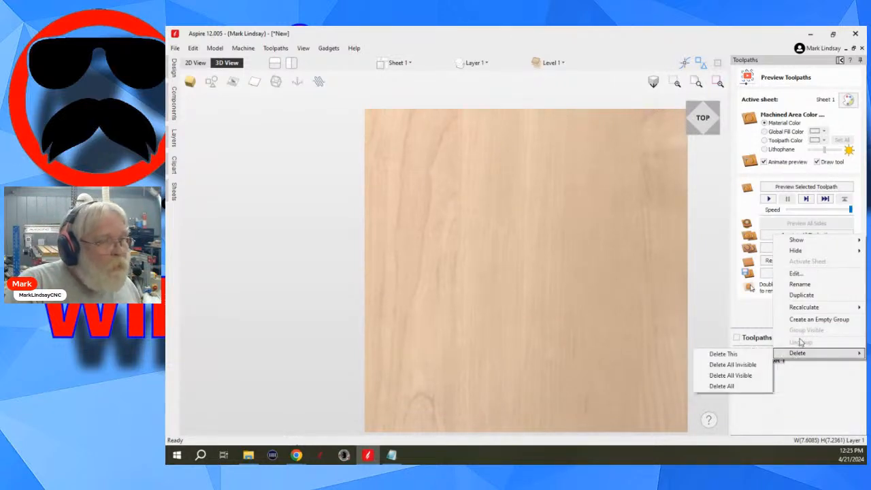
{"action": "left_click", "coordinate": [801, 284]}
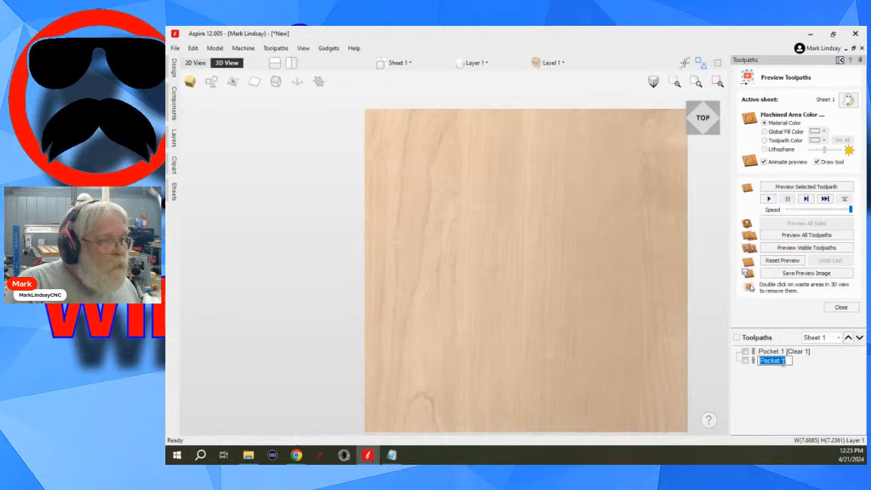
{"action": "left_click", "coordinate": [790, 361]}
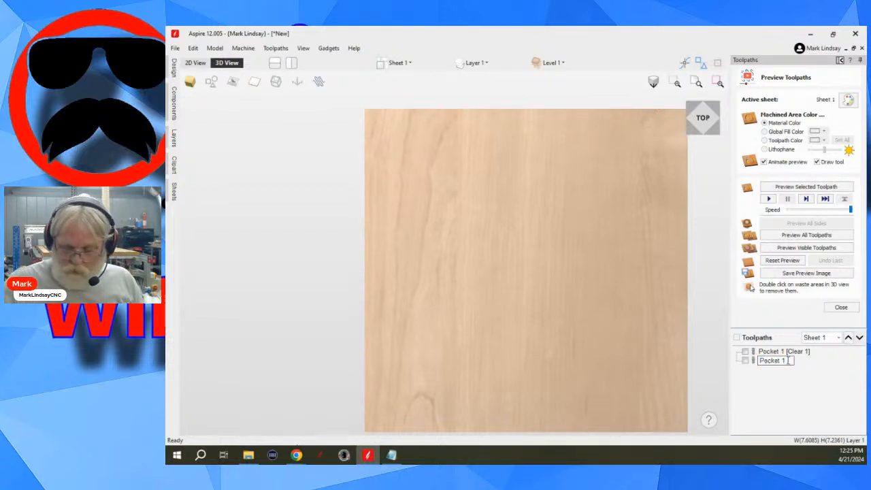
{"action": "type", "text": ".625"}
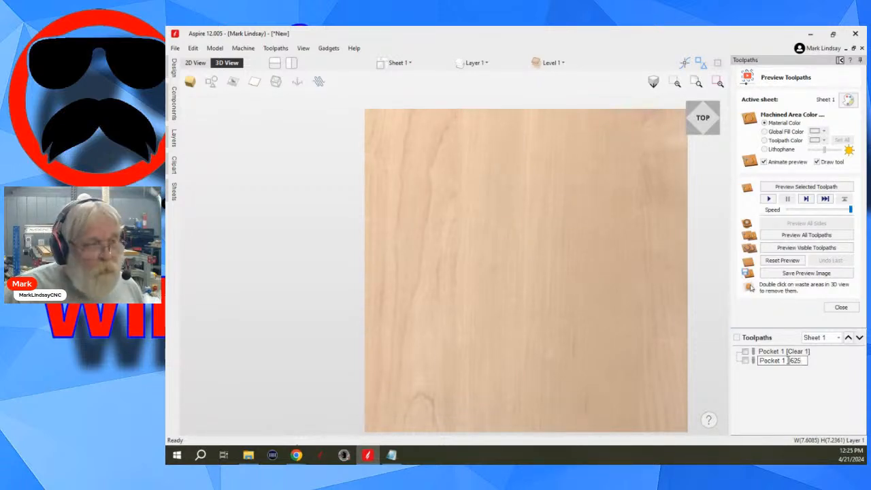
{"action": "key", "text": "Return"}
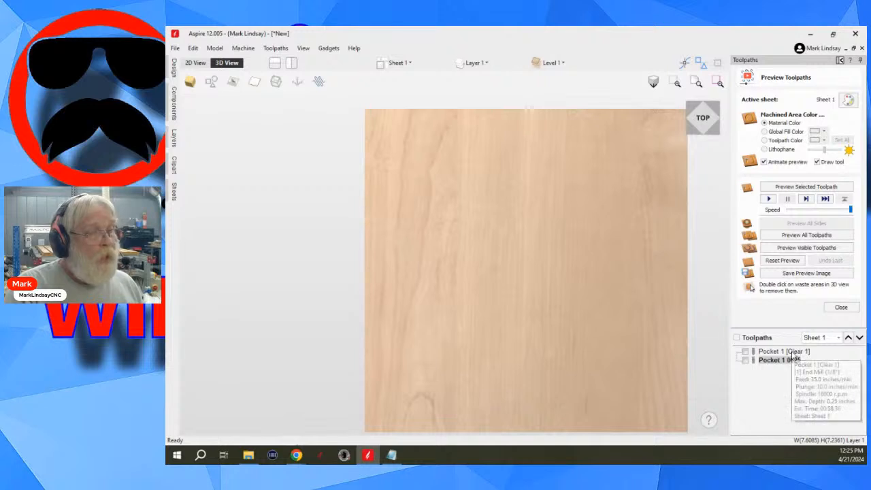
- Rename the Pocket 1 [Clear 1] toolpath as Pocket 1 125
{"action": "left_click", "coordinate": [793, 352]}
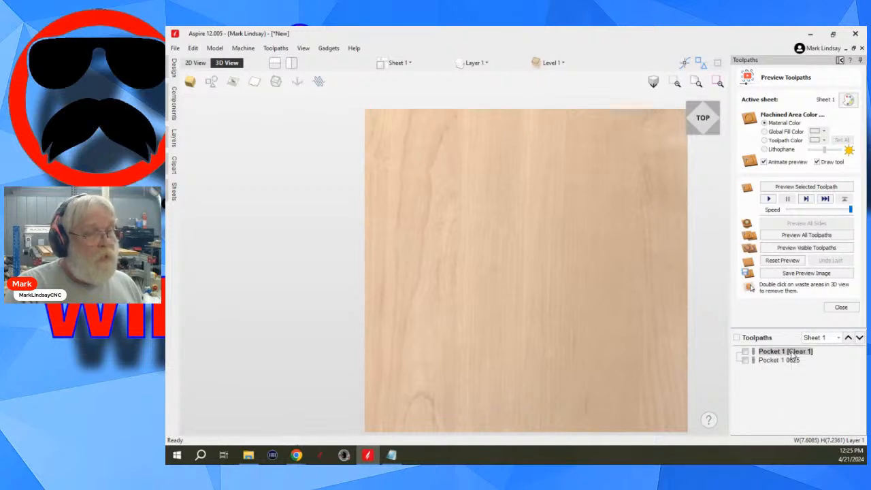
{"action": "right_click", "coordinate": [792, 357]}
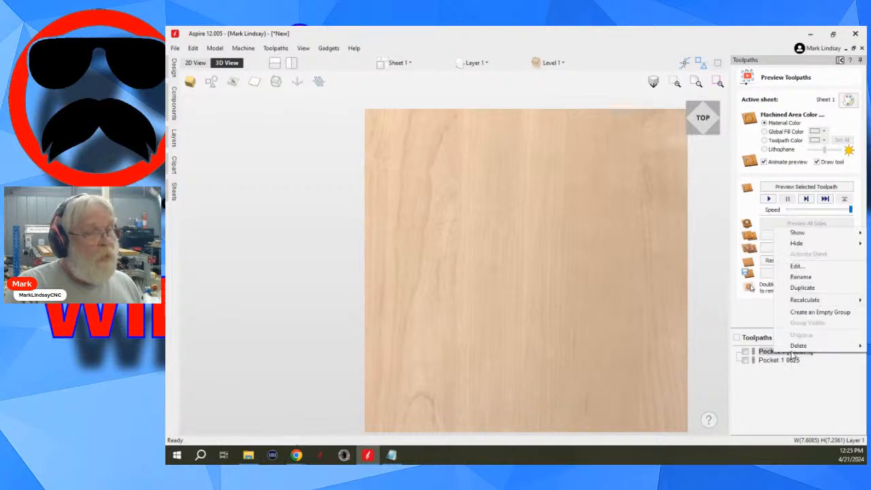
{"action": "left_click", "coordinate": [815, 276]}
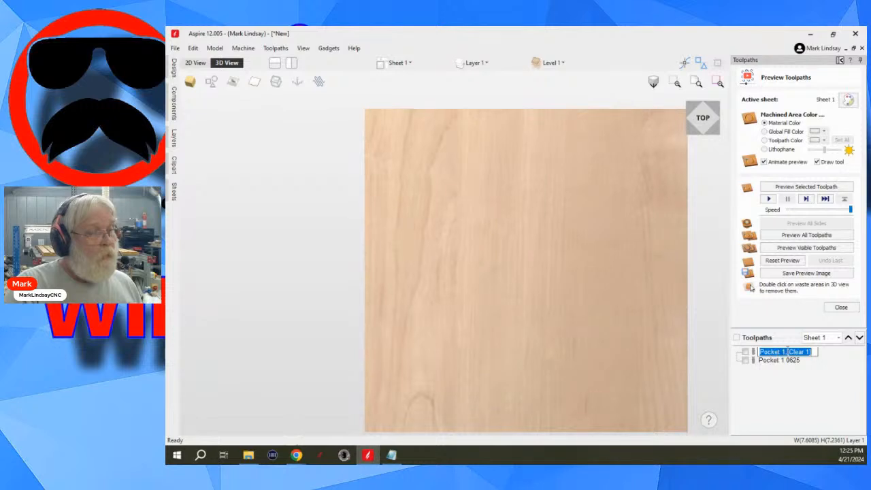
{"action": "left_click", "coordinate": [787, 352]}
{"action": "left_click_drag", "start_coordinate": [786, 352], "coordinate": [814, 352]}
{"action": "type", "text": "125"}
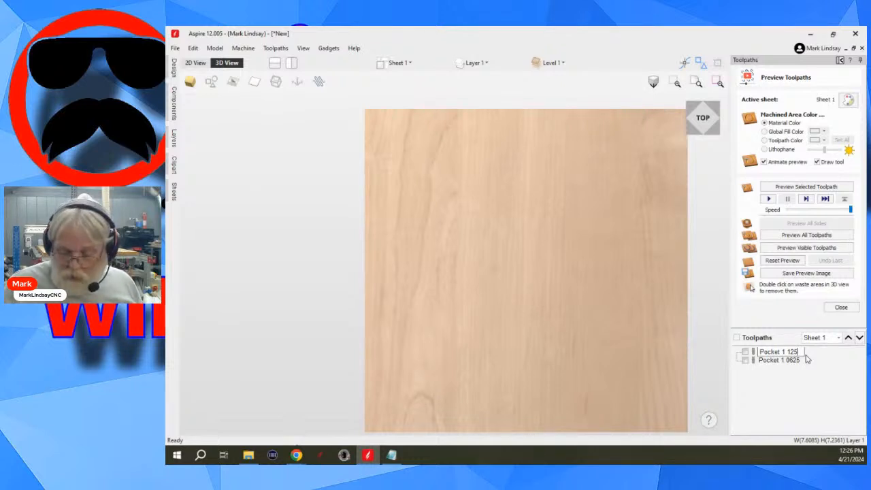
{"action": "key", "text": "Return"}
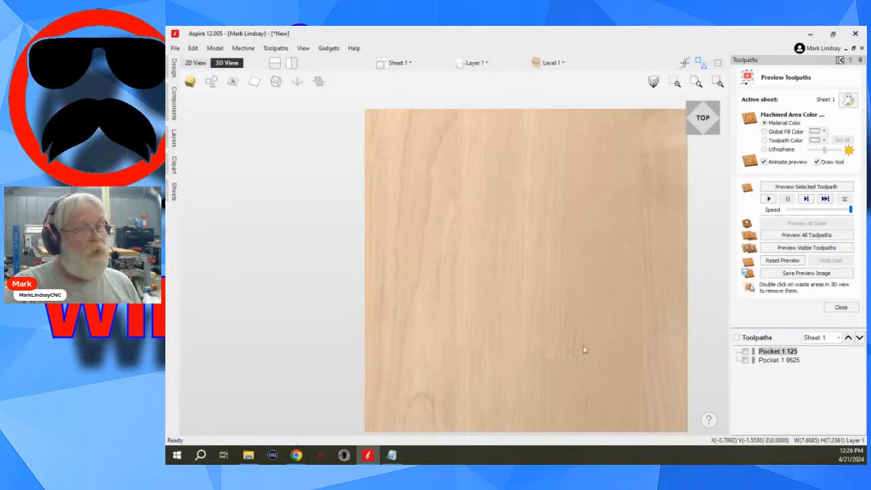
- Reopen Pocket 1 0625, recalculate it with its existing settings and name, and hide all toolpaths
{"action": "double_click", "coordinate": [772, 361]}
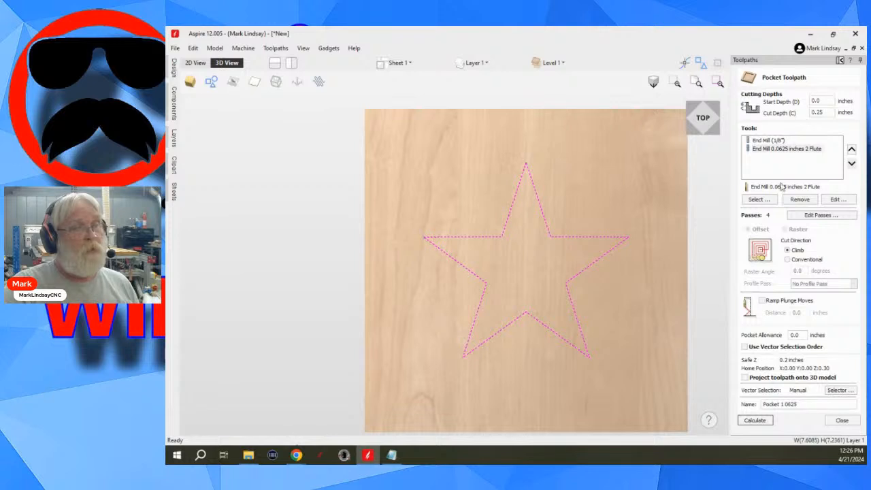
{"action": "left_click", "coordinate": [791, 406]}
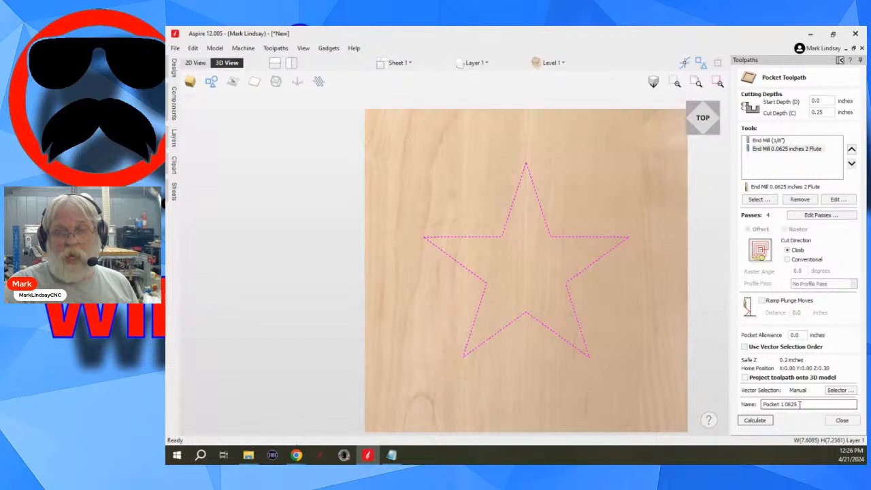
{"action": "left_click", "coordinate": [767, 422]}
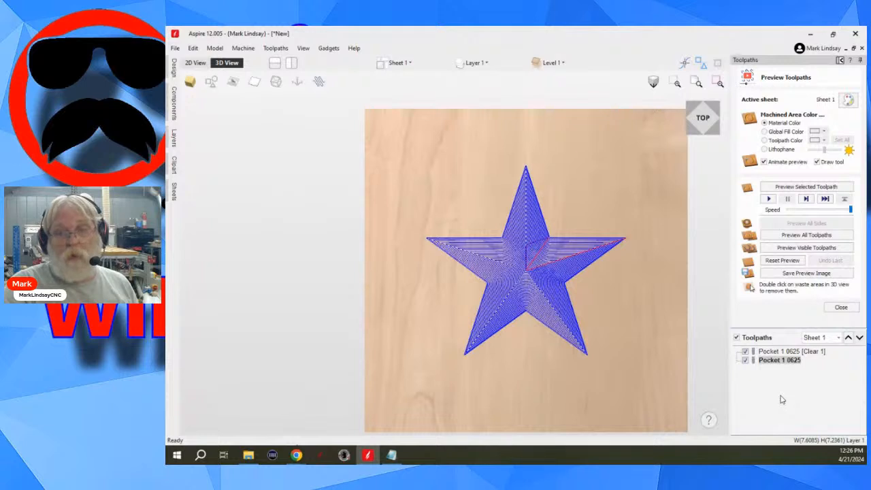
{"action": "left_click", "coordinate": [737, 338]}
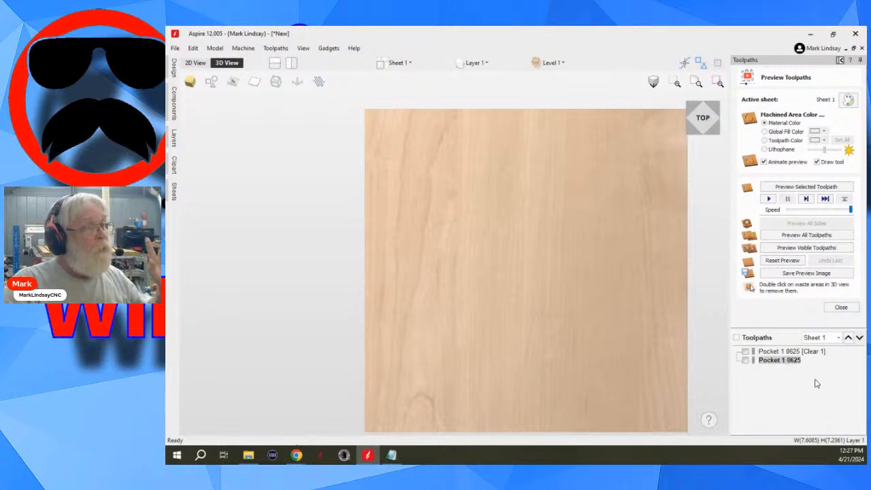
- Deselect the star in the 2D view, then return to the toolpath preview in the 3D view
{"action": "left_click", "coordinate": [842, 60]}
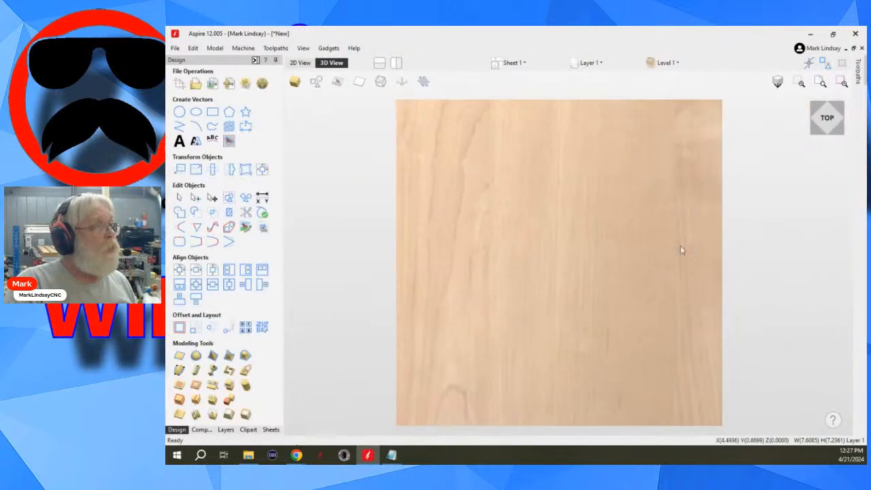
{"action": "left_click", "coordinate": [302, 62]}
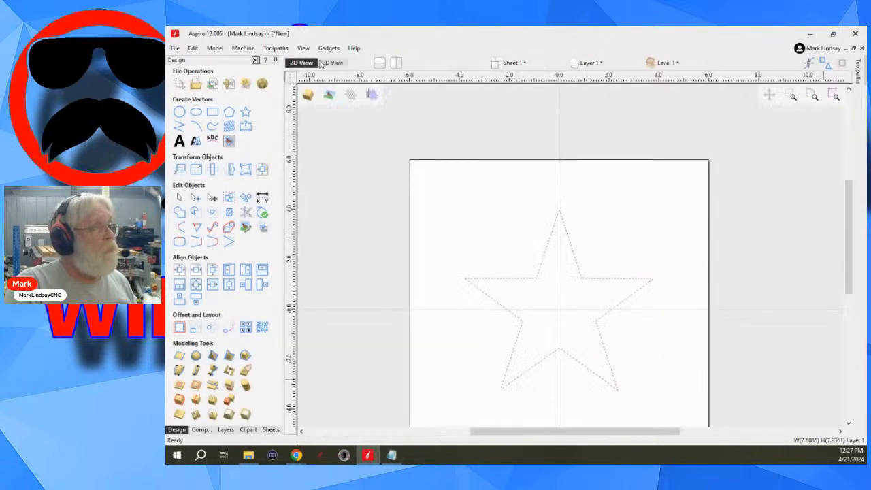
{"action": "left_click", "coordinate": [637, 203]}
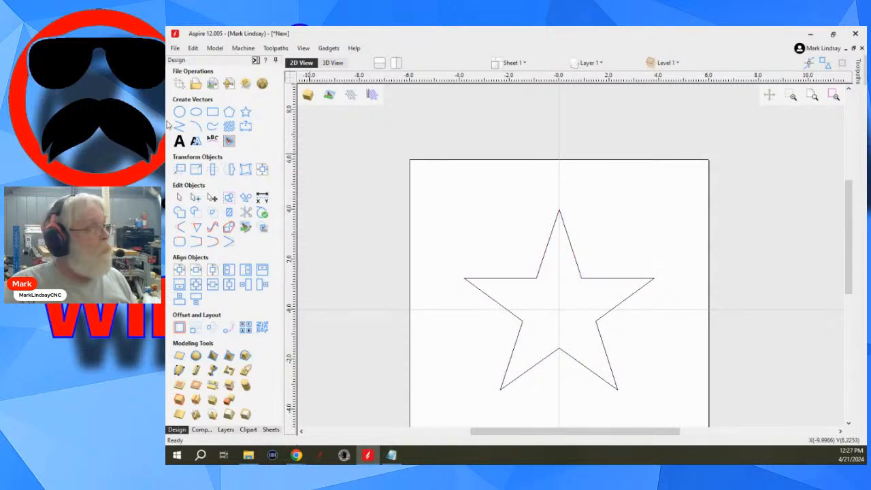
{"action": "left_click", "coordinate": [255, 62]}
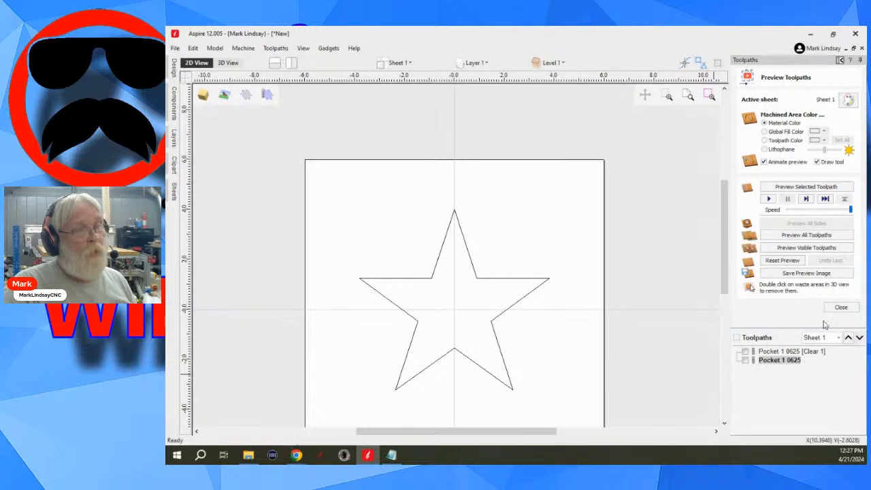
{"action": "left_click", "coordinate": [228, 62]}
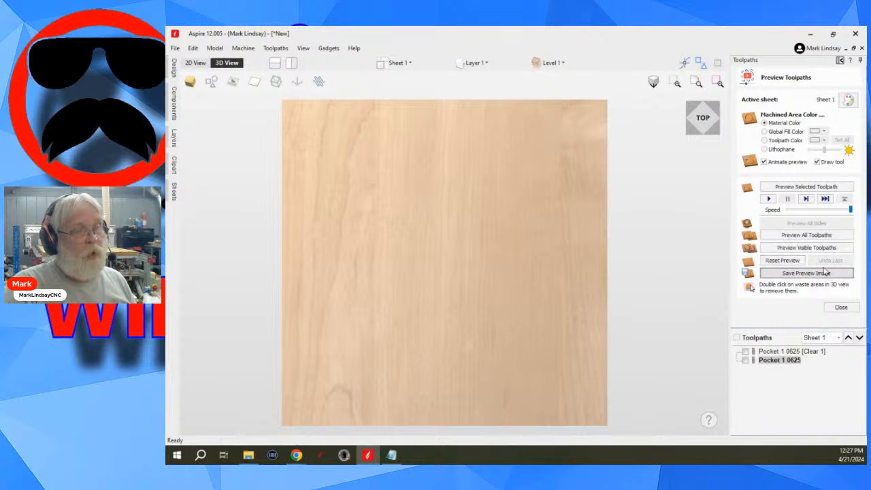
- Compare the star vector's display in the 2D and 3D views with the toolpath preview open and closed, ending with the preview closed
{"action": "left_click", "coordinate": [845, 307]}
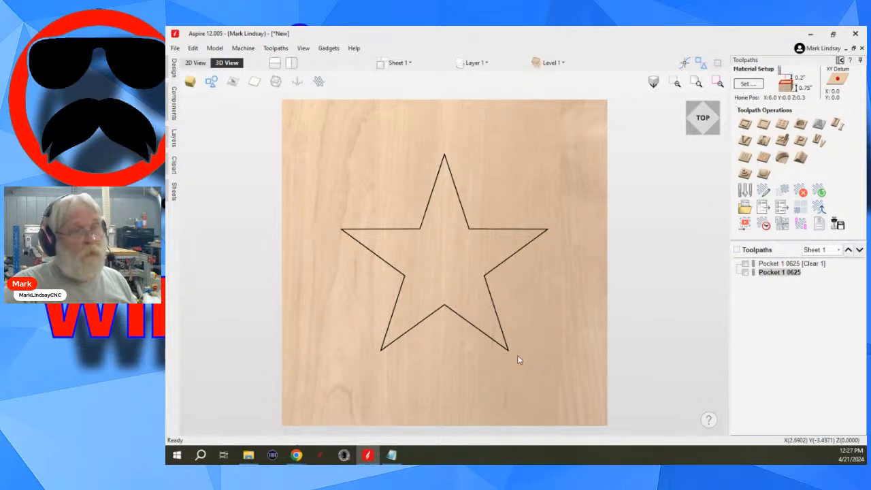
{"action": "left_click", "coordinate": [746, 226]}
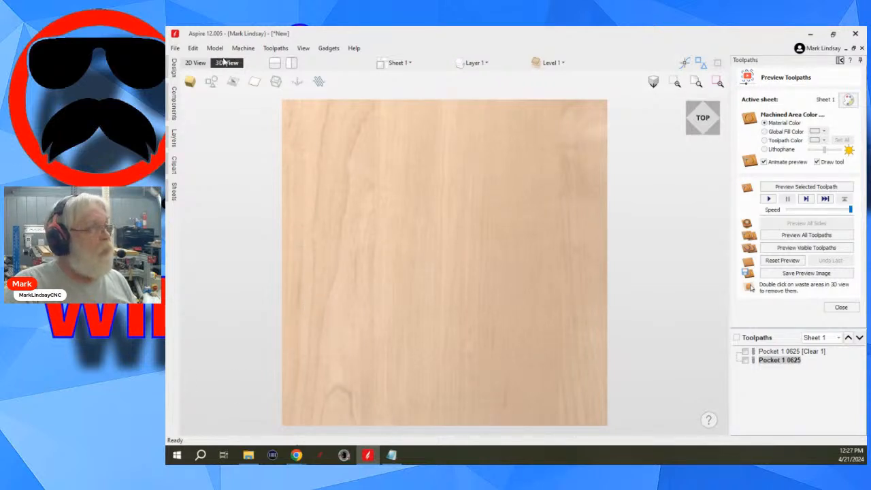
{"action": "left_click", "coordinate": [841, 60]}
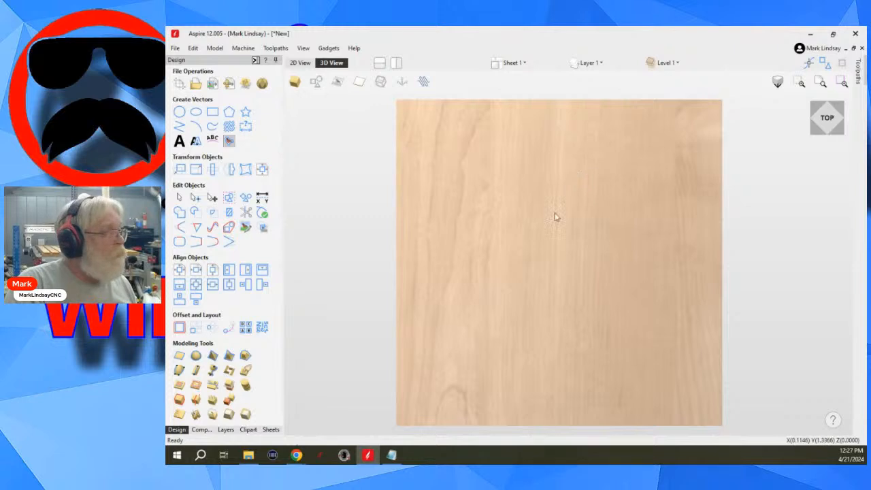
{"action": "left_click", "coordinate": [299, 62]}
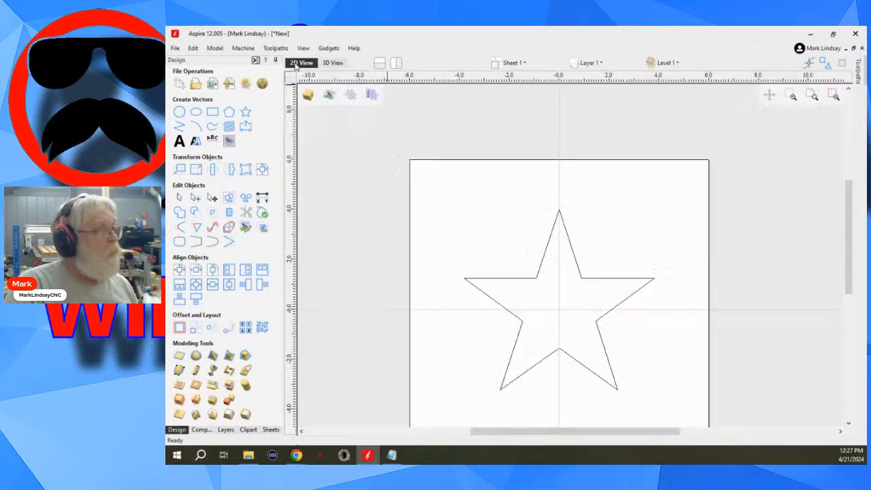
{"action": "left_click", "coordinate": [333, 62]}
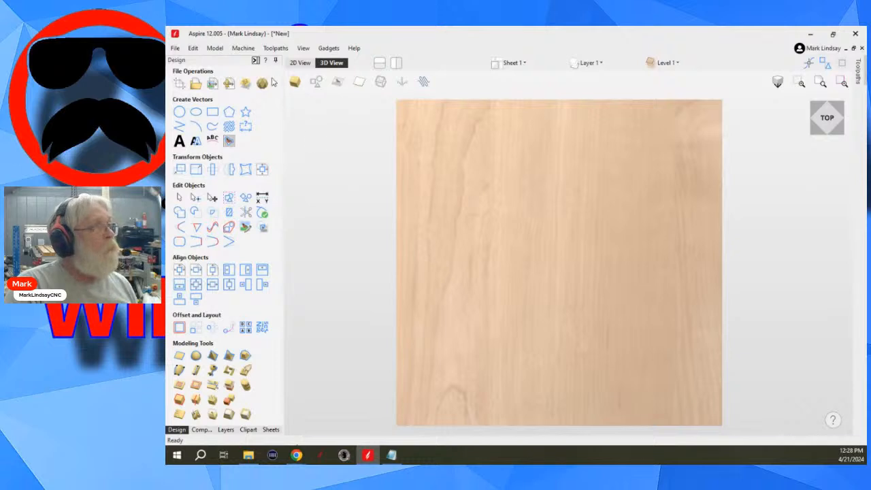
{"action": "left_click", "coordinate": [255, 60]}
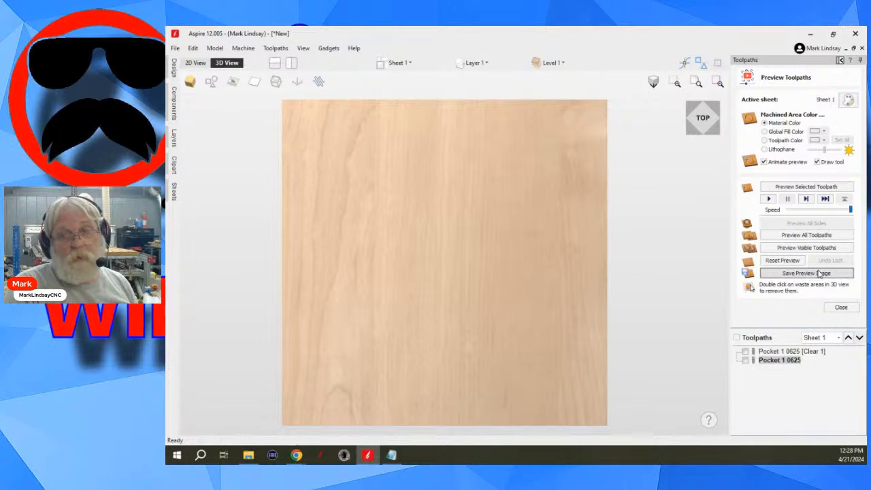
{"action": "left_click", "coordinate": [842, 308]}
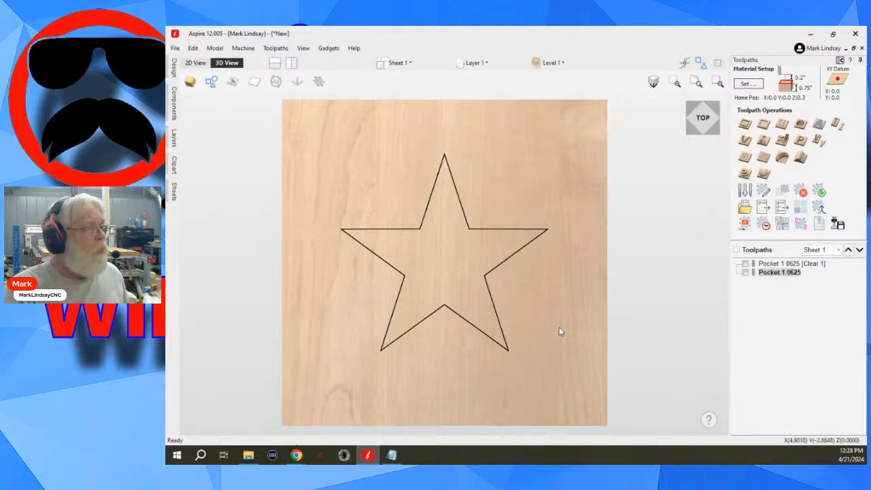
- Select the star vector in the 3D view and put it into node editing
{"action": "left_click_drag", "start_coordinate": [511, 305], "coordinate": [468, 359]}
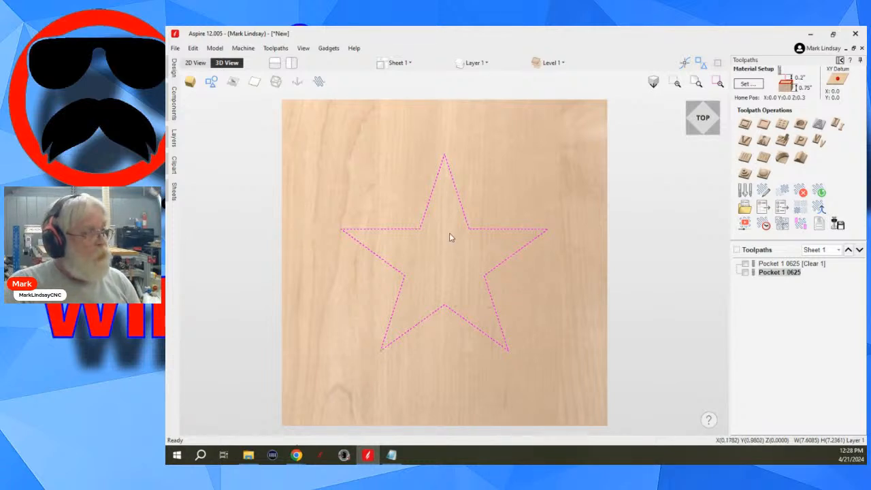
{"action": "key", "text": "n"}
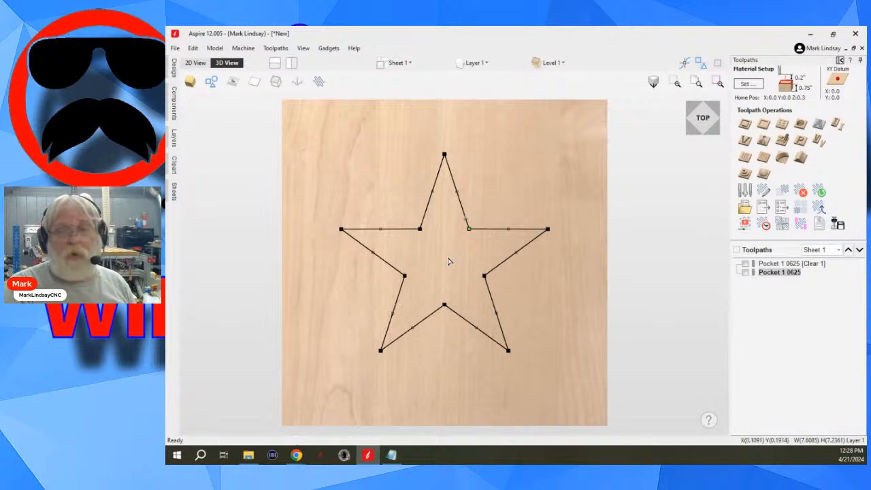
{"action": "scroll", "coordinate": [434, 239], "scroll_direction": "up", "scroll_amount": 2}
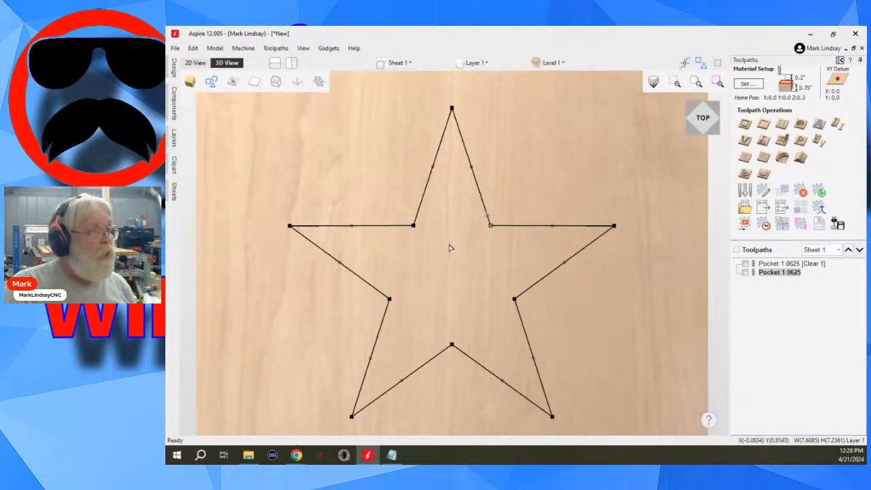
{"action": "scroll", "coordinate": [449, 248], "scroll_direction": "up", "scroll_amount": 2}
{"action": "scroll", "coordinate": [512, 227], "scroll_direction": "down", "scroll_amount": 3}
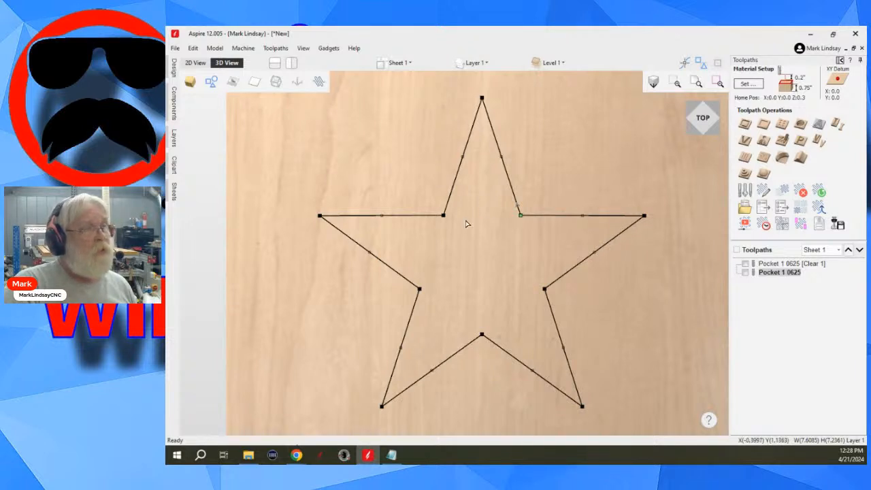
- Compare the star's editable nodes in the 2D view and up close in the 3D view
{"action": "left_click", "coordinate": [197, 63]}
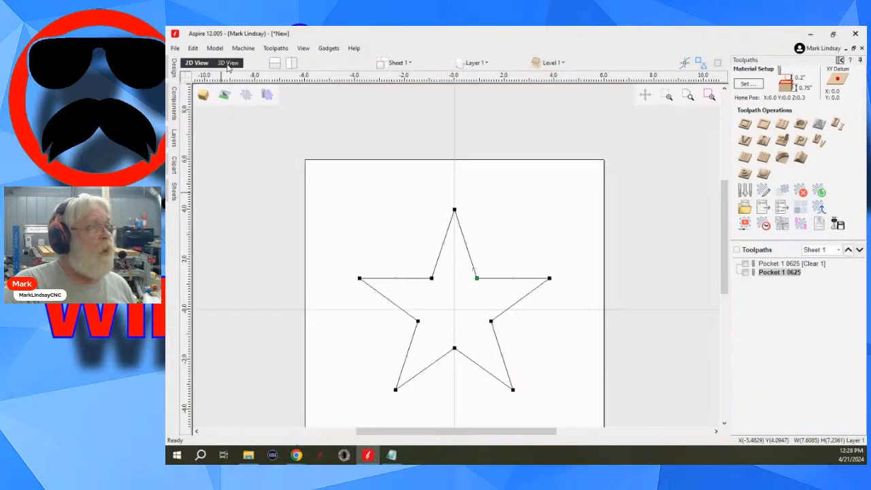
{"action": "left_click", "coordinate": [228, 62]}
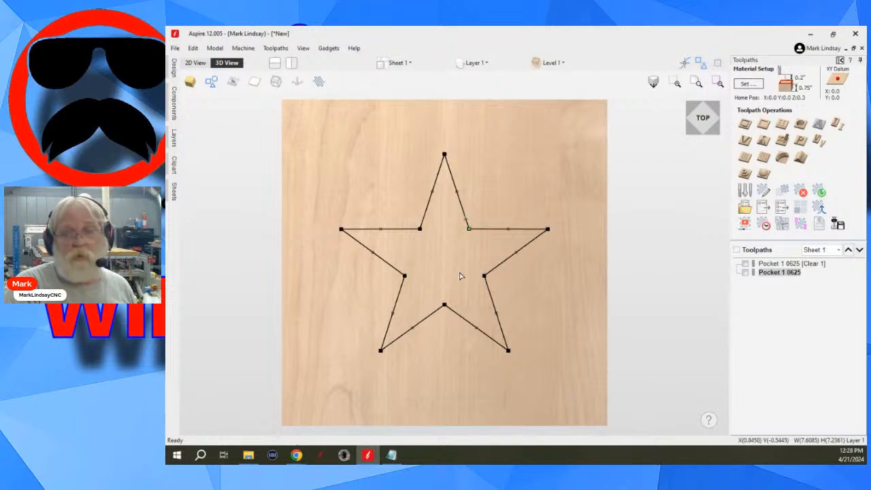
{"action": "scroll", "coordinate": [430, 253], "scroll_direction": "up", "scroll_amount": 3}
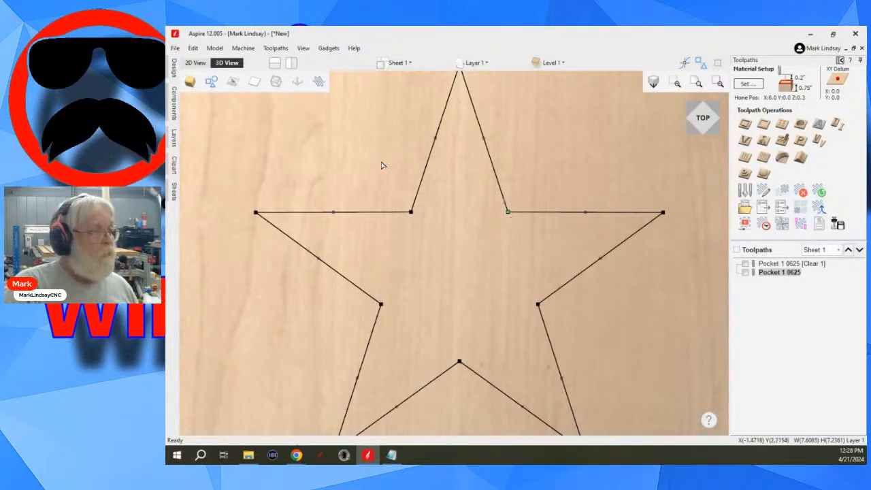
- Try moving the star's lower-left tip node inward in the 3D view's node editing, and undo the move
{"action": "scroll", "coordinate": [652, 213], "scroll_direction": "down", "scroll_amount": 2}
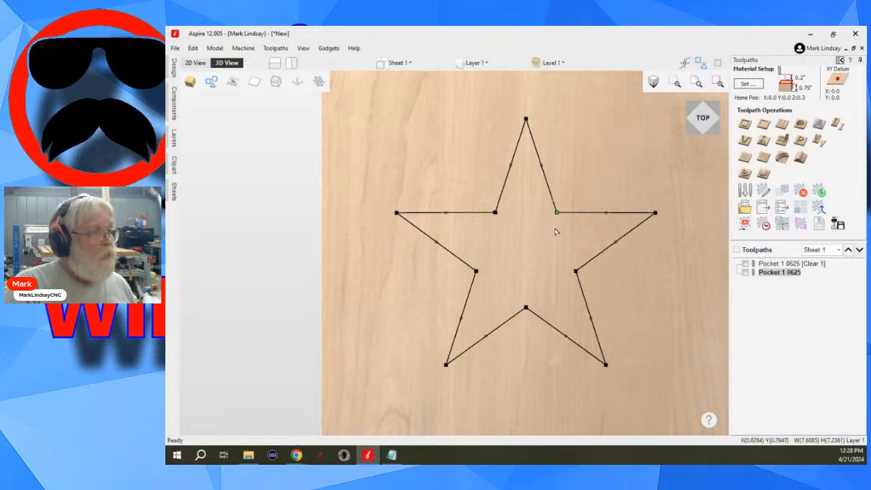
{"action": "scroll", "coordinate": [445, 365], "scroll_direction": "up", "scroll_amount": 2}
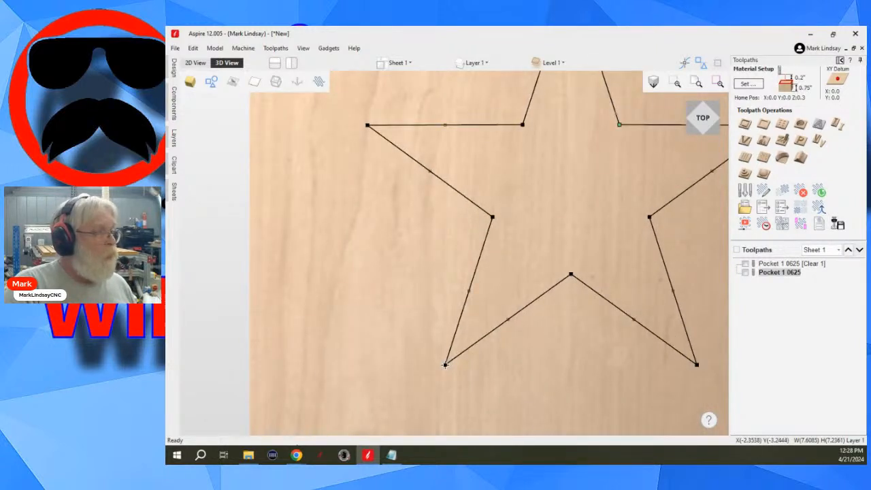
{"action": "left_click", "coordinate": [447, 368]}
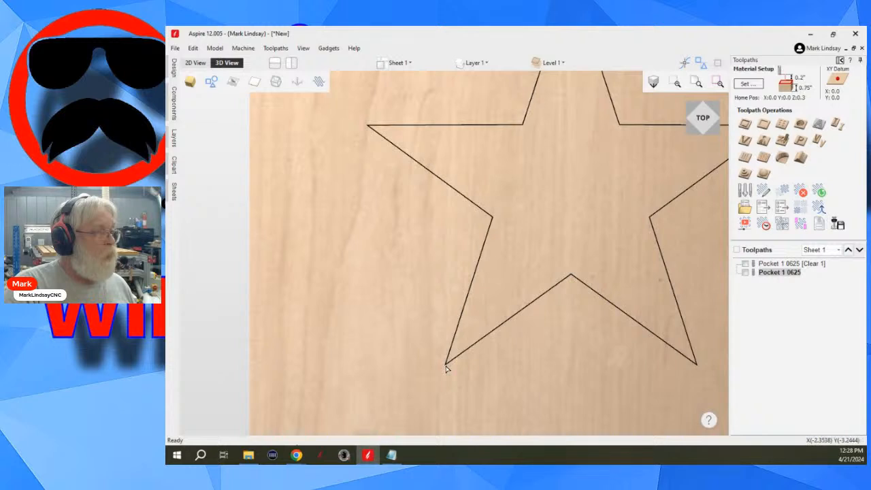
{"action": "left_click", "coordinate": [447, 365]}
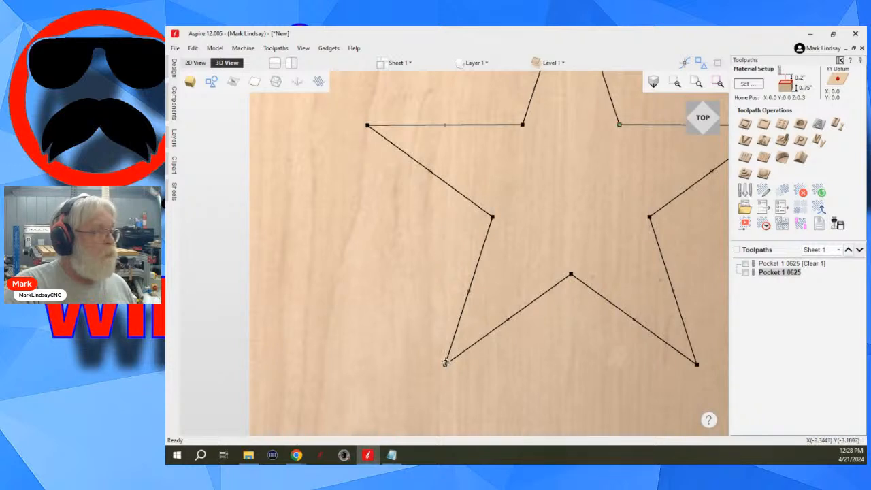
{"action": "left_click", "coordinate": [446, 368]}
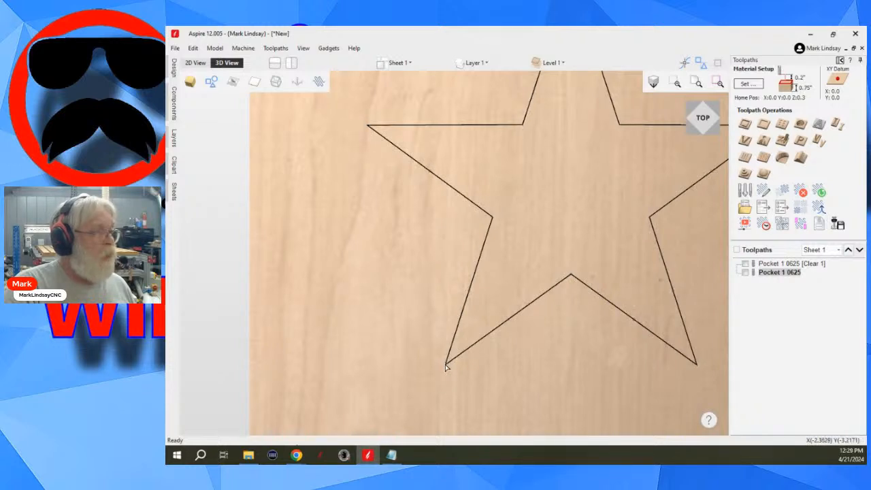
{"action": "left_click", "coordinate": [477, 348]}
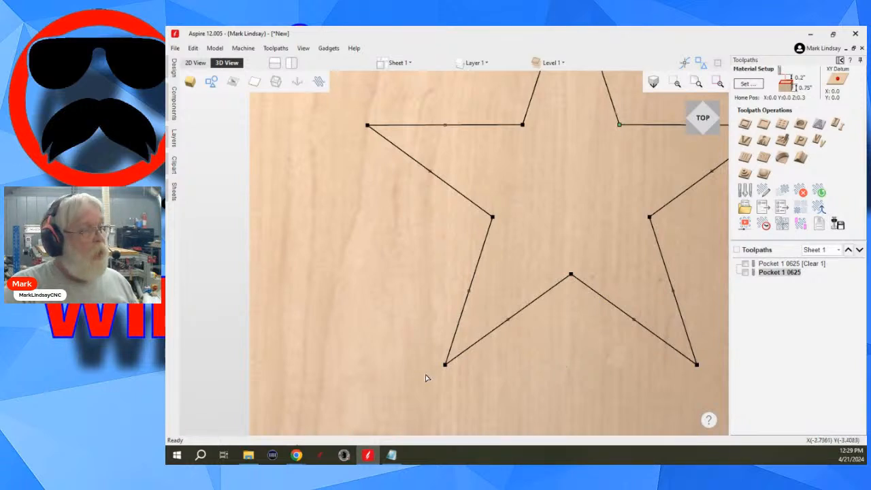
{"action": "left_click_drag", "start_coordinate": [445, 365], "coordinate": [506, 384]}
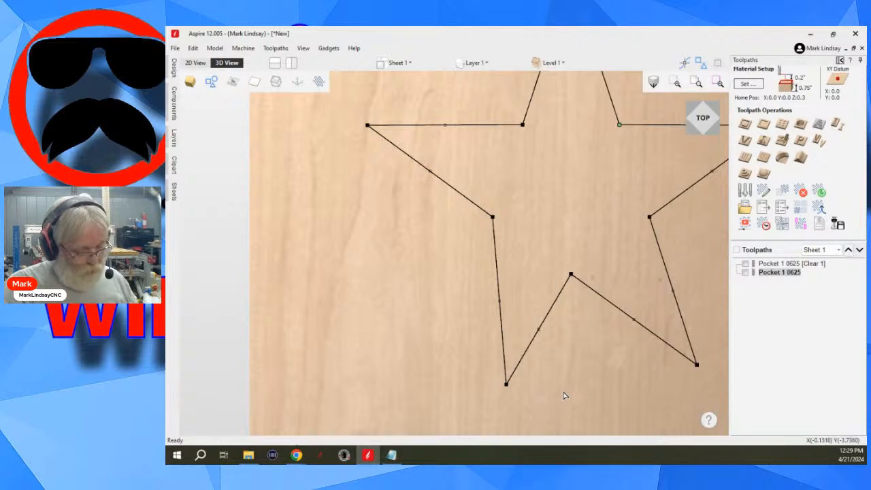
{"action": "key", "text": "ctrl+z"}
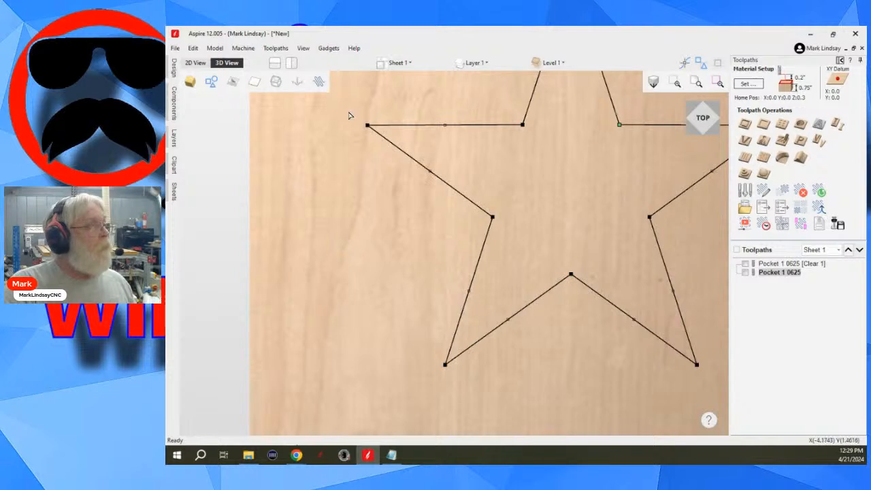
- Make the star's lower-left tip node the start point in the 2D view and leave node editing
{"action": "left_click", "coordinate": [196, 64]}
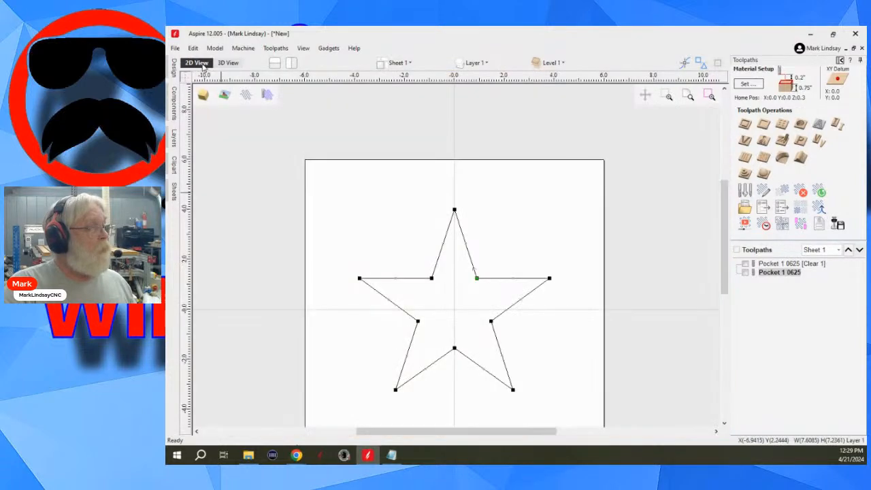
{"action": "scroll", "coordinate": [384, 408], "scroll_direction": "up", "scroll_amount": 2}
{"action": "scroll", "coordinate": [393, 397], "scroll_direction": "up", "scroll_amount": 2}
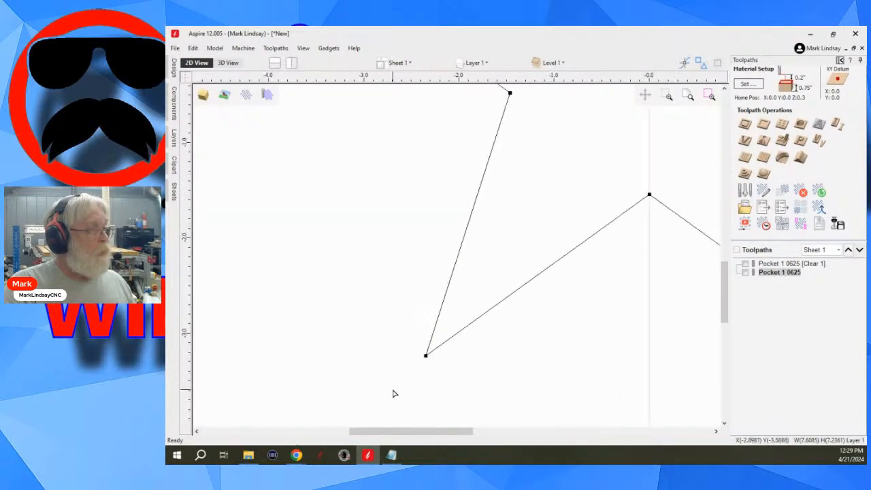
{"action": "right_click", "coordinate": [426, 355]}
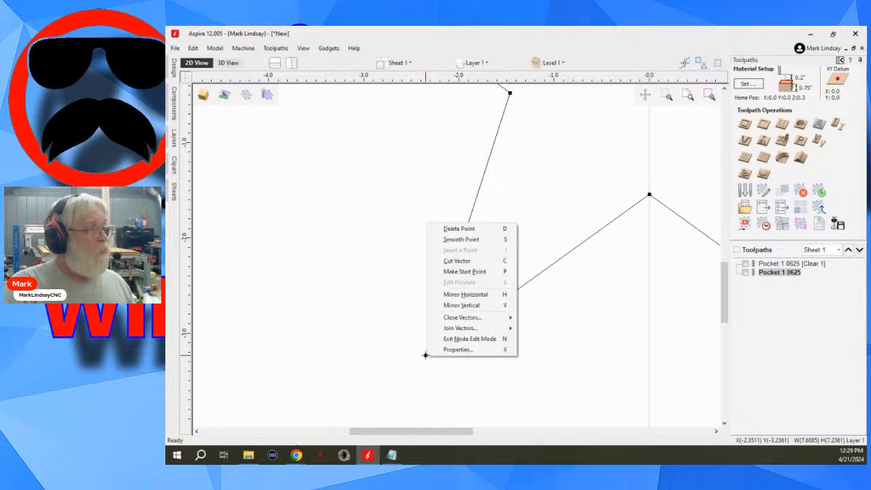
{"action": "left_click", "coordinate": [495, 273]}
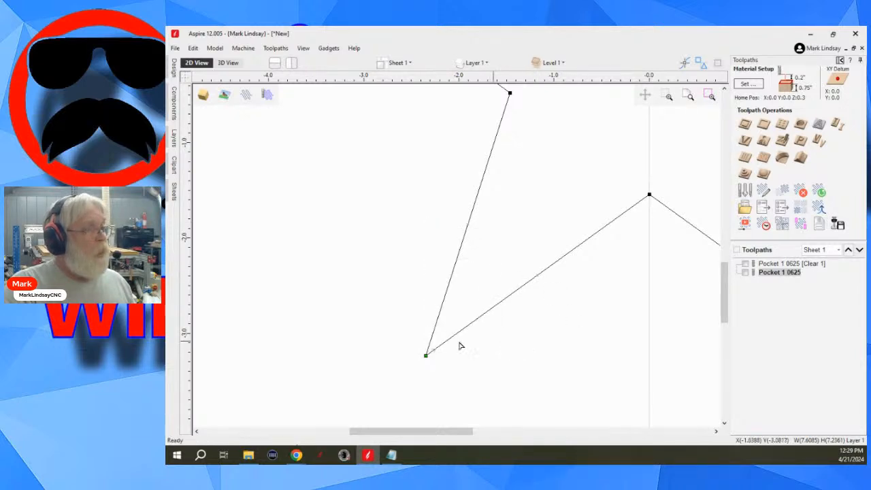
{"action": "right_click", "coordinate": [426, 355]}
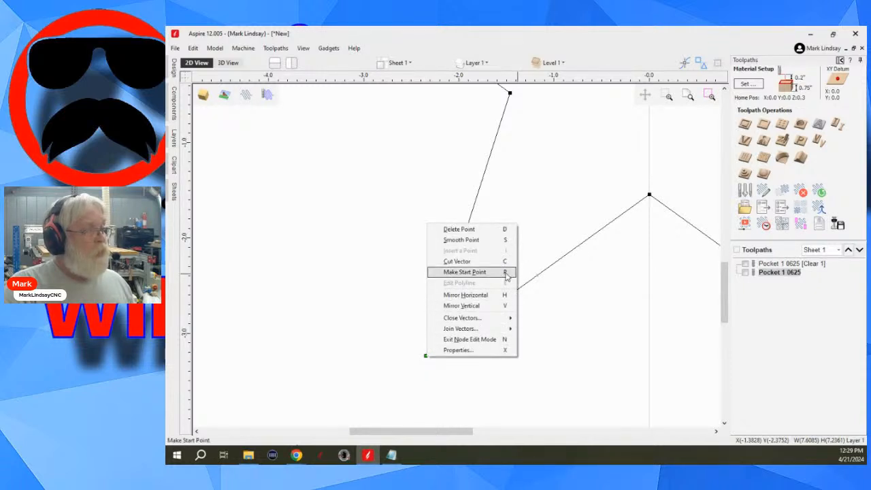
{"action": "left_click", "coordinate": [604, 296]}
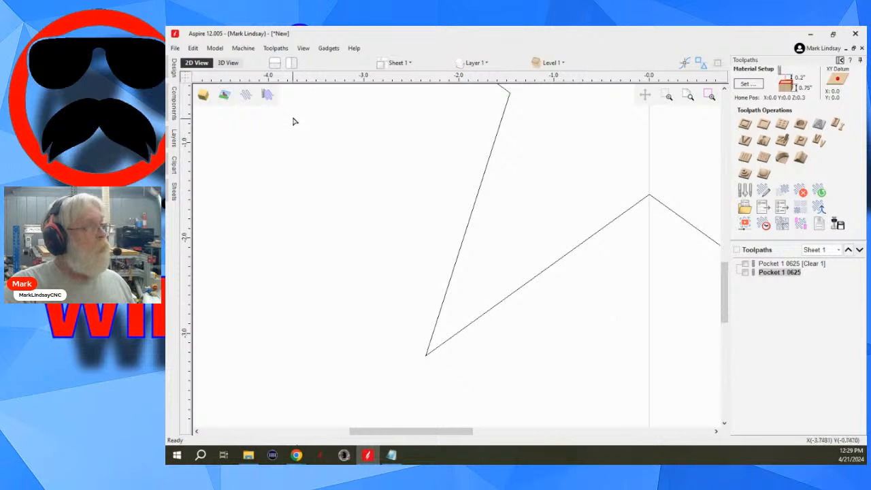
- Compare the star's start point at the lower-left tip in the 3D and 2D views, ending with node editing closed
{"action": "left_click", "coordinate": [229, 64]}
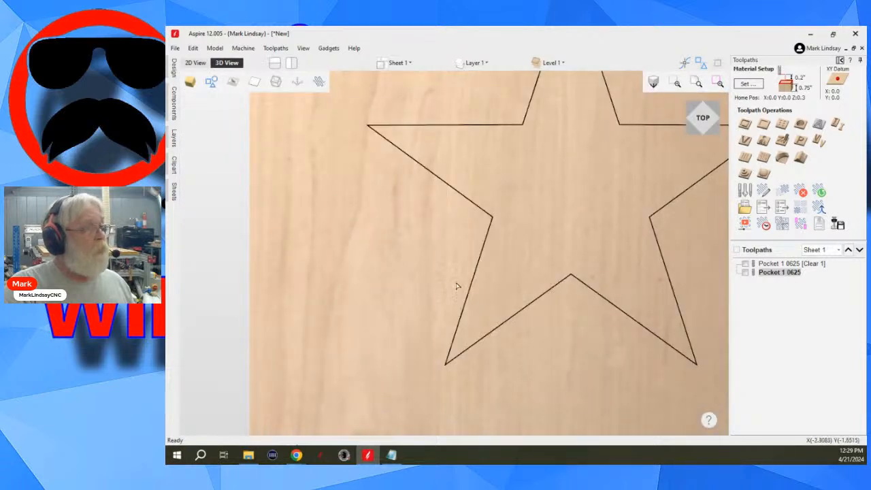
{"action": "left_click", "coordinate": [524, 310]}
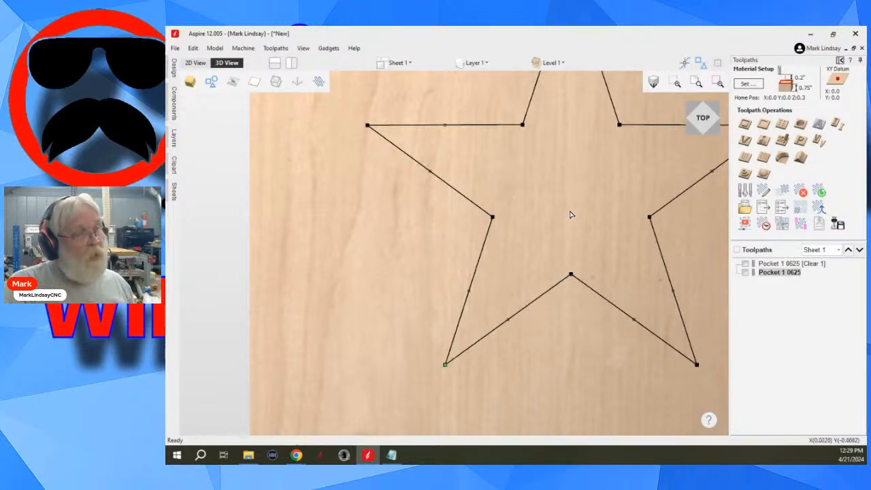
{"action": "scroll", "coordinate": [417, 266], "scroll_direction": "down", "scroll_amount": 3}
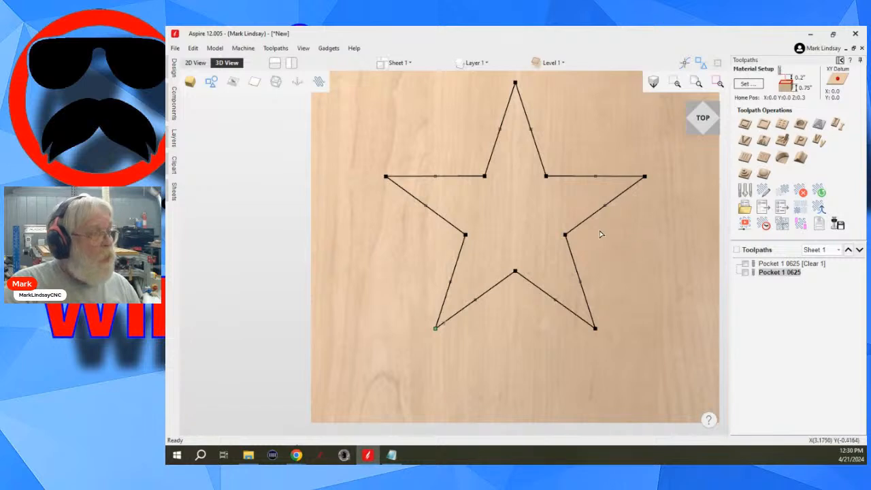
{"action": "left_click", "coordinate": [196, 62]}
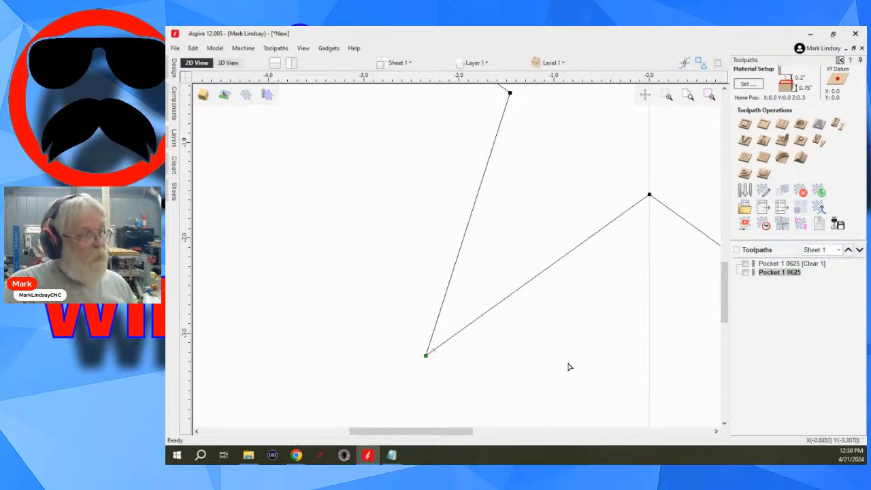
{"action": "scroll", "coordinate": [379, 306], "scroll_direction": "down", "scroll_amount": 3}
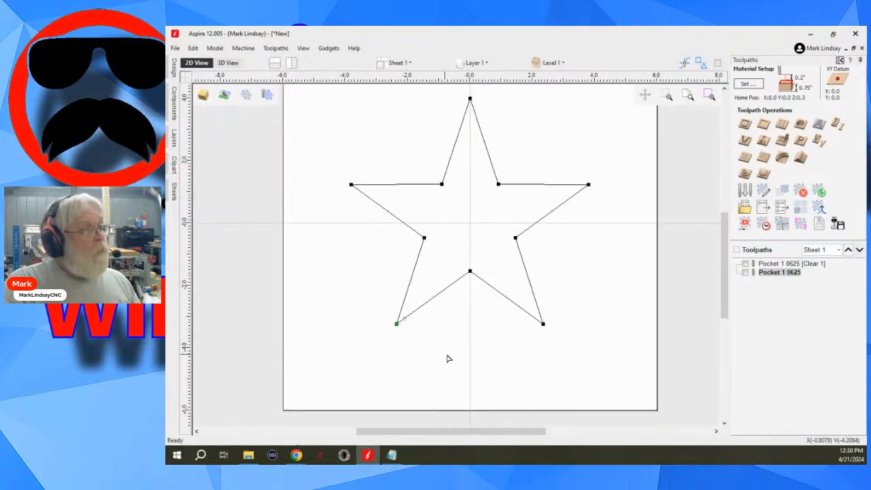
{"action": "left_click", "coordinate": [470, 328]}
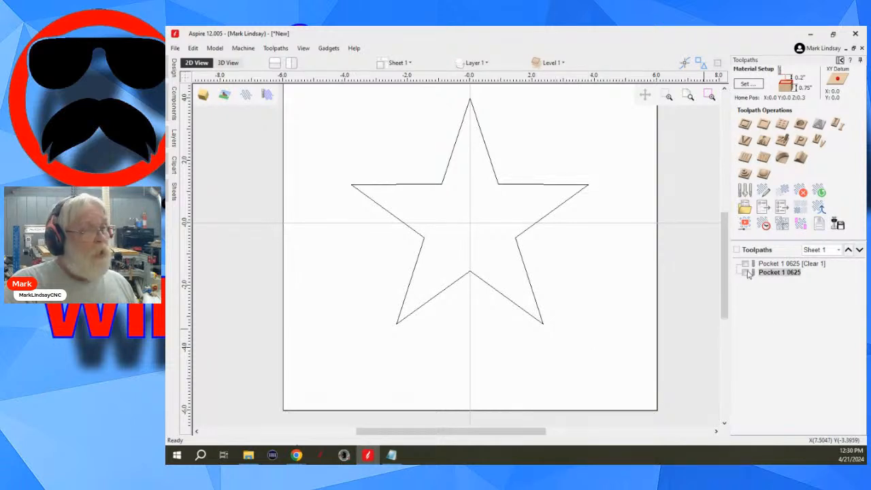
- Show both pocket toolpaths and delete all toolpaths from the job
{"action": "left_click", "coordinate": [737, 250]}
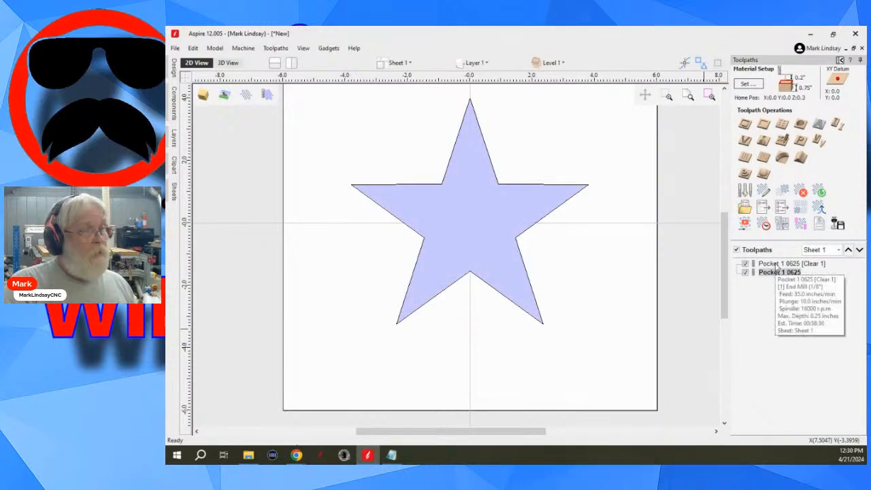
{"action": "right_click", "coordinate": [777, 266]}
{"action": "mouse_move", "coordinate": [806, 383]}
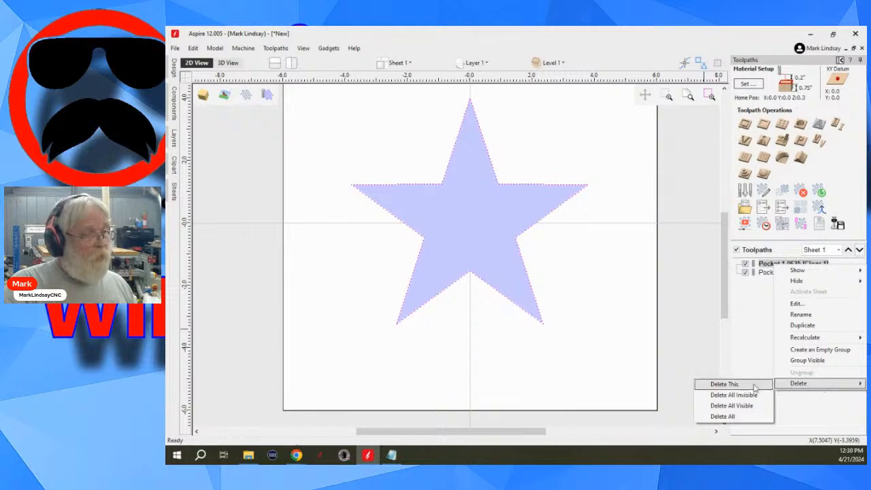
{"action": "left_click", "coordinate": [734, 417]}
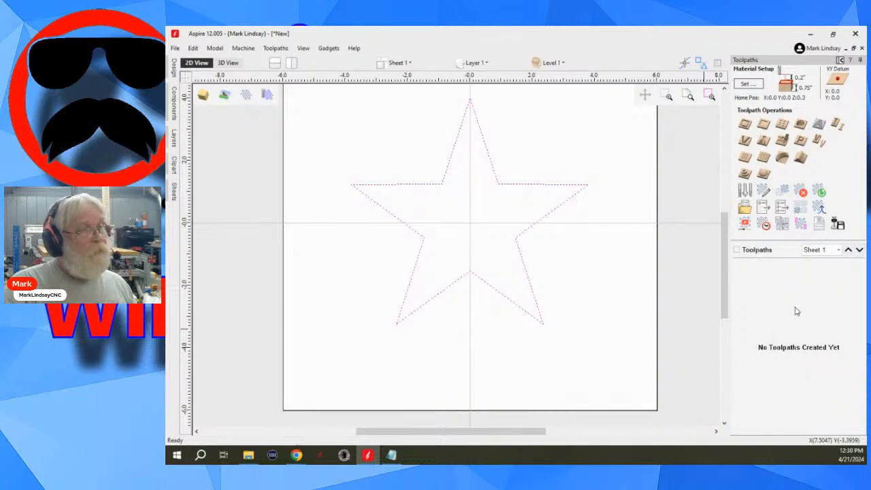
- Replace the toolpath tools with the design tools and show the deselected star in the 3D view
{"action": "left_click", "coordinate": [841, 61]}
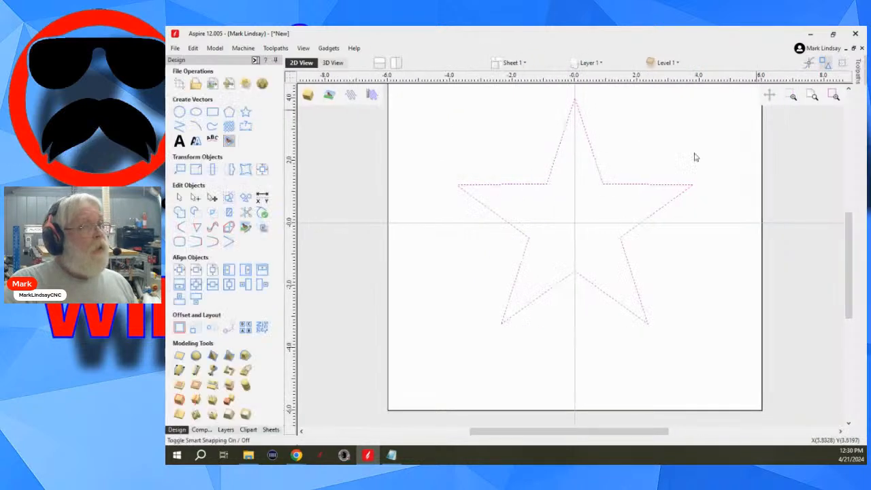
{"action": "left_click", "coordinate": [574, 337]}
{"action": "scroll", "coordinate": [576, 336], "scroll_direction": "down", "scroll_amount": 2}
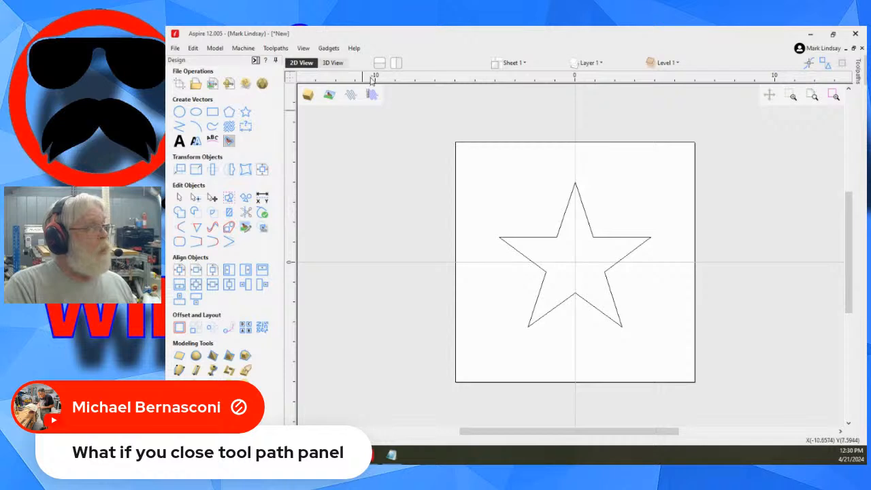
{"action": "left_click", "coordinate": [333, 62]}
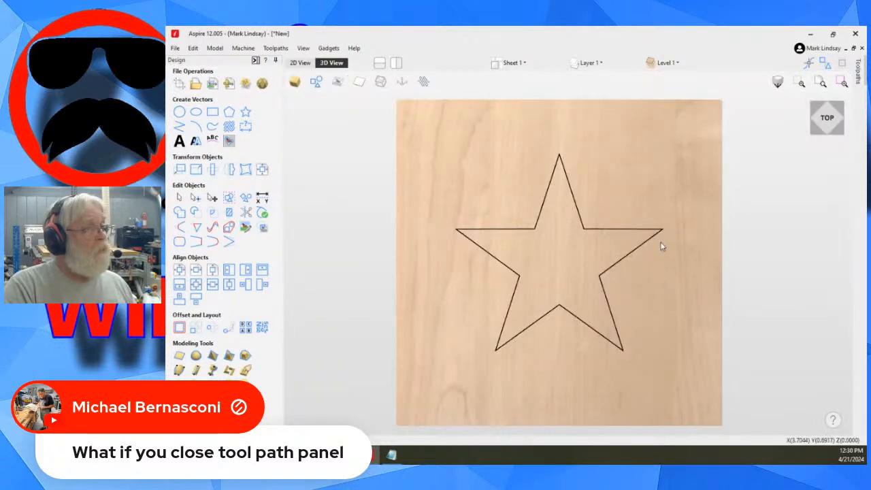
- Enter and leave node editing on the star in the 3D view to examine its inner-left node
{"action": "left_click", "coordinate": [549, 265]}
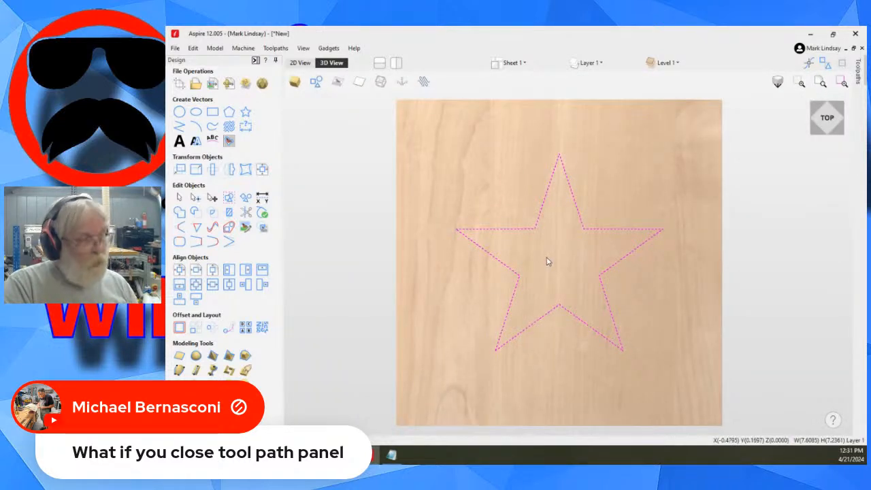
{"action": "key", "text": "n"}
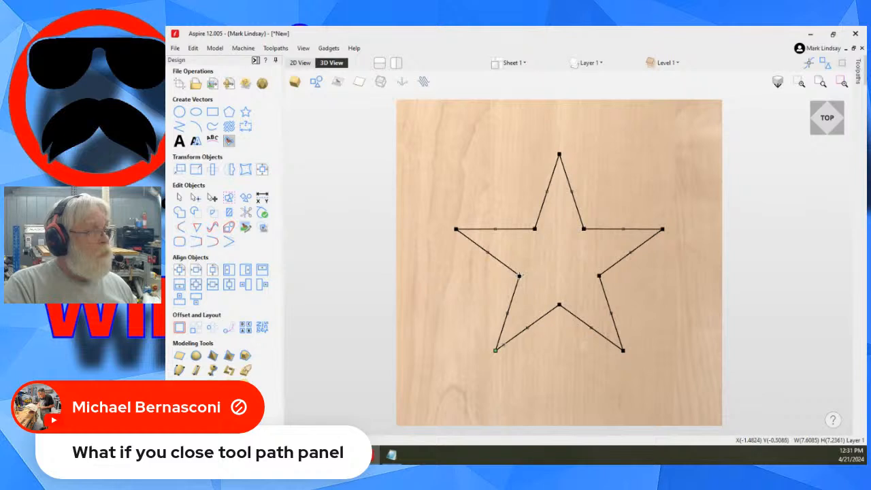
{"action": "key", "text": "Escape"}
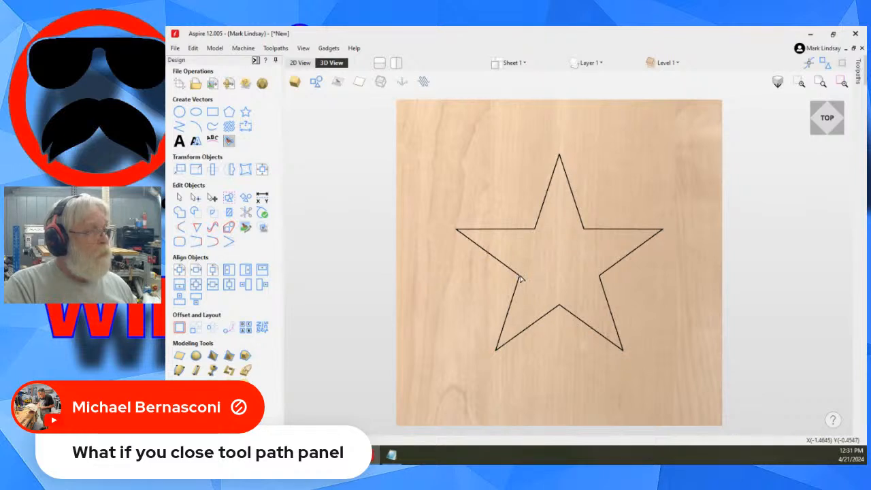
{"action": "left_click", "coordinate": [519, 276]}
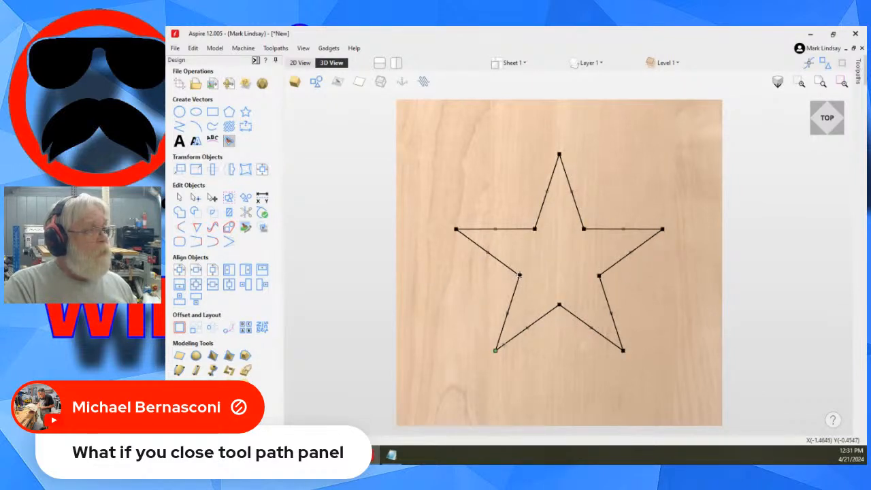
{"action": "key", "text": "Escape"}
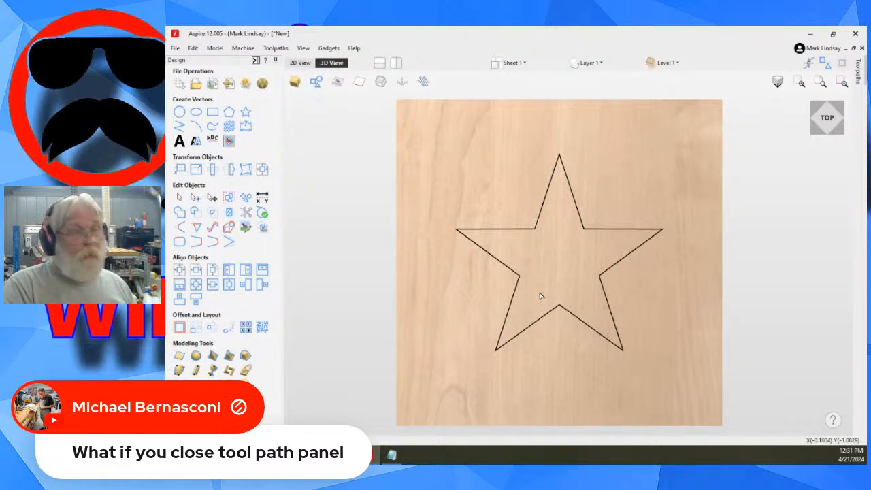
{"action": "left_click", "coordinate": [515, 295]}
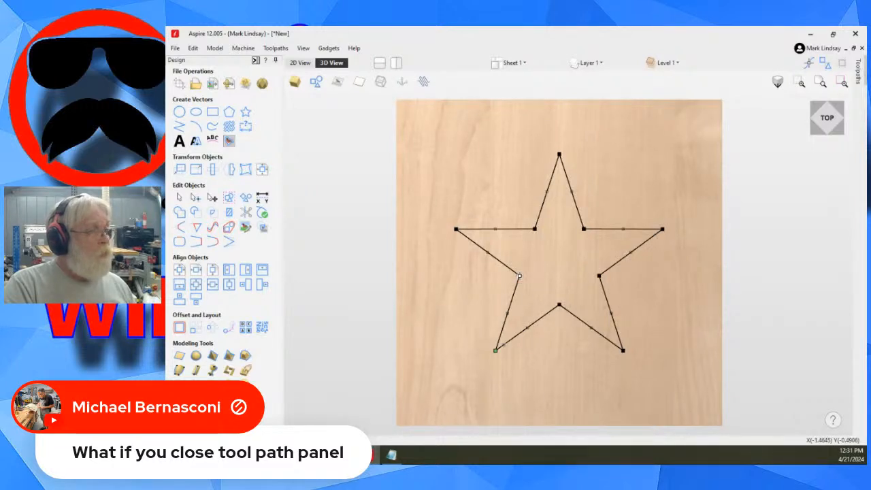
{"action": "key", "text": "Escape"}
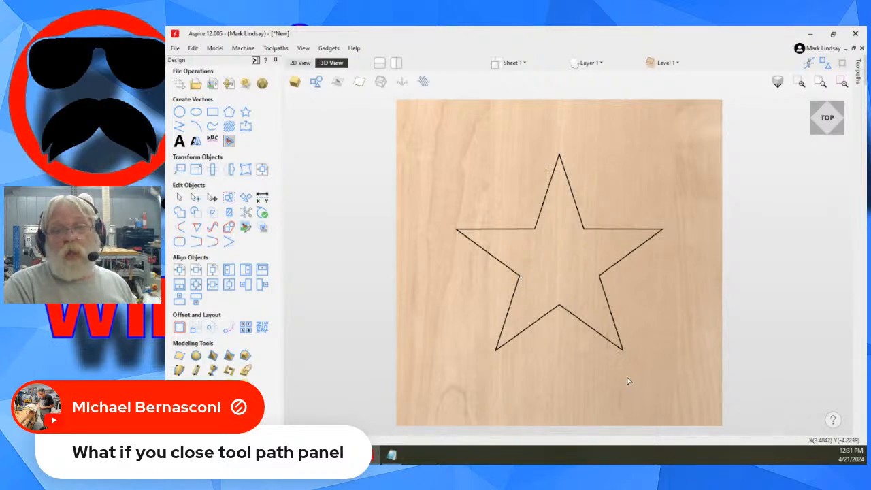
- Inspect the star on the board at an angle in 3D, ending in the top view
{"action": "left_click_drag", "start_coordinate": [581, 375], "coordinate": [482, 275]}
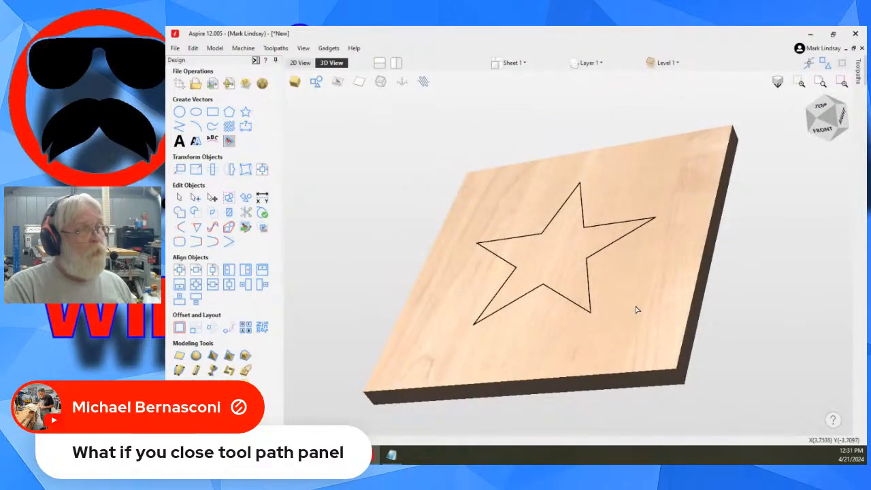
{"action": "mouse_move", "coordinate": [647, 278]}
{"action": "left_mouse_down"}
{"action": "mouse_move", "coordinate": [674, 337]}
{"action": "mouse_move", "coordinate": [659, 272]}
{"action": "left_mouse_up"}
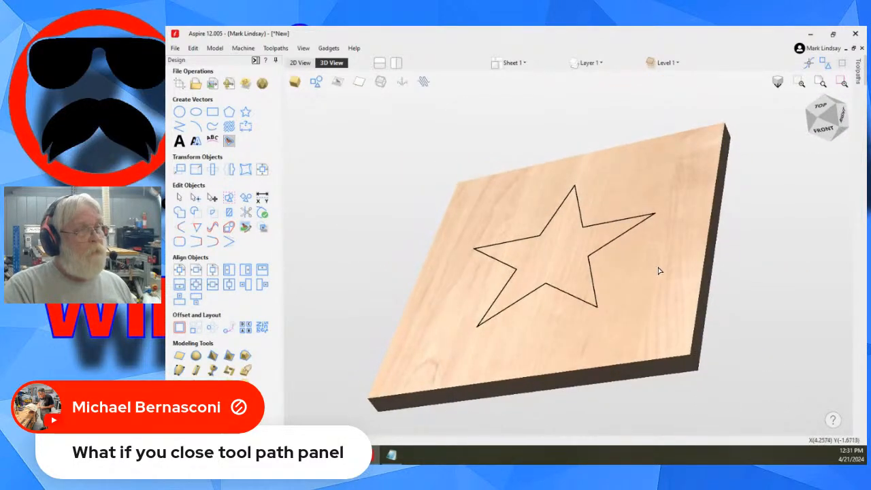
{"action": "left_click", "coordinate": [819, 107]}
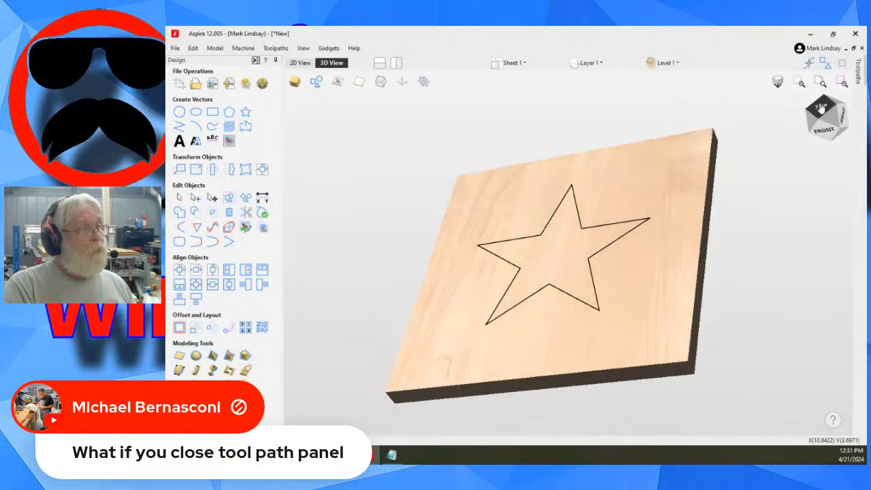
- Examine the star's nodes up close in 3D node editing, then leave node editing and return to the 2D view
{"action": "double_click", "coordinate": [513, 301]}
{"action": "scroll", "coordinate": [520, 286], "scroll_direction": "up", "scroll_amount": 3}
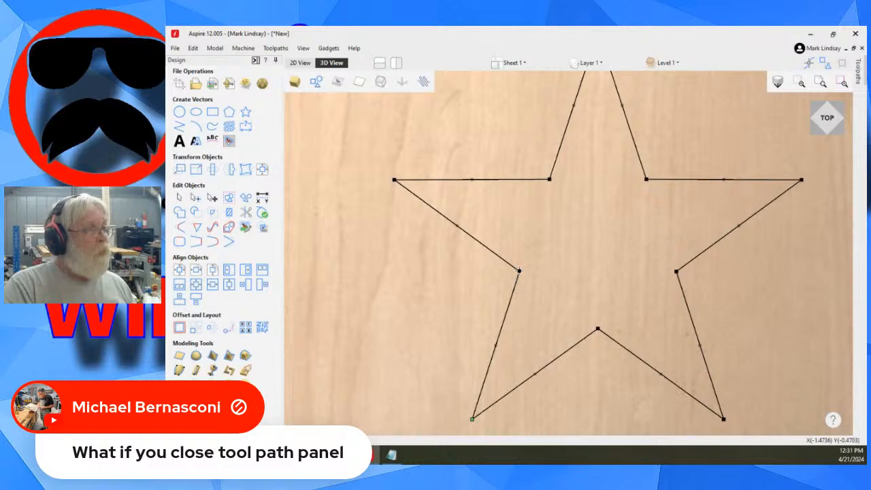
{"action": "scroll", "coordinate": [587, 284], "scroll_direction": "down", "scroll_amount": 3}
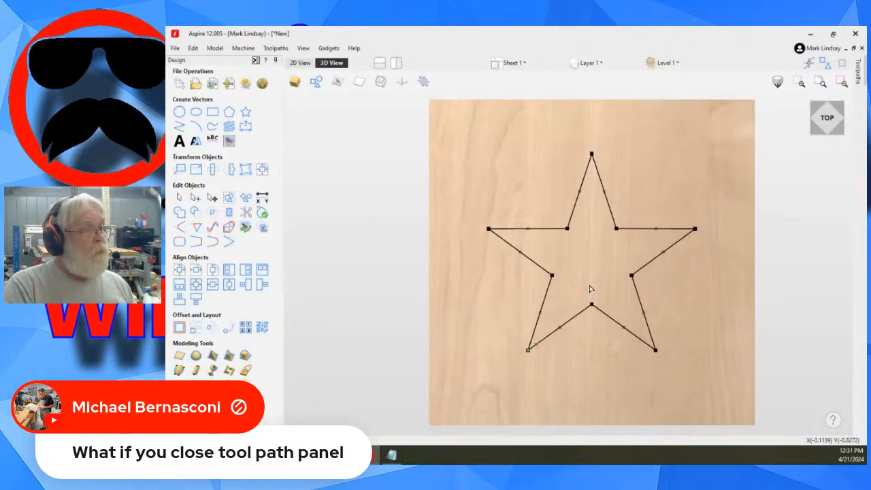
{"action": "left_click", "coordinate": [590, 288]}
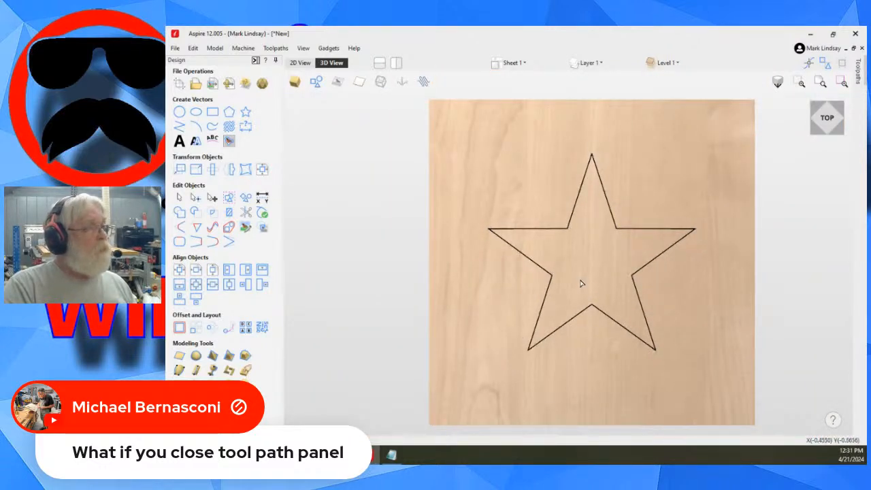
{"action": "left_click", "coordinate": [300, 62]}
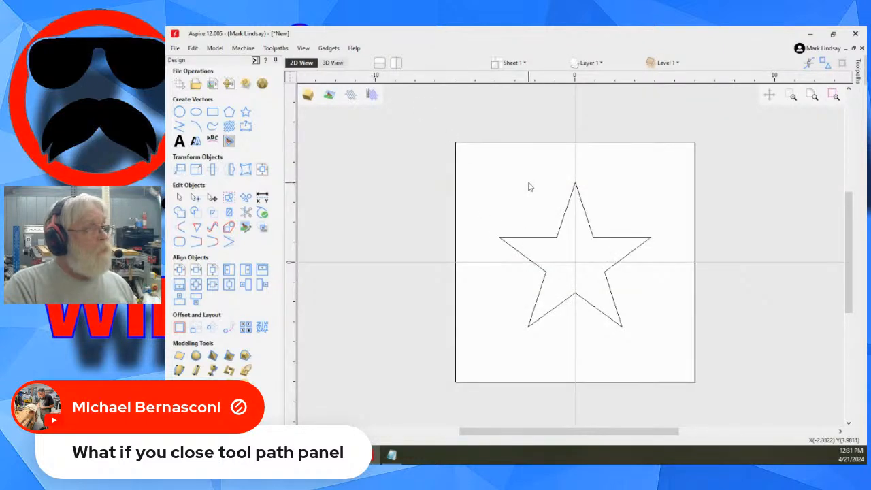
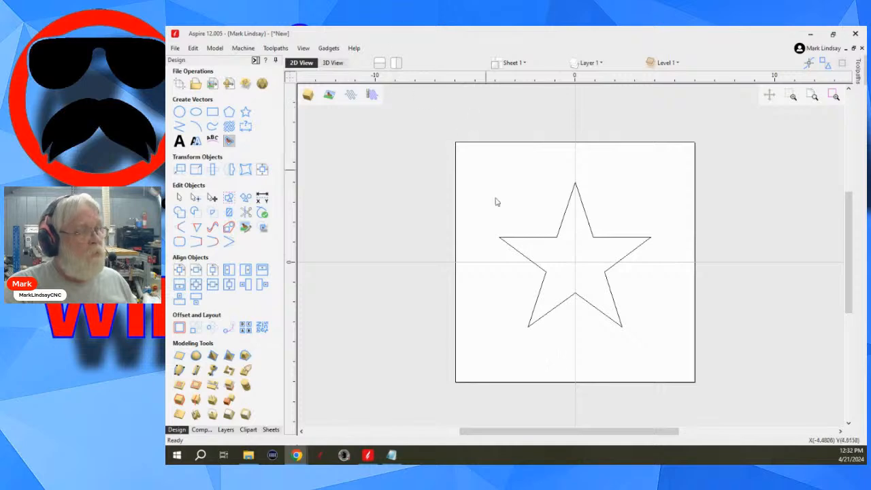
- Switch to Chrome and open the Texture Toolbox page from the toolpath gadgets on the Vectric V12 Gadgets site
{"action": "mouse_move", "coordinate": [297, 456]}
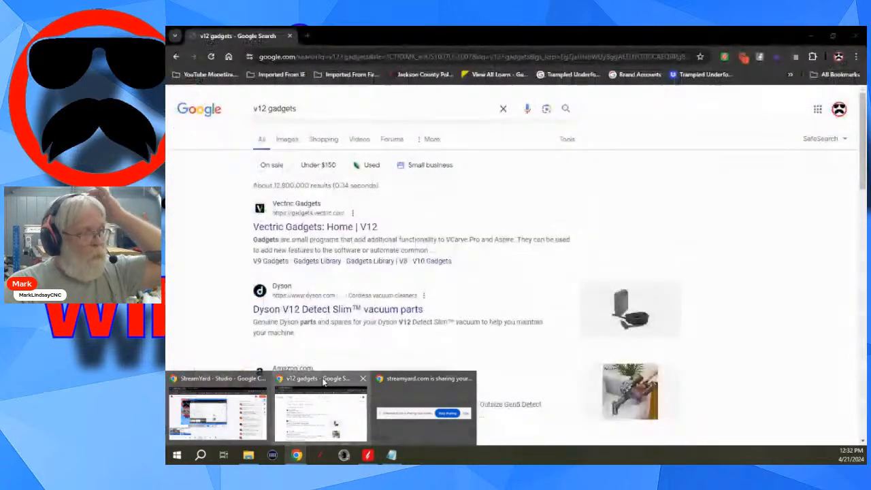
{"action": "left_click", "coordinate": [324, 383]}
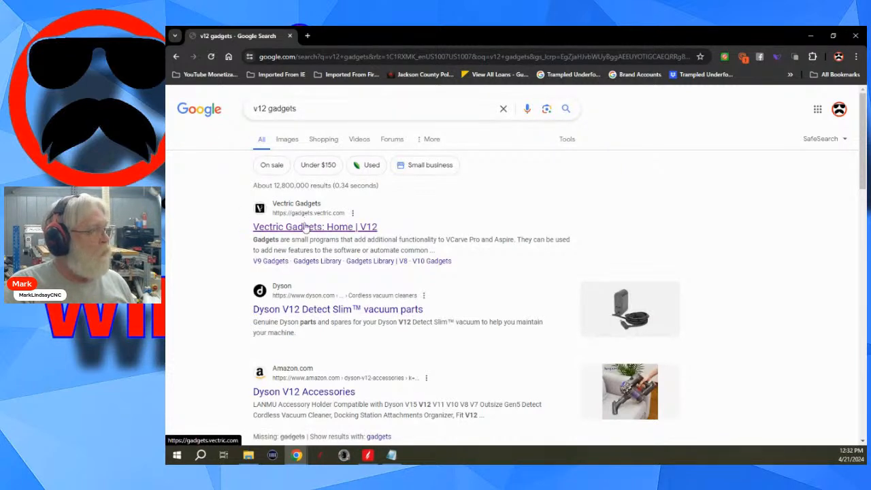
{"action": "left_click", "coordinate": [331, 230]}
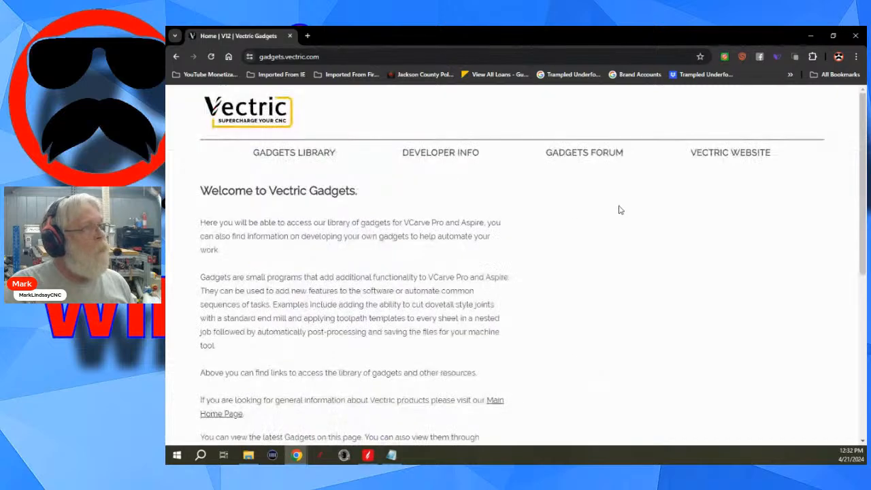
{"action": "scroll", "coordinate": [607, 226], "scroll_direction": "down", "scroll_amount": 5}
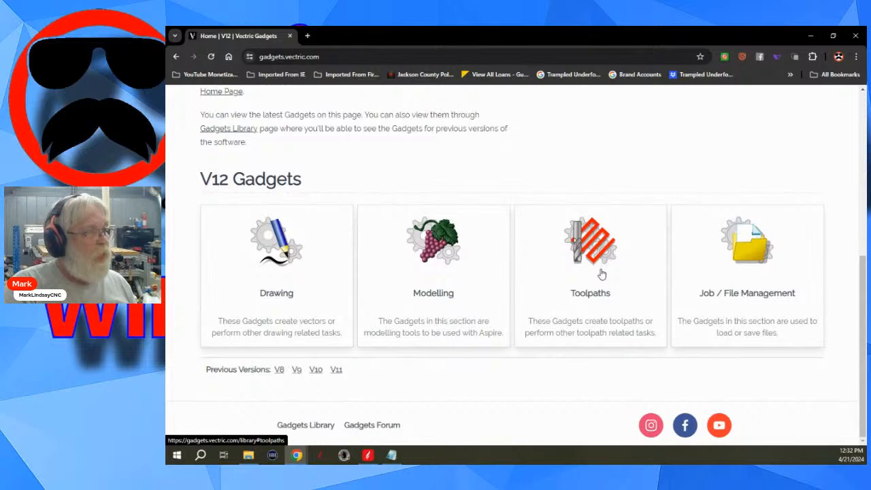
{"action": "left_click", "coordinate": [595, 249]}
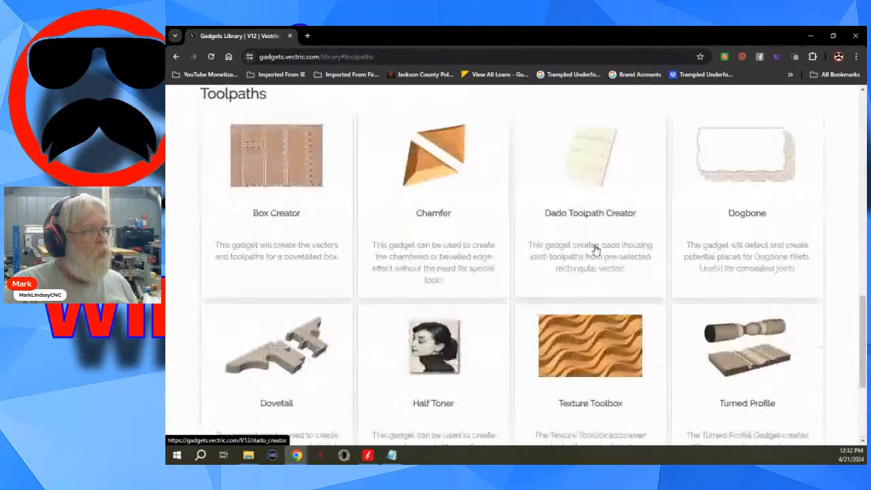
{"action": "scroll", "coordinate": [597, 249], "scroll_direction": "down", "scroll_amount": 3}
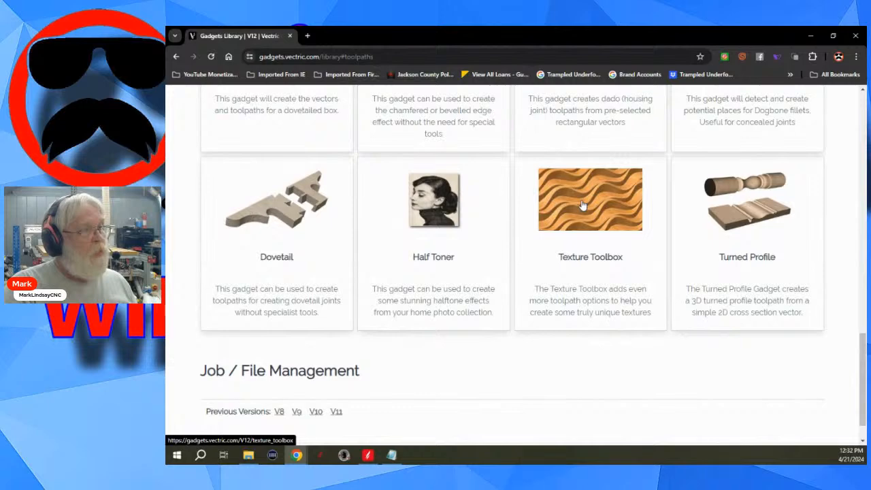
{"action": "left_click", "coordinate": [584, 204]}
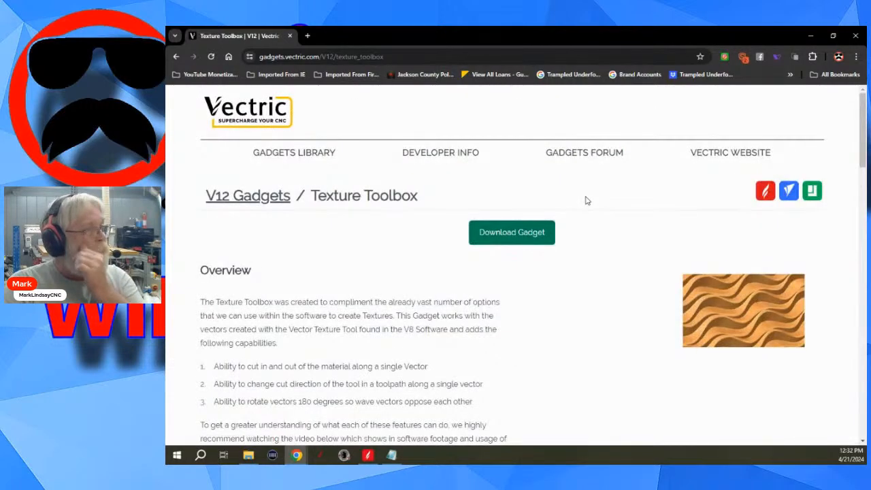
- Download the Texture Toolbox gadget into the Downloads folder as V12Texture_Toolbox_Gadget_Install.vgadget, keeping the existing file of the original name
{"action": "left_click", "coordinate": [513, 234]}
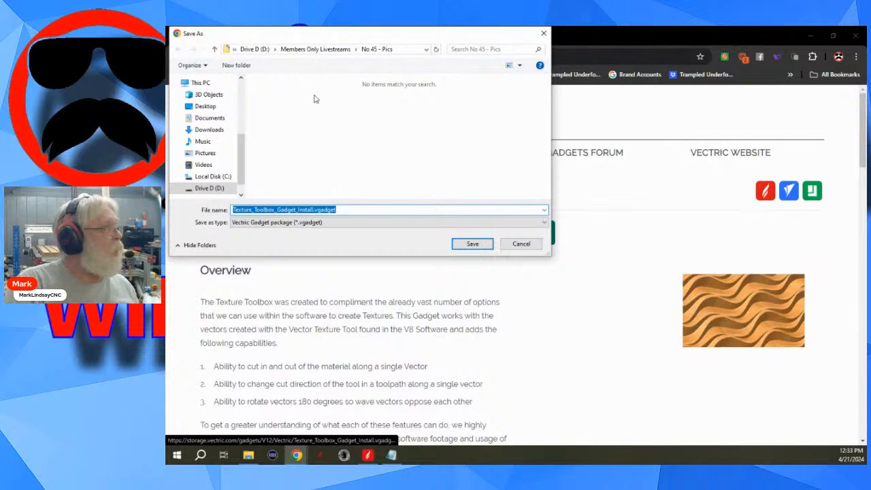
{"action": "left_click", "coordinate": [205, 131]}
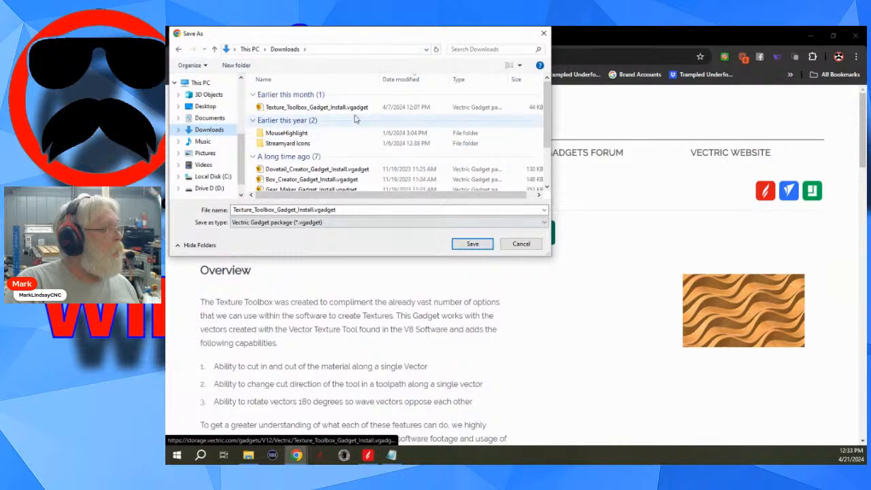
{"action": "left_click", "coordinate": [472, 244]}
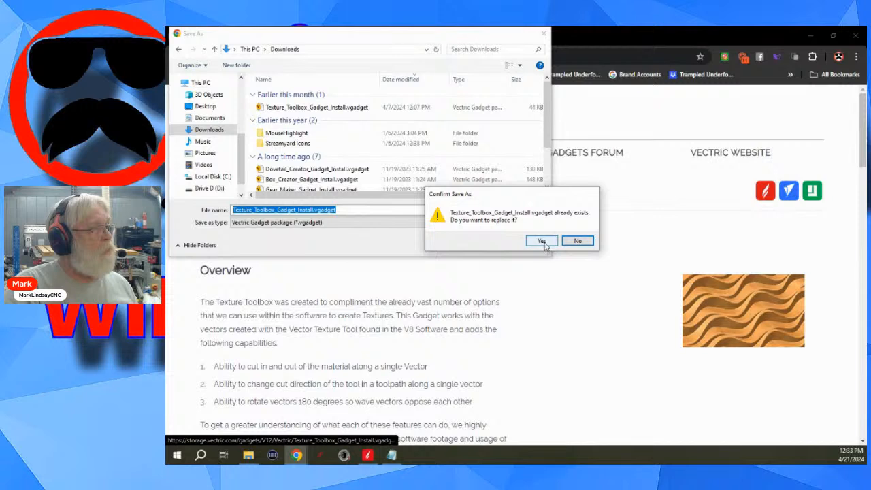
{"action": "left_click", "coordinate": [577, 241]}
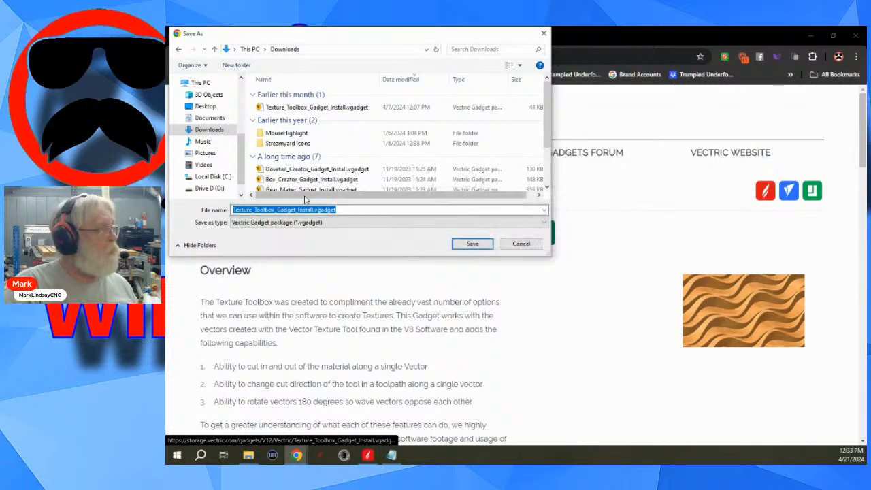
{"action": "left_click", "coordinate": [235, 211]}
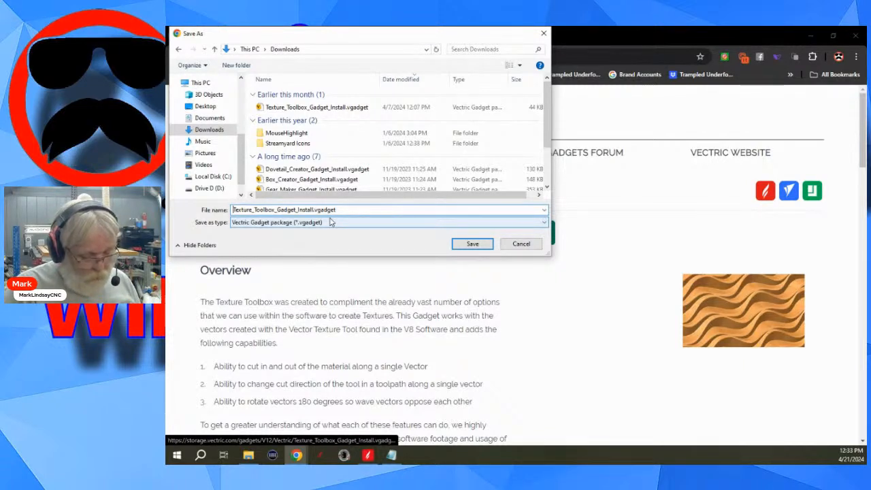
{"action": "type", "text": "V12"}
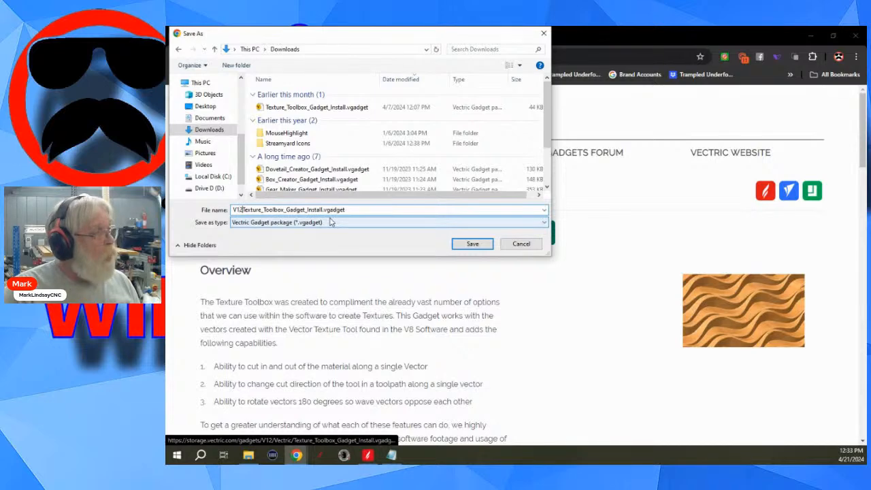
{"action": "left_click", "coordinate": [473, 244]}
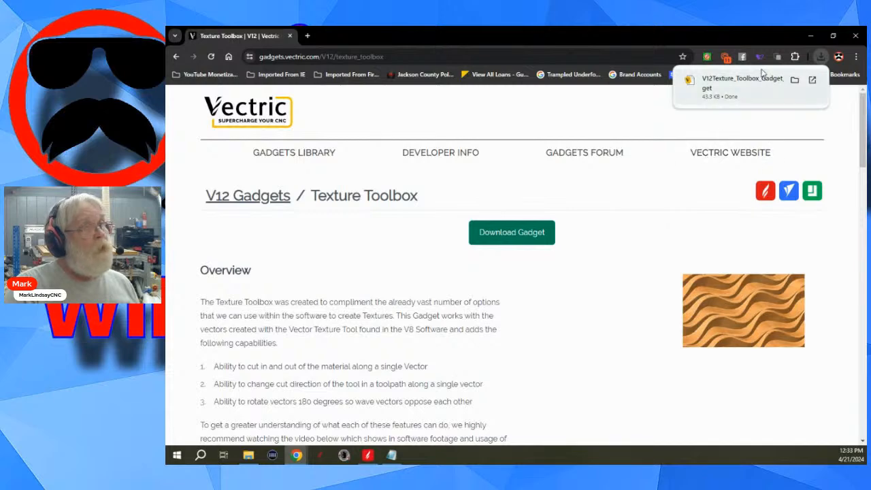
- Return to Aspire, install V12Texture_Toolbox_Gadget_Install.vgadget with its license accepted, and check for Texture Toolbox among the gadgets
{"action": "left_click", "coordinate": [810, 35]}
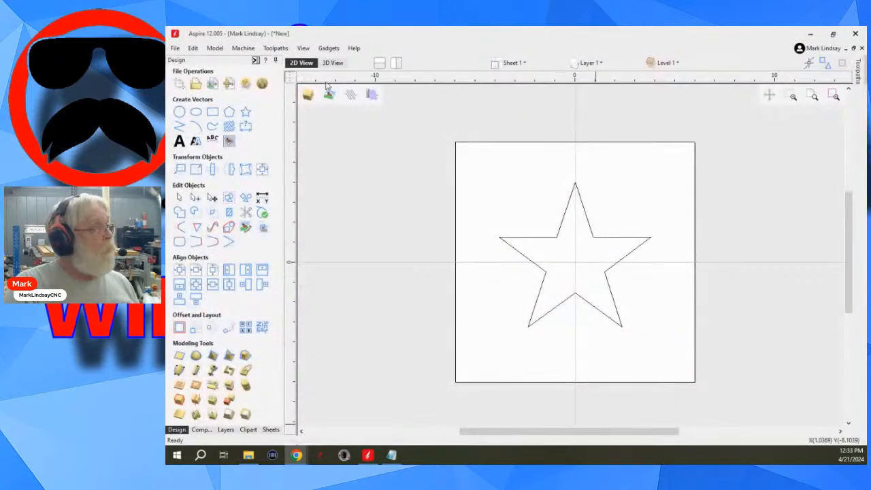
{"action": "left_click", "coordinate": [330, 50]}
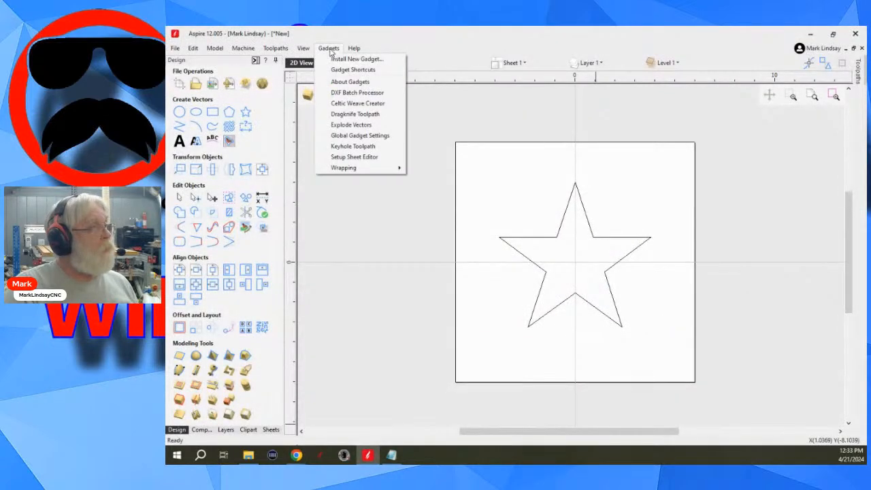
{"action": "left_click", "coordinate": [343, 58]}
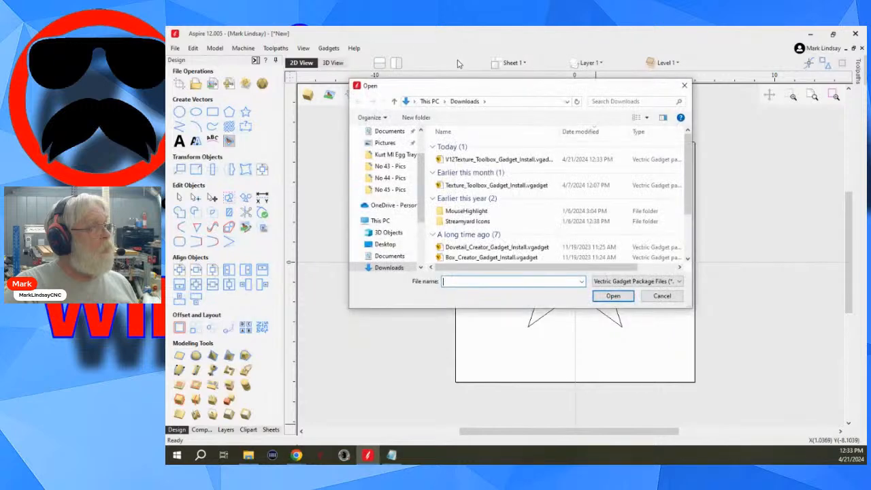
{"action": "left_click", "coordinate": [529, 160]}
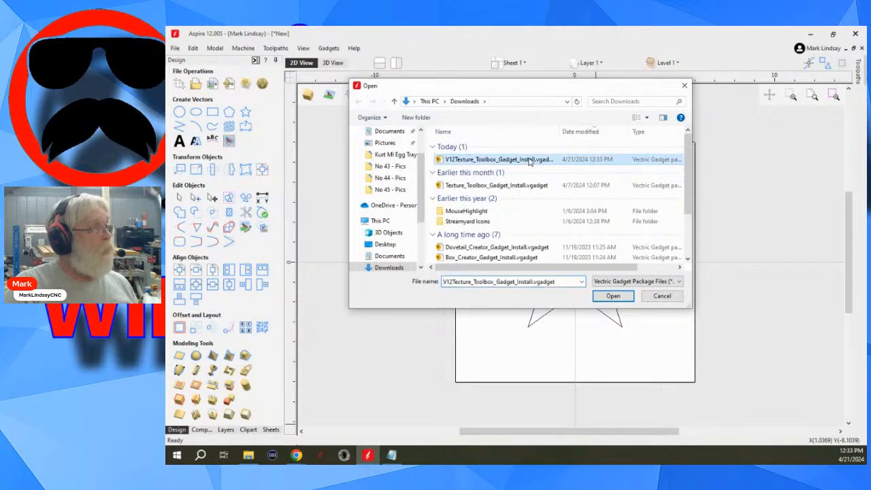
{"action": "left_click", "coordinate": [614, 297]}
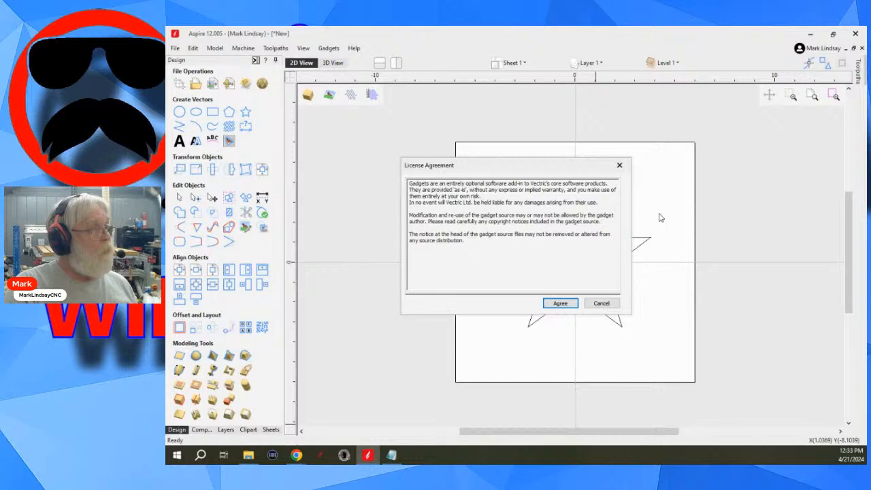
{"action": "left_click", "coordinate": [561, 303]}
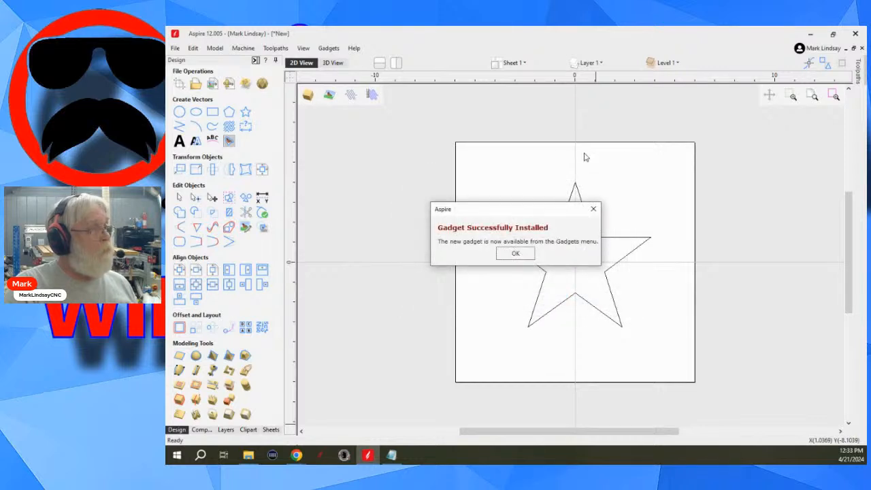
{"action": "left_click", "coordinate": [515, 253]}
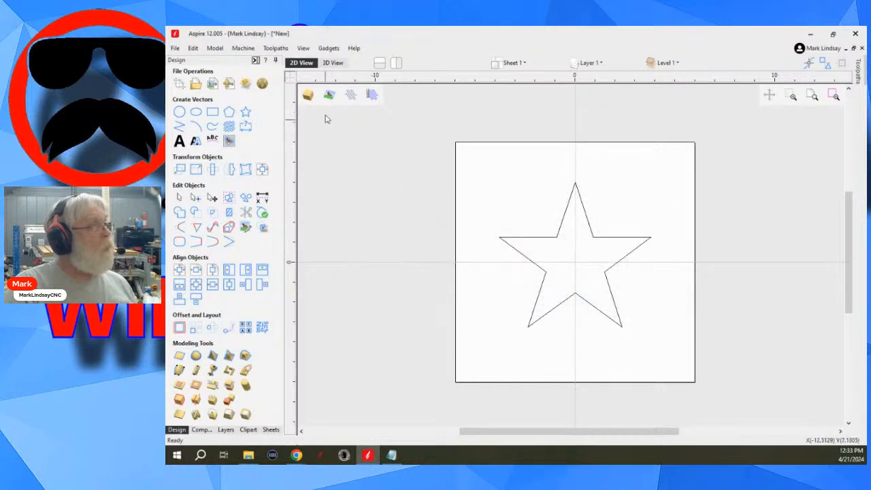
{"action": "left_click", "coordinate": [328, 49]}
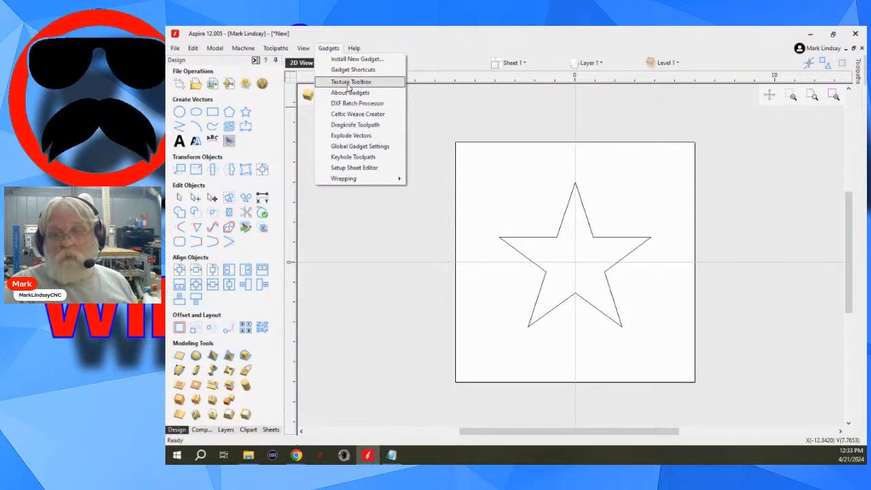
{"action": "left_click", "coordinate": [376, 252]}
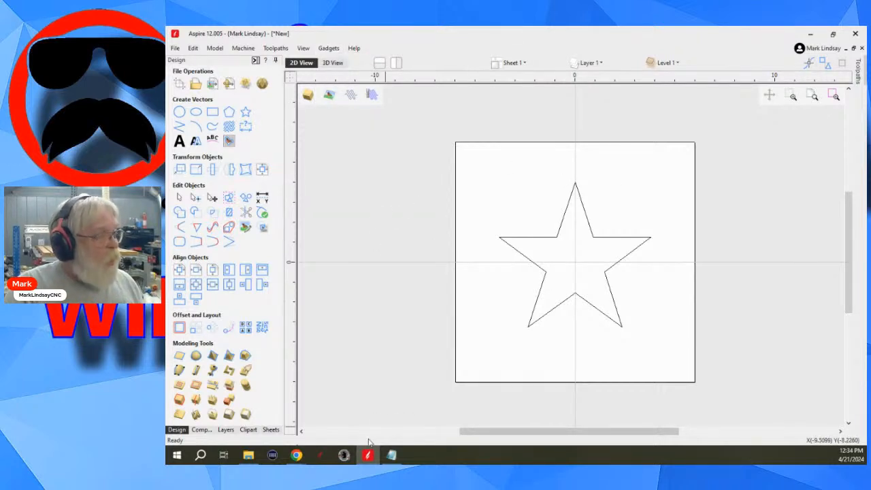
- Switch back to Chrome and look over the Texture Toolbox page's overview and How It Works text
{"action": "mouse_move", "coordinate": [297, 456]}
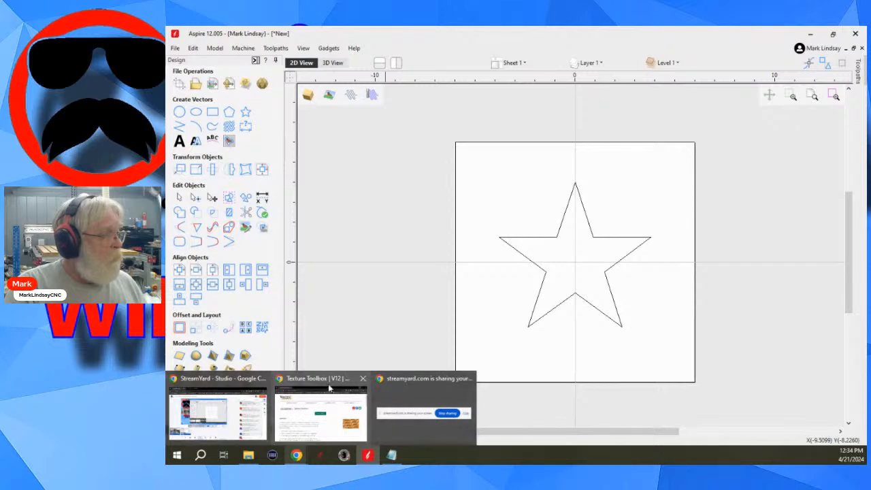
{"action": "left_click", "coordinate": [318, 412]}
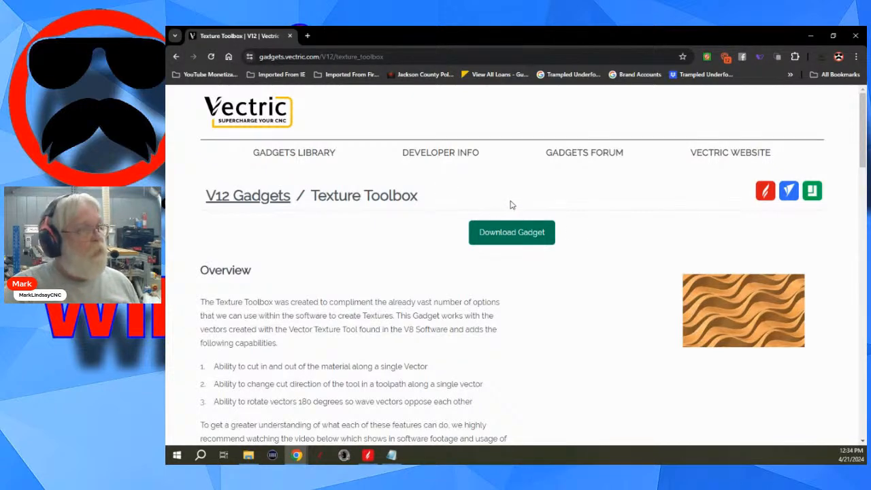
{"action": "scroll", "coordinate": [656, 244], "scroll_direction": "down", "scroll_amount": 3}
{"action": "scroll", "coordinate": [624, 286], "scroll_direction": "down", "scroll_amount": 5}
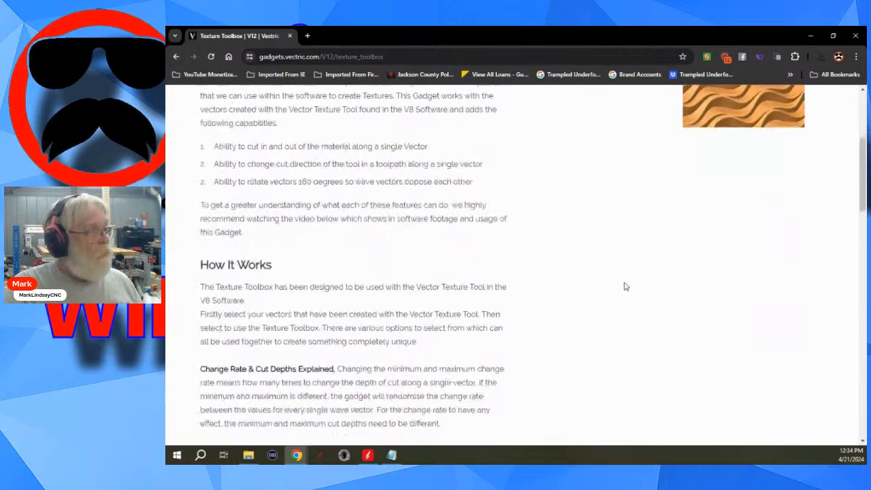
{"action": "scroll", "coordinate": [625, 276], "scroll_direction": "up", "scroll_amount": 3}
{"action": "scroll", "coordinate": [621, 269], "scroll_direction": "up", "scroll_amount": 5}
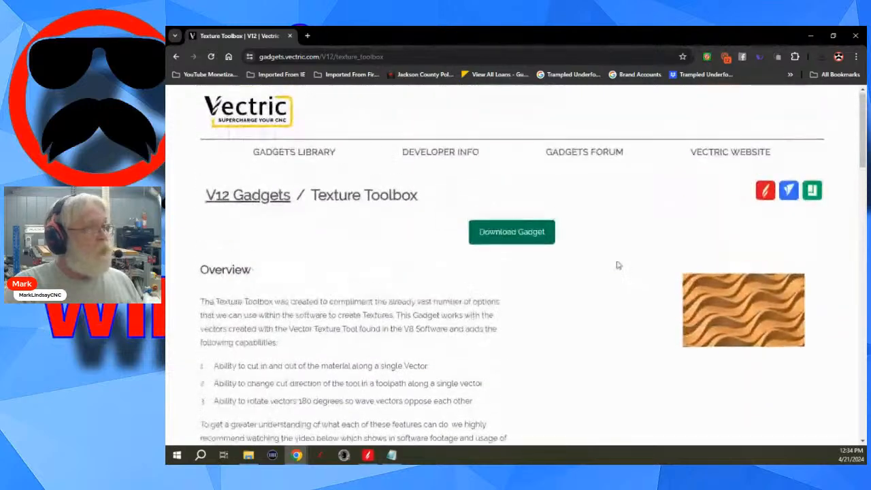
- Go back to the V12 Gadgets Library and survey its Drawing, Modelling, Toolpaths and Job / File Management gadgets
{"action": "left_click", "coordinate": [177, 56]}
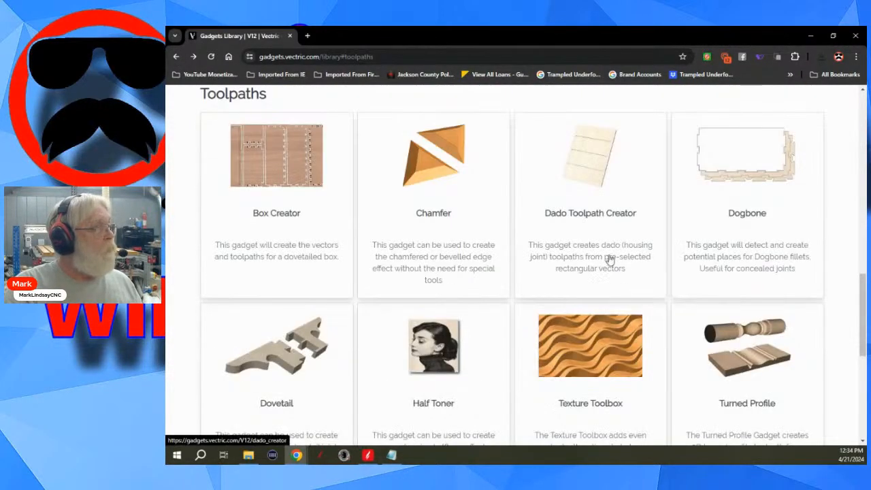
{"action": "scroll", "coordinate": [619, 221], "scroll_direction": "up", "scroll_amount": 4}
{"action": "scroll", "coordinate": [622, 220], "scroll_direction": "up", "scroll_amount": 4}
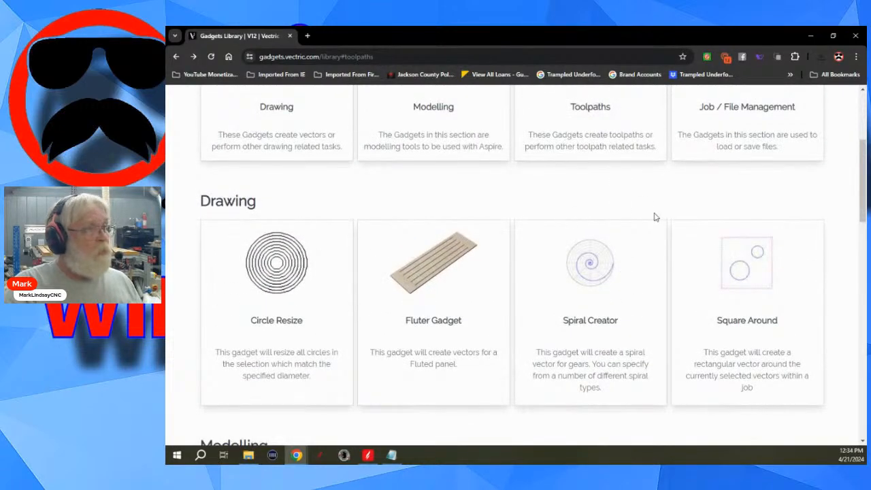
{"action": "scroll", "coordinate": [654, 216], "scroll_direction": "up", "scroll_amount": 2}
{"action": "scroll", "coordinate": [654, 216], "scroll_direction": "down", "scroll_amount": 2}
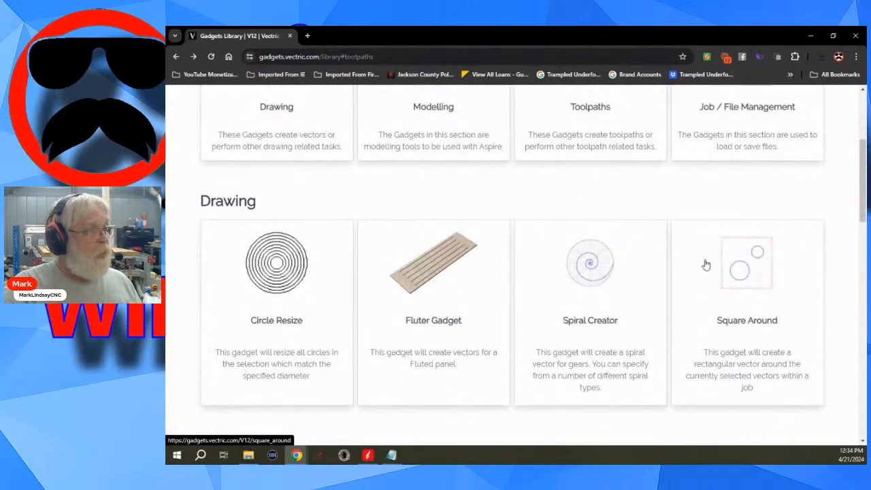
{"action": "scroll", "coordinate": [701, 272], "scroll_direction": "down", "scroll_amount": 4}
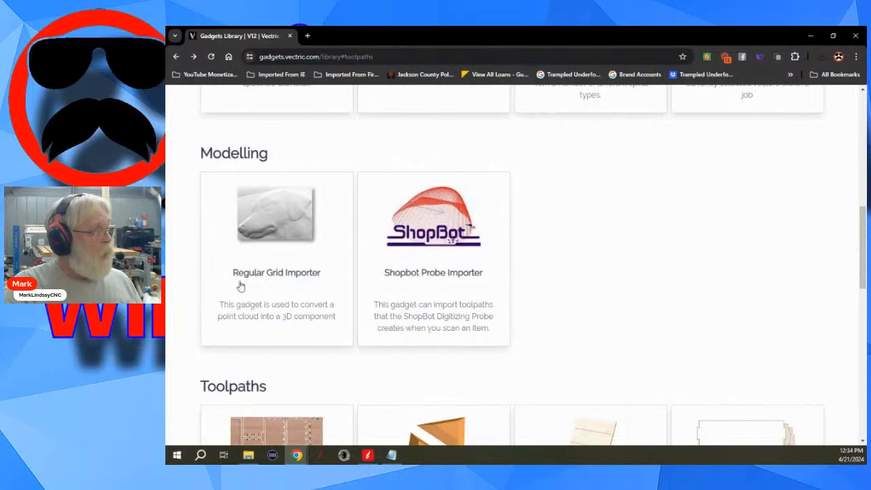
{"action": "scroll", "coordinate": [663, 255], "scroll_direction": "down", "scroll_amount": 3}
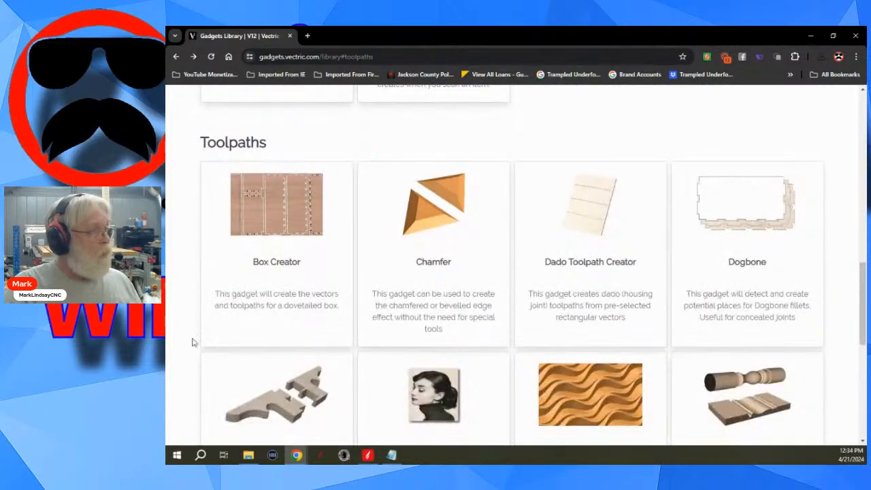
{"action": "scroll", "coordinate": [610, 305], "scroll_direction": "down", "scroll_amount": 1}
{"action": "scroll", "coordinate": [611, 301], "scroll_direction": "down", "scroll_amount": 4}
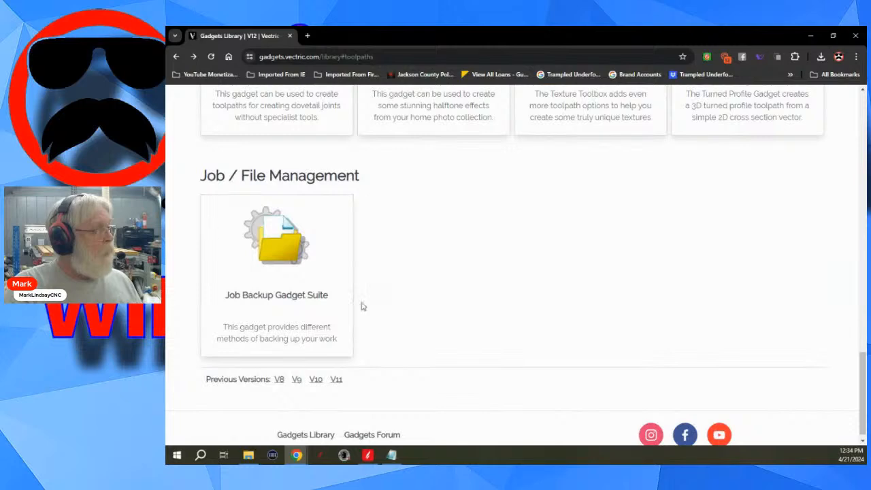
{"action": "scroll", "coordinate": [763, 268], "scroll_direction": "up", "scroll_amount": 3}
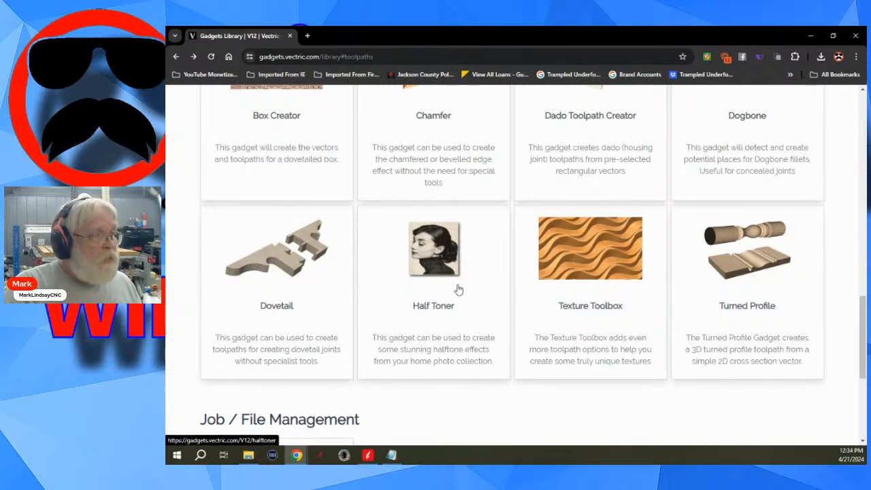
{"action": "scroll", "coordinate": [461, 285], "scroll_direction": "up", "scroll_amount": 1}
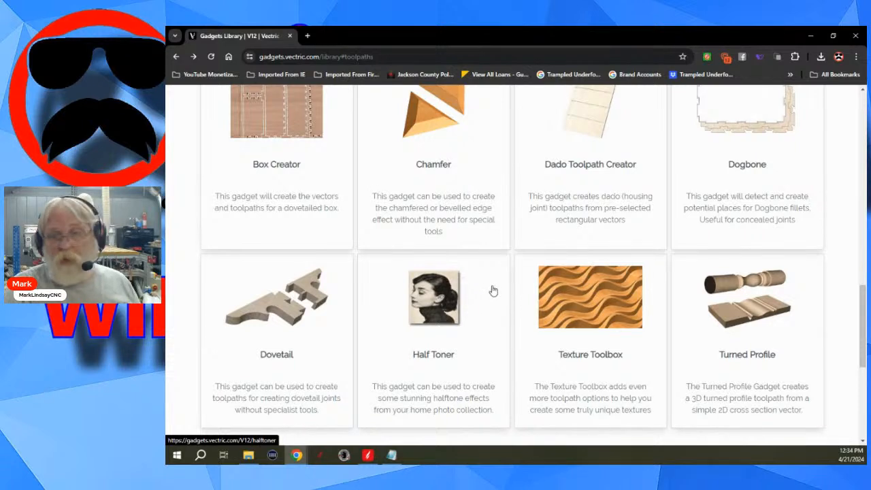
- Return to Aspire, enter node editing on the star in the 3D view, inspect its lower-left tip, and go back to the 2D view
{"action": "scroll", "coordinate": [494, 285], "scroll_direction": "up", "scroll_amount": 1}
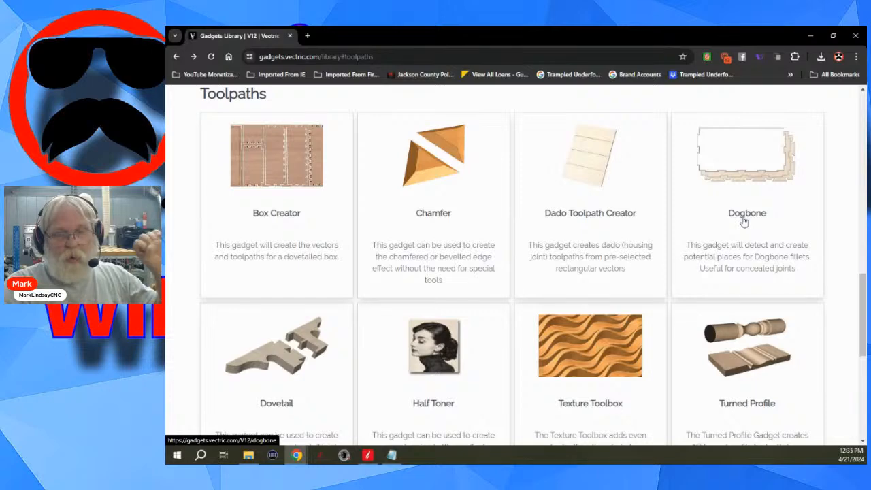
{"action": "left_click", "coordinate": [810, 35]}
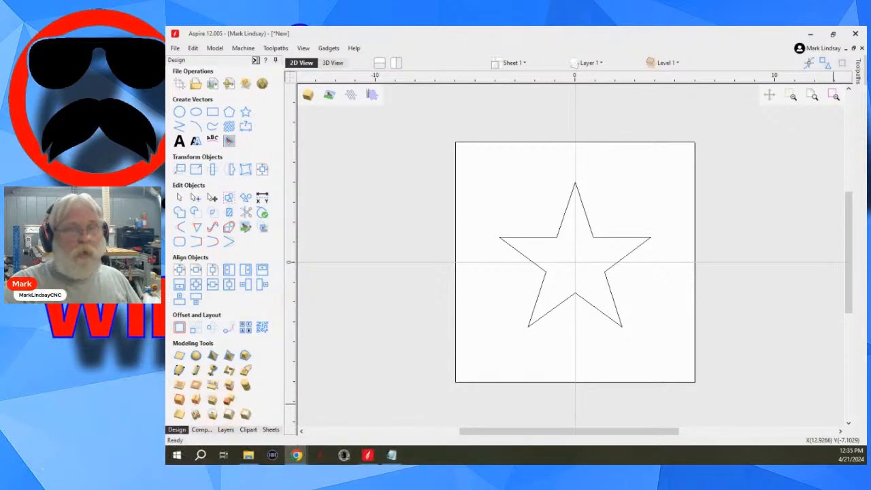
{"action": "left_click", "coordinate": [333, 63]}
{"action": "left_click", "coordinate": [529, 279]}
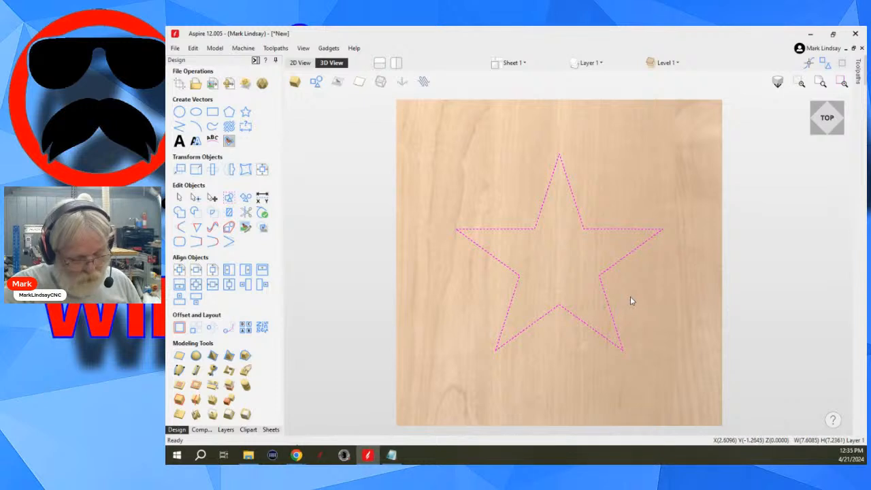
{"action": "key", "text": "n"}
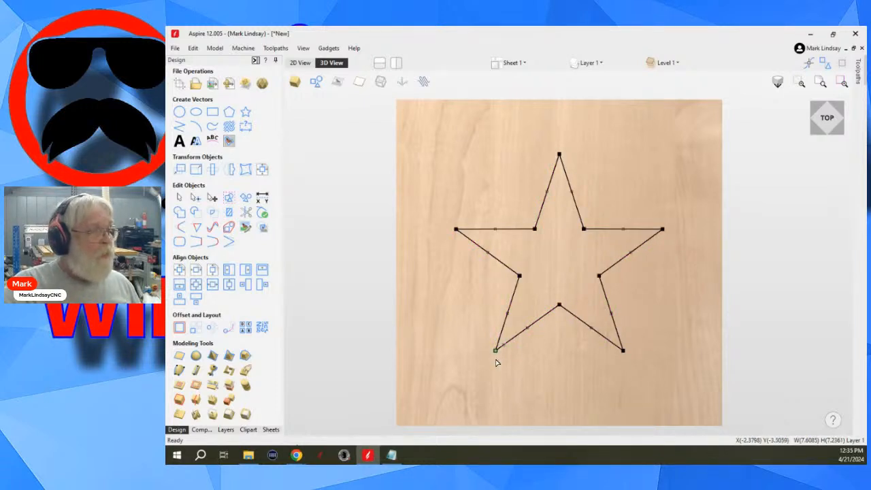
{"action": "scroll", "coordinate": [496, 350], "scroll_direction": "up", "scroll_amount": 5}
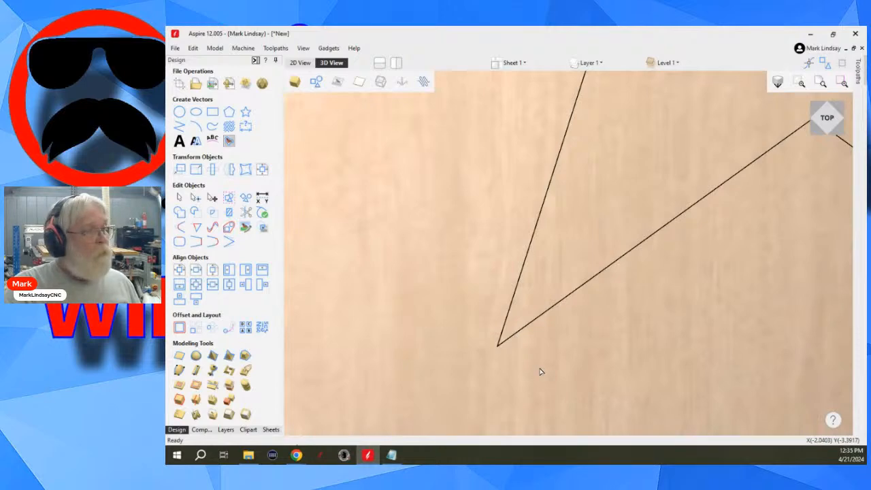
{"action": "mouse_move", "coordinate": [541, 370]}
{"action": "left_mouse_down"}
{"action": "mouse_move", "coordinate": [542, 305]}
{"action": "mouse_move", "coordinate": [540, 356]}
{"action": "left_mouse_up"}
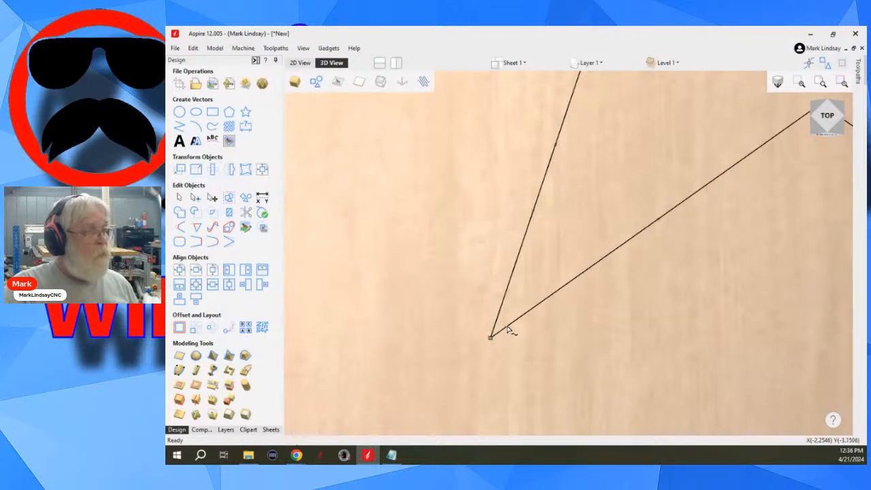
{"action": "scroll", "coordinate": [509, 331], "scroll_direction": "down", "scroll_amount": 5}
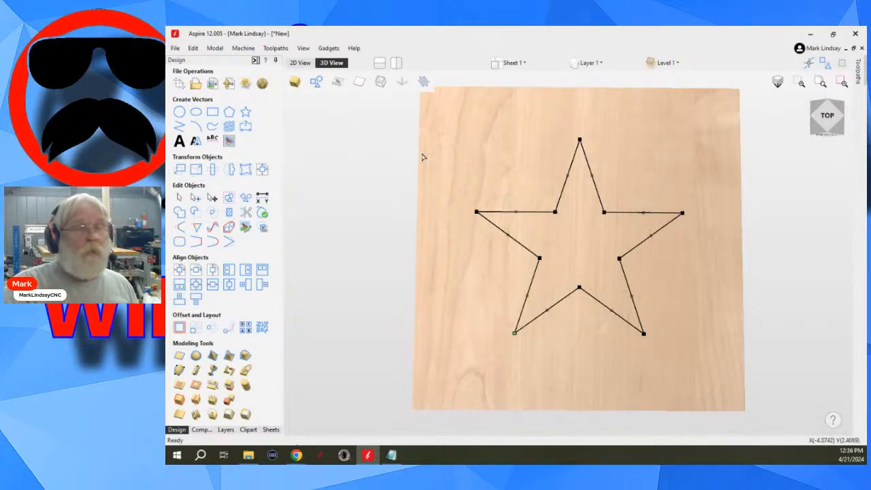
{"action": "left_click", "coordinate": [300, 63]}
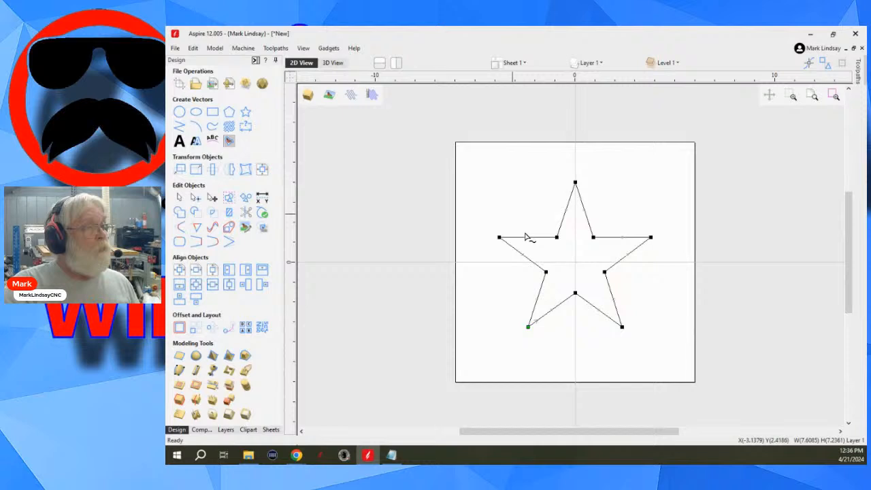
{"action": "left_click", "coordinate": [575, 259]}
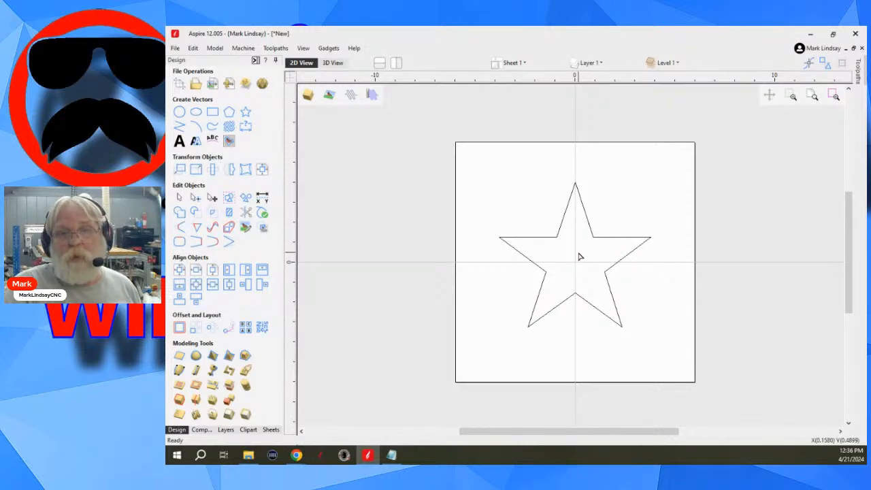
- Try to calculate a VCarve Inlay toolpath for the star with a 0.25 inch pocket depth and a glue gap of 0
{"action": "scroll", "coordinate": [577, 269], "scroll_direction": "up", "scroll_amount": 1}
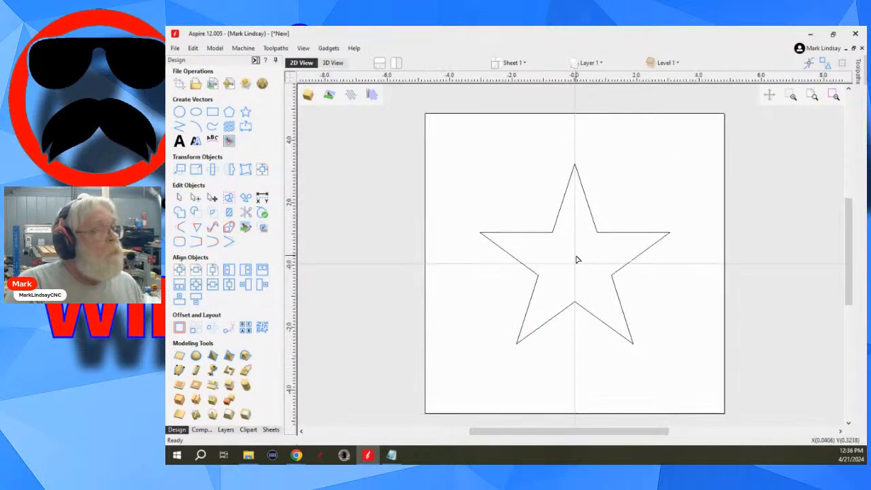
{"action": "scroll", "coordinate": [577, 259], "scroll_direction": "up", "scroll_amount": 2}
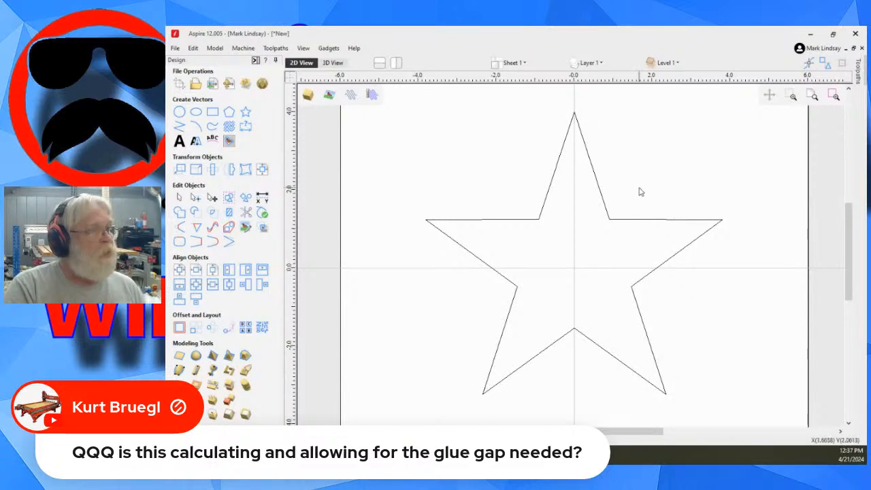
{"action": "key", "text": "ctrl+a"}
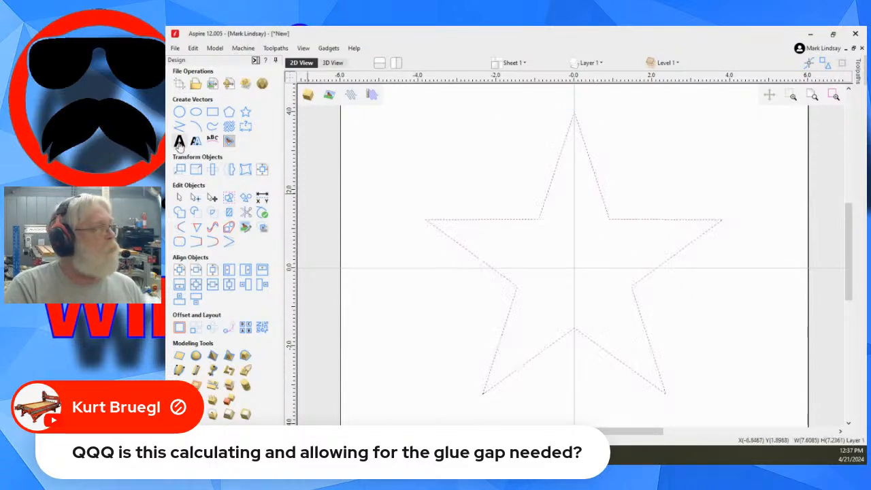
{"action": "left_click", "coordinate": [256, 61]}
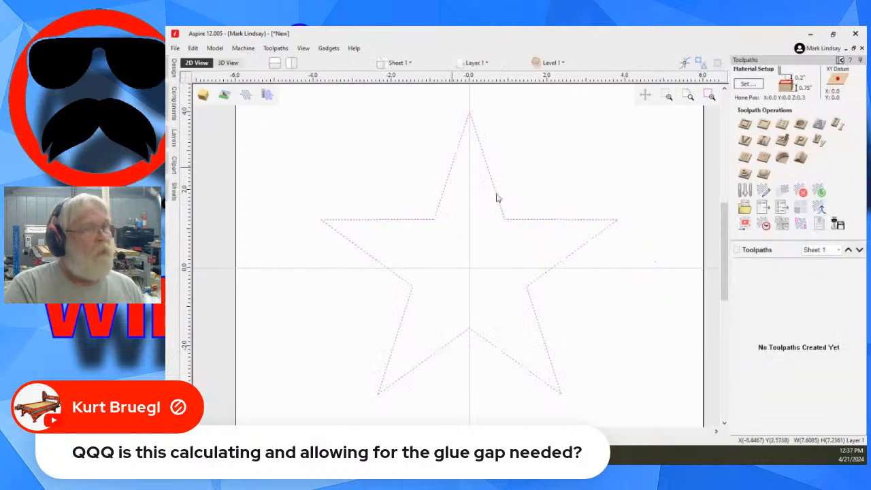
{"action": "left_click", "coordinate": [819, 141]}
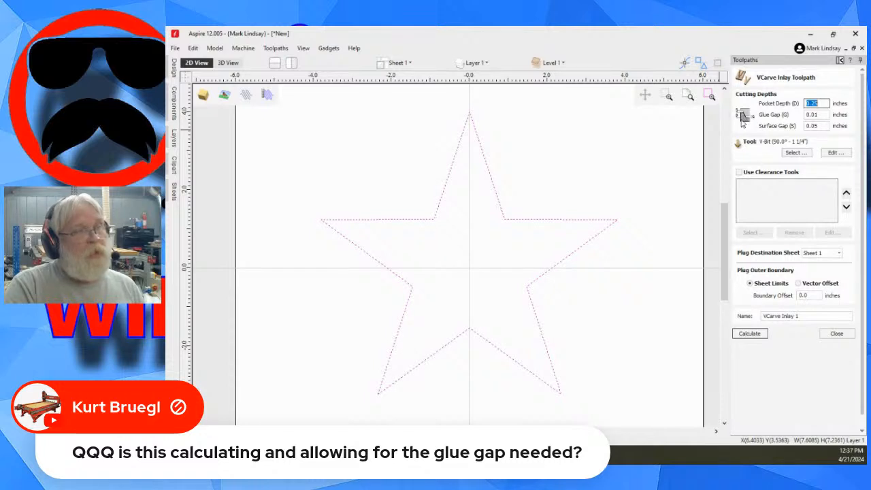
{"action": "double_click", "coordinate": [819, 114]}
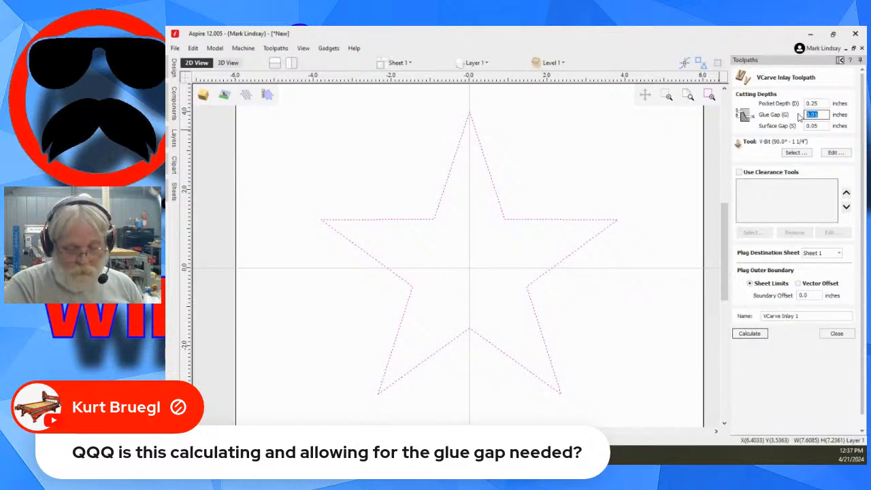
{"action": "type", "text": "0"}
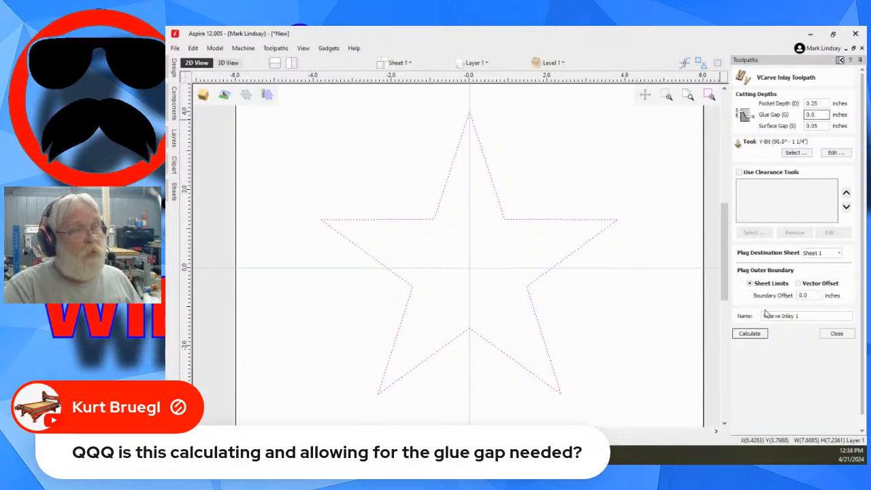
{"action": "left_click", "coordinate": [749, 334]}
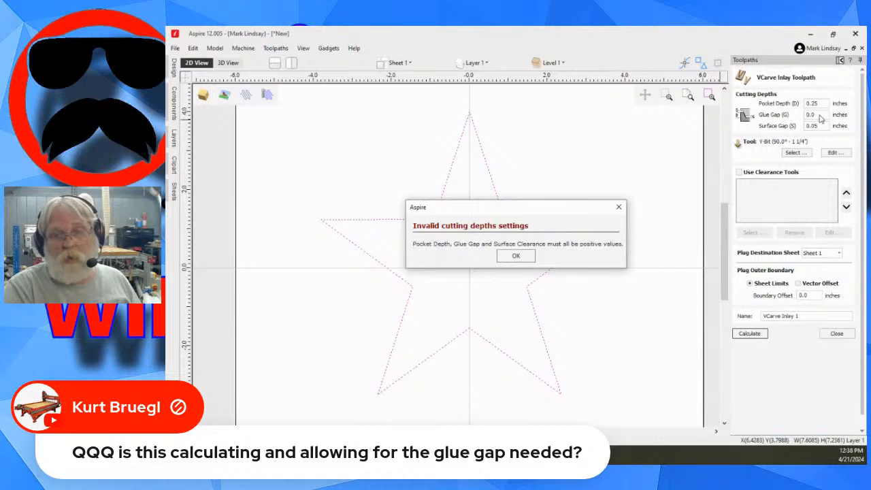
{"action": "left_click", "coordinate": [516, 255]}
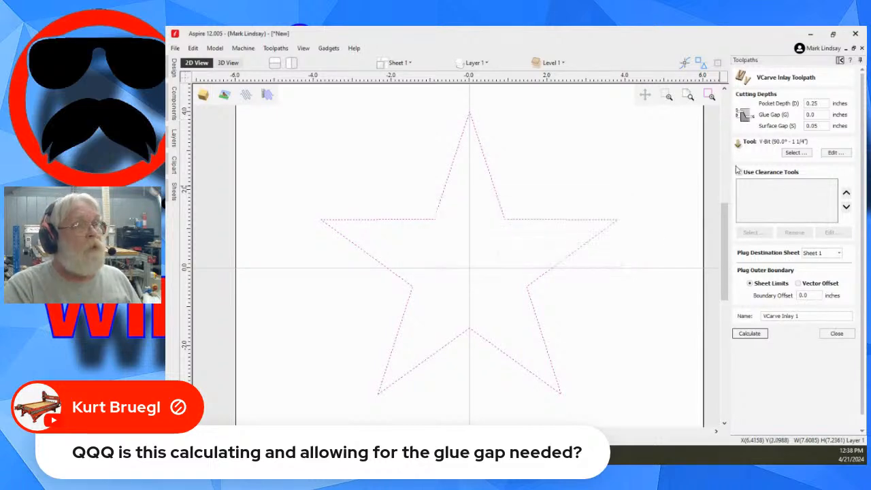
- Set the inlay's glue gap to 0.001 inches and calculate the pocket and plug toolpaths
{"action": "left_click", "coordinate": [818, 115]}
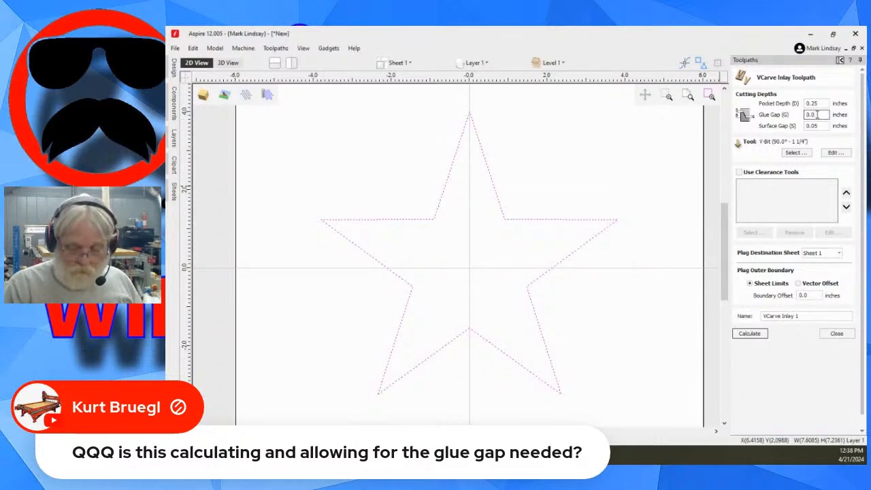
{"action": "type", "text": "01"}
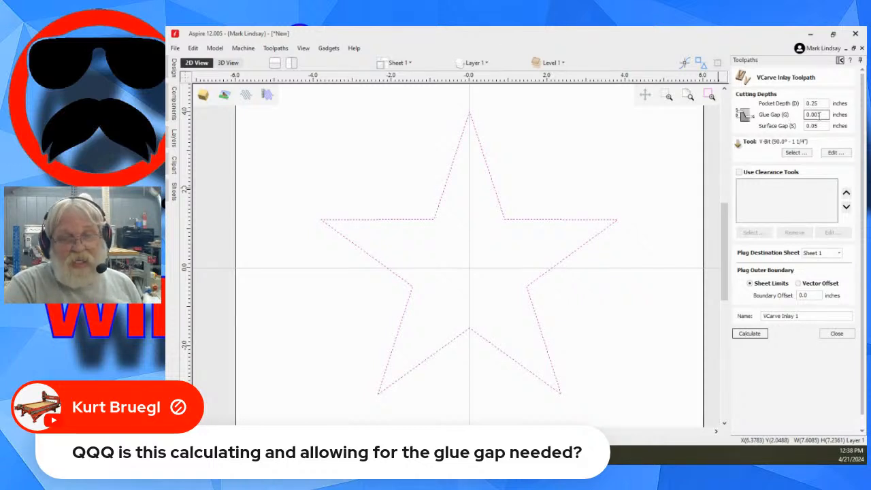
{"action": "left_click", "coordinate": [751, 334]}
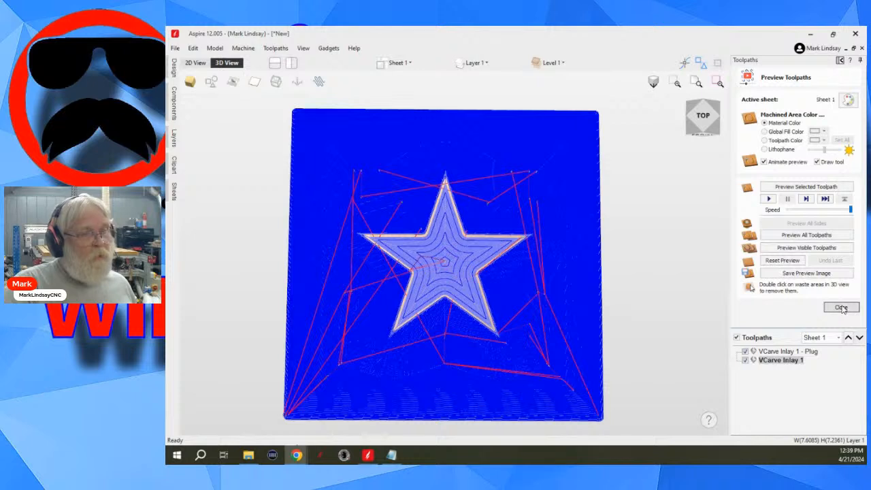
- Delete all the VCarve inlay toolpaths and close the toolpath preview
{"action": "right_click", "coordinate": [765, 352]}
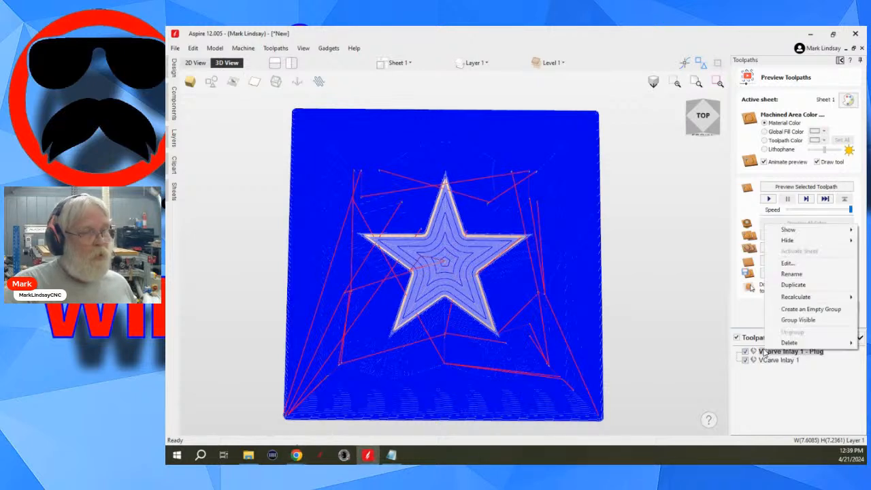
{"action": "mouse_move", "coordinate": [787, 343]}
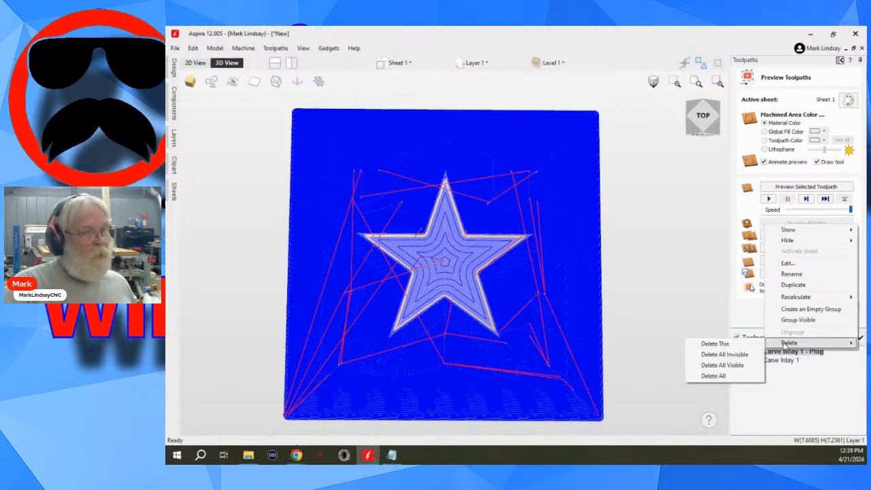
{"action": "left_click", "coordinate": [732, 376]}
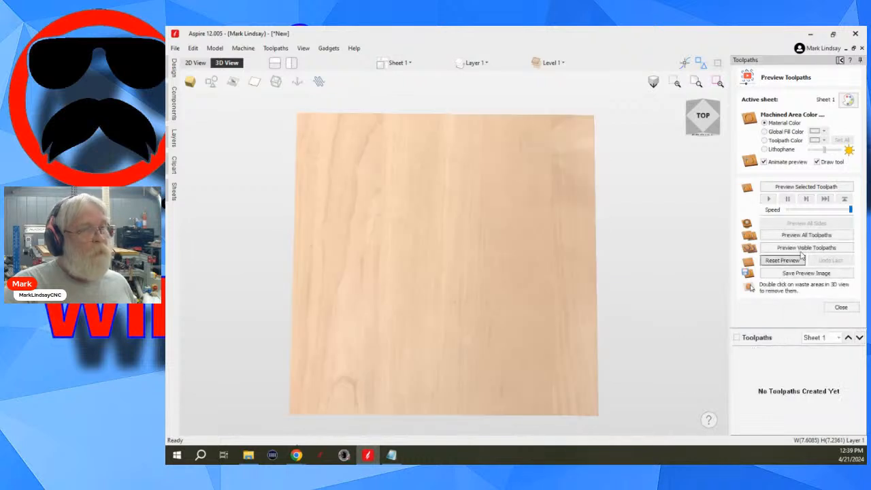
{"action": "left_click", "coordinate": [843, 306]}
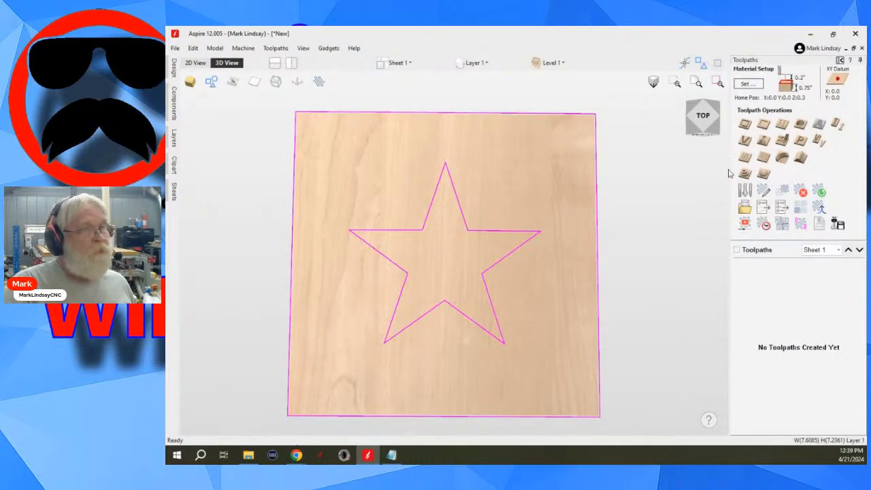
- Review the VCarve Inlay cutting depth settings, close them without calculating, and return to the 2D view of the star
{"action": "left_click", "coordinate": [820, 141]}
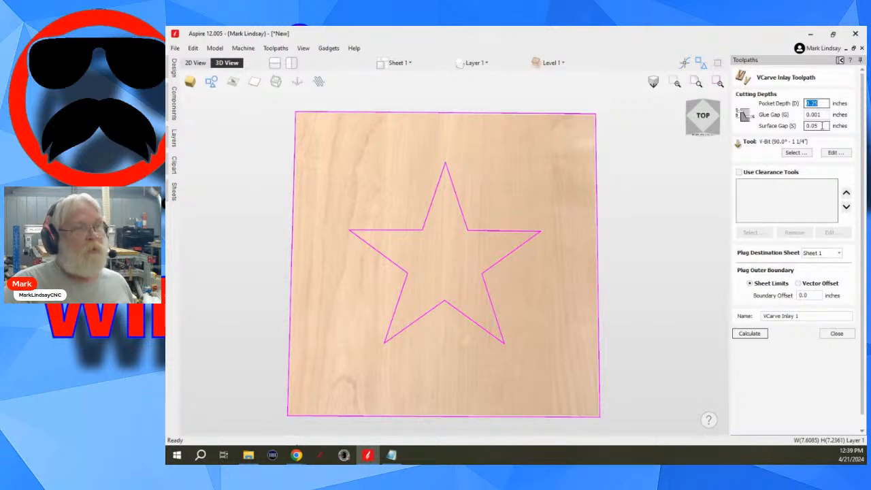
{"action": "left_click", "coordinate": [836, 333]}
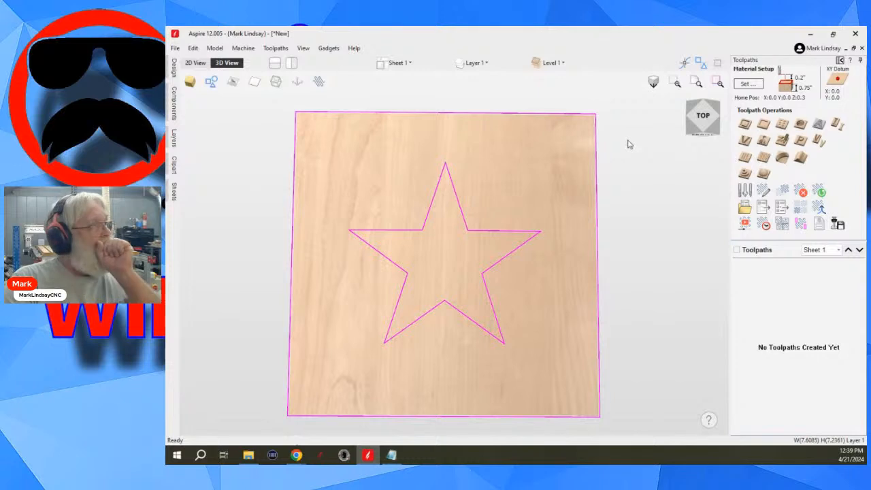
{"action": "left_click", "coordinate": [196, 63]}
{"action": "scroll", "coordinate": [611, 309], "scroll_direction": "down", "scroll_amount": 3}
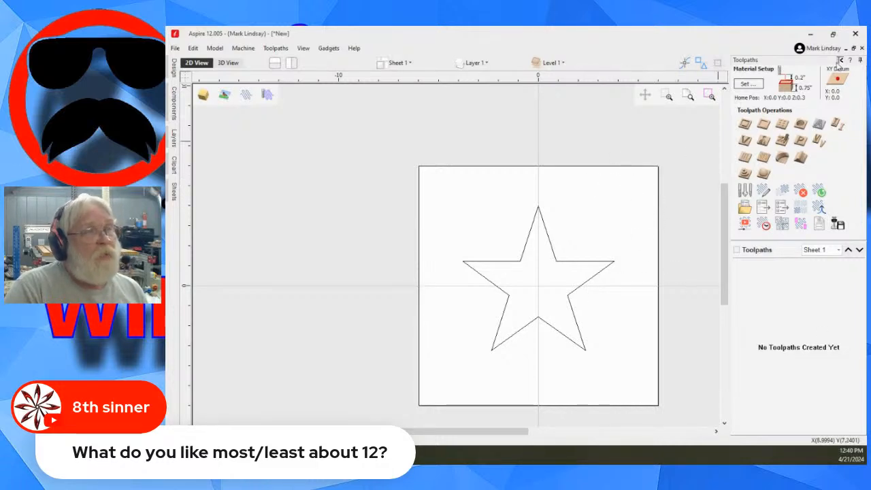
- Switch to the design tools layout, view the star board from an angle in 3D, and restore the top view
{"action": "left_click", "coordinate": [840, 60]}
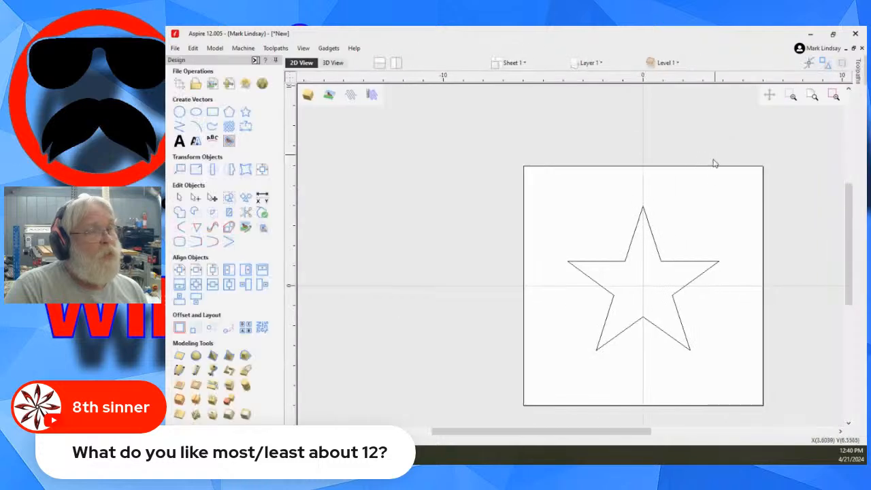
{"action": "left_click", "coordinate": [333, 63]}
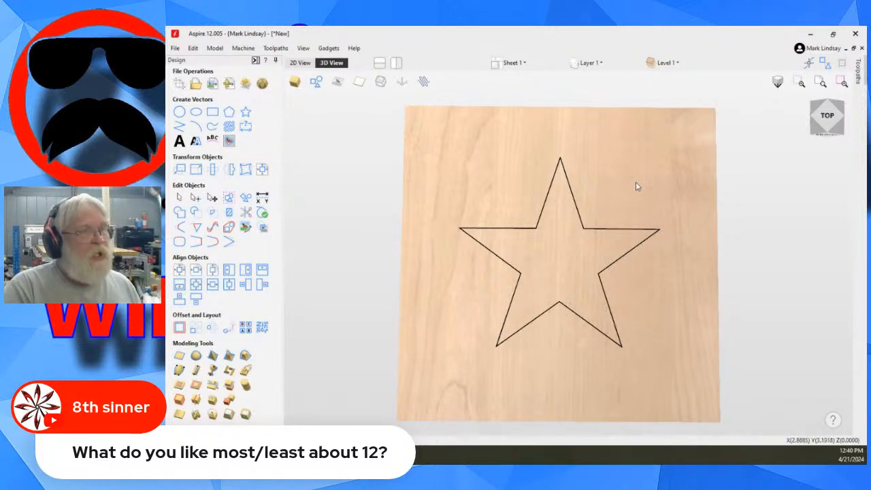
{"action": "left_click_drag", "start_coordinate": [640, 193], "coordinate": [659, 154]}
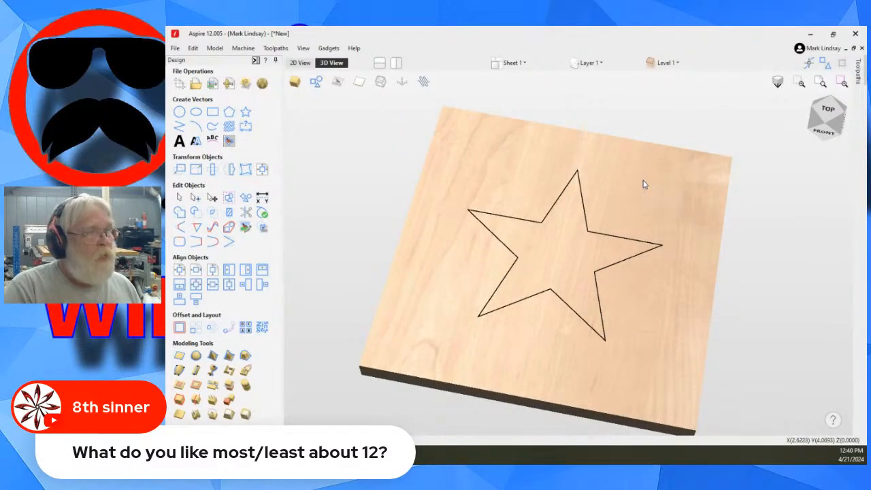
{"action": "left_click_drag", "start_coordinate": [691, 202], "coordinate": [634, 162]}
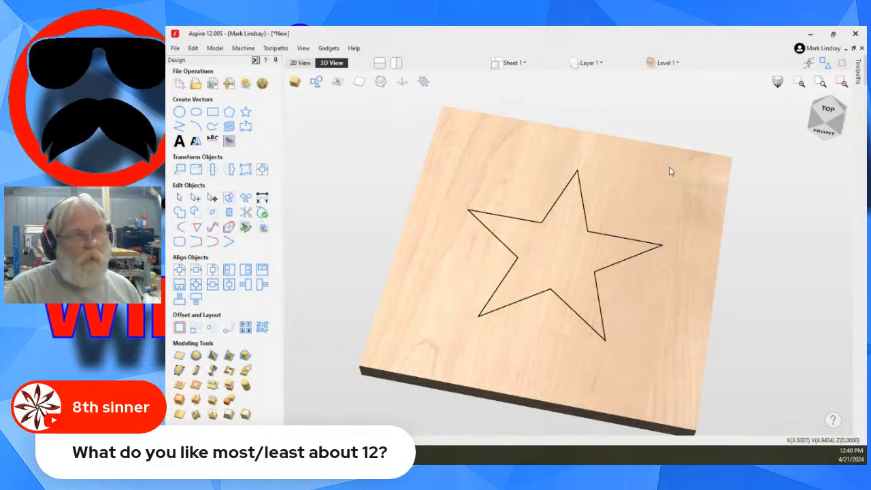
{"action": "left_click", "coordinate": [827, 111]}
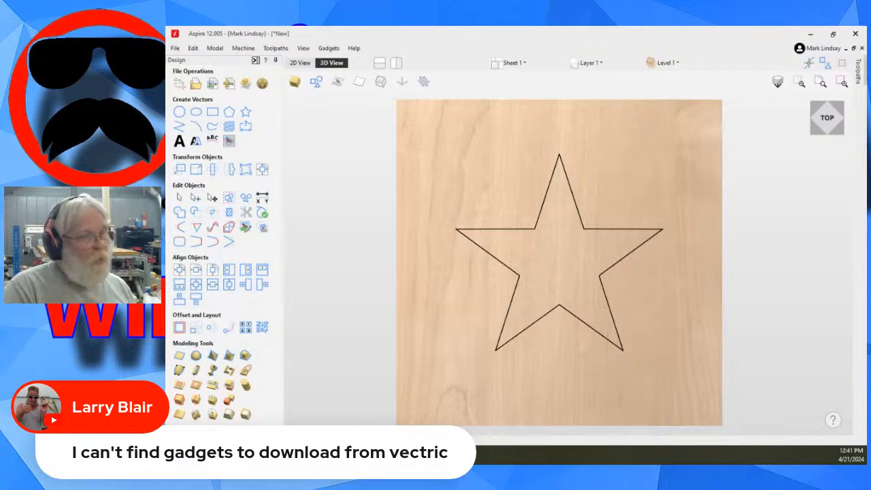
- Switch to Chrome, return to the Google results for "v12 gadgets", open the Vectric Gadgets home page, and highlight its web address
{"action": "mouse_move", "coordinate": [310, 455]}
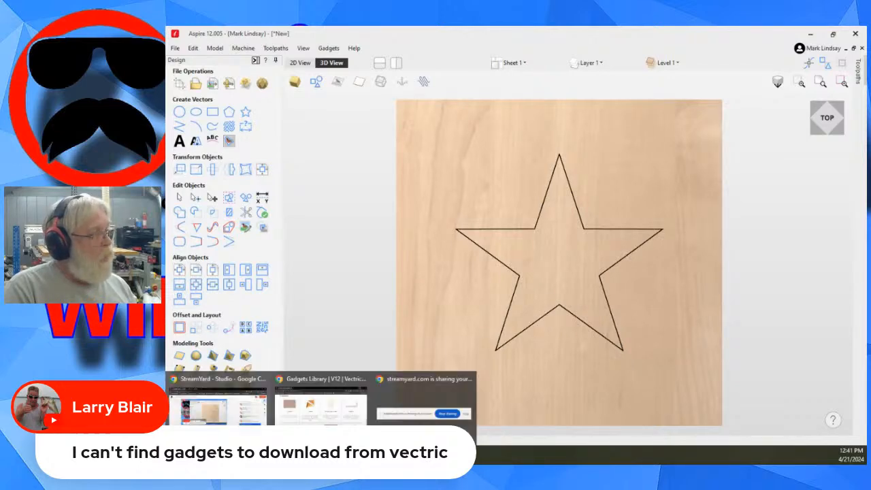
{"action": "left_click", "coordinate": [328, 385]}
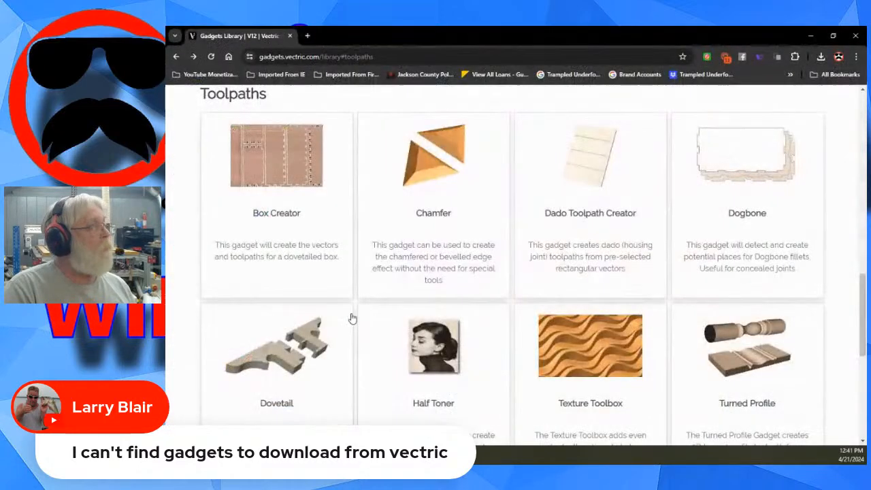
{"action": "right_click", "coordinate": [177, 56]}
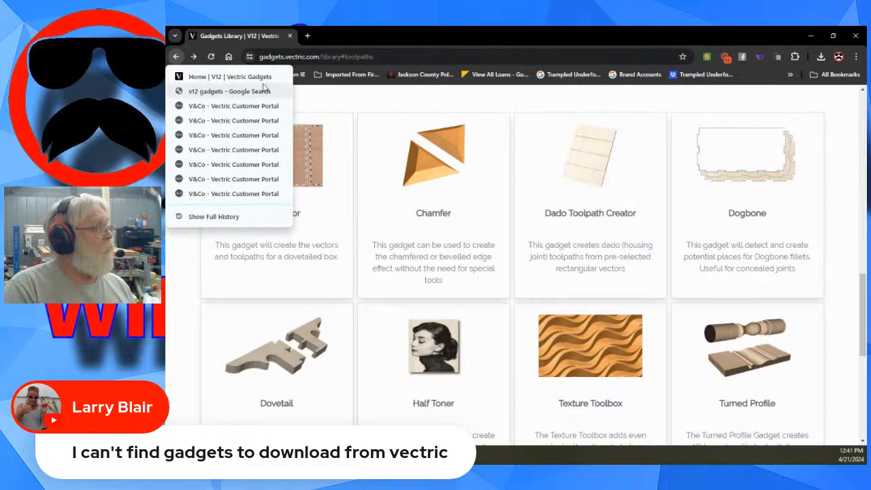
{"action": "left_click", "coordinate": [215, 94]}
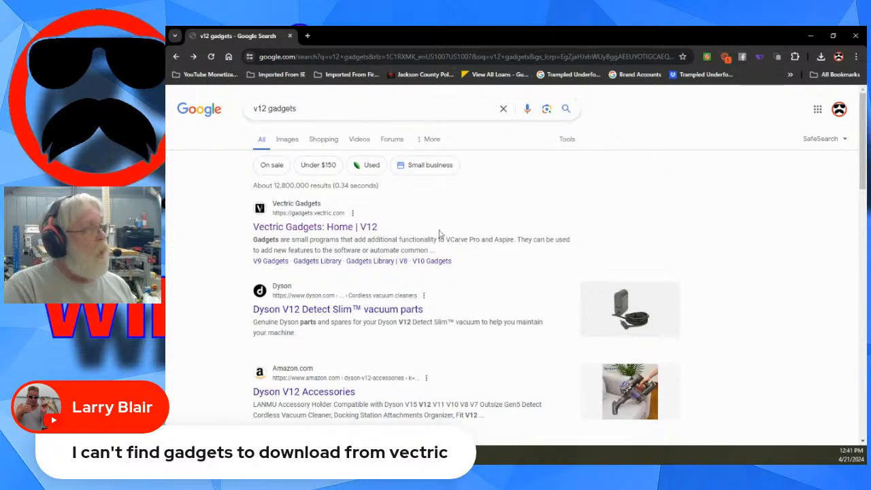
{"action": "left_click", "coordinate": [307, 229]}
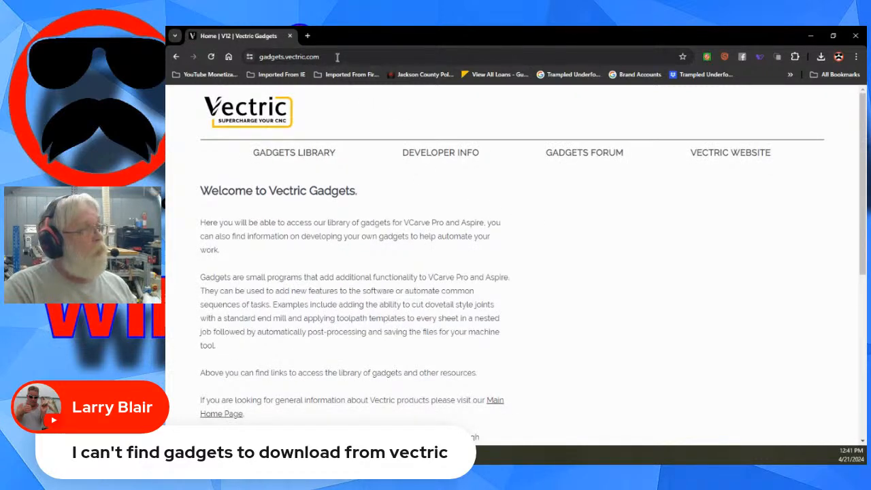
{"action": "left_click_drag", "start_coordinate": [337, 57], "coordinate": [256, 57]}
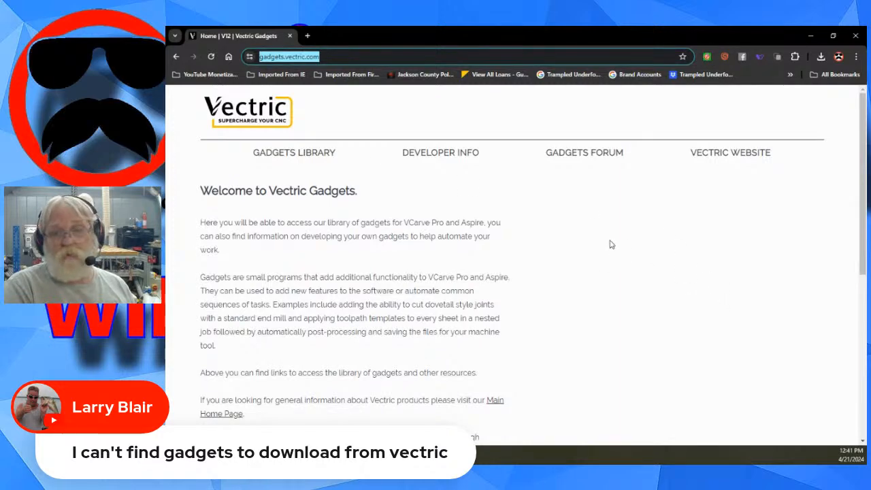
- Open the Modelling category under V12 Gadgets, look through the nearby gadgets in the library, and return to the home page
{"action": "scroll", "coordinate": [555, 239], "scroll_direction": "down", "scroll_amount": 2}
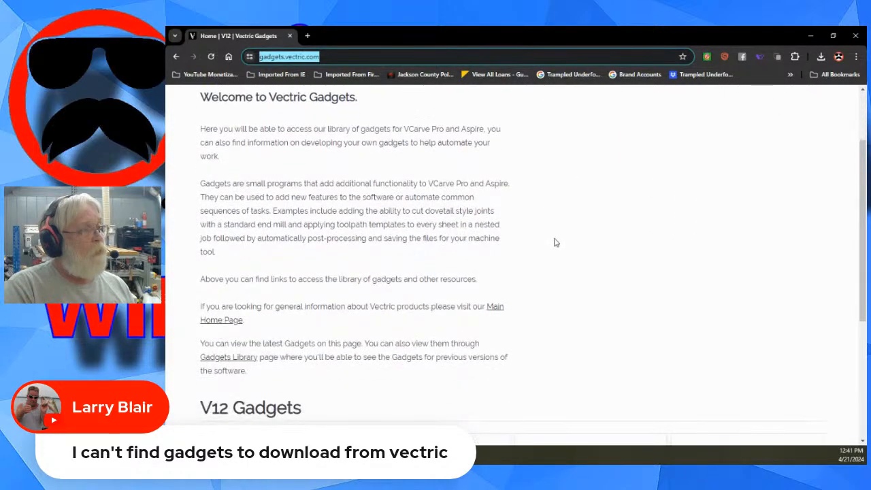
{"action": "scroll", "coordinate": [555, 243], "scroll_direction": "down", "scroll_amount": 3}
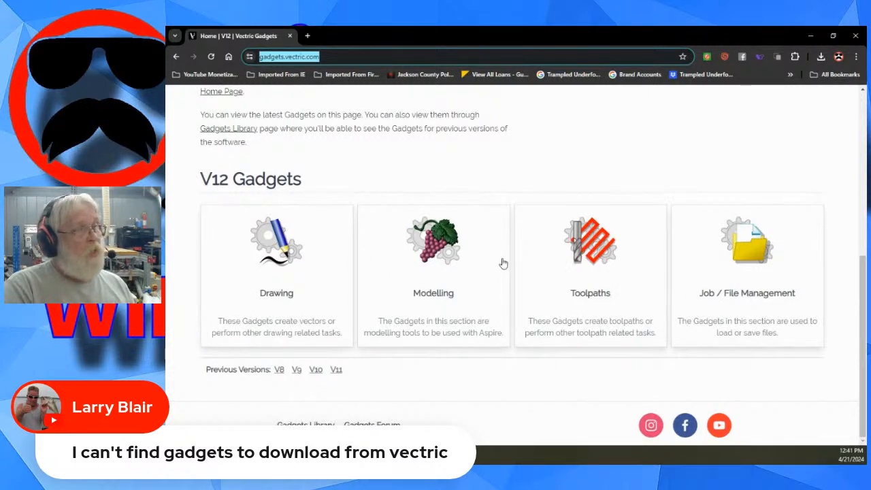
{"action": "left_click", "coordinate": [436, 253]}
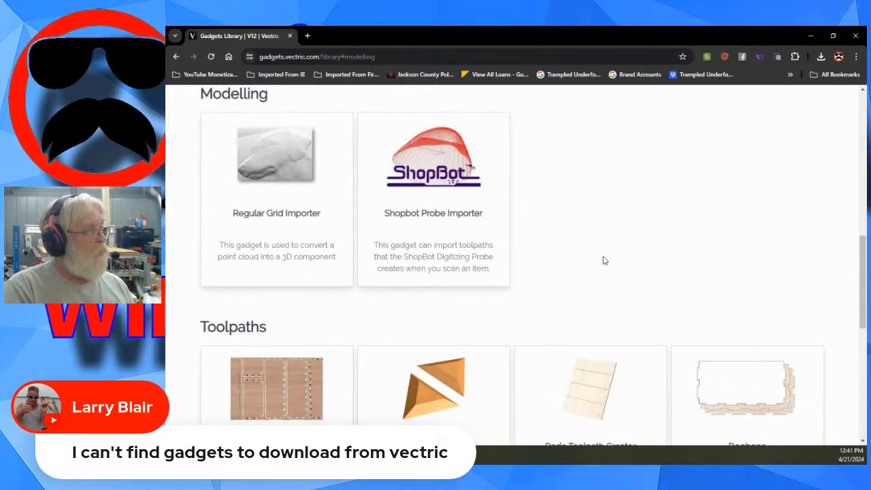
{"action": "scroll", "coordinate": [605, 261], "scroll_direction": "up", "scroll_amount": 3}
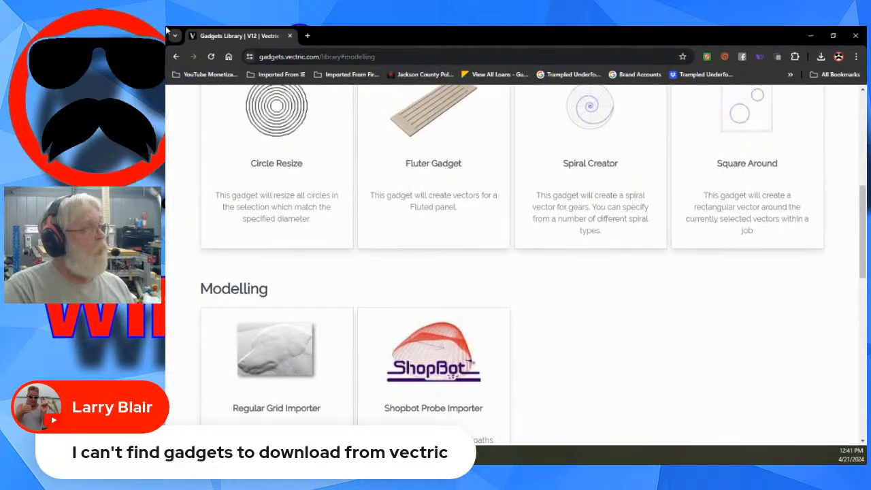
{"action": "left_click", "coordinate": [175, 57]}
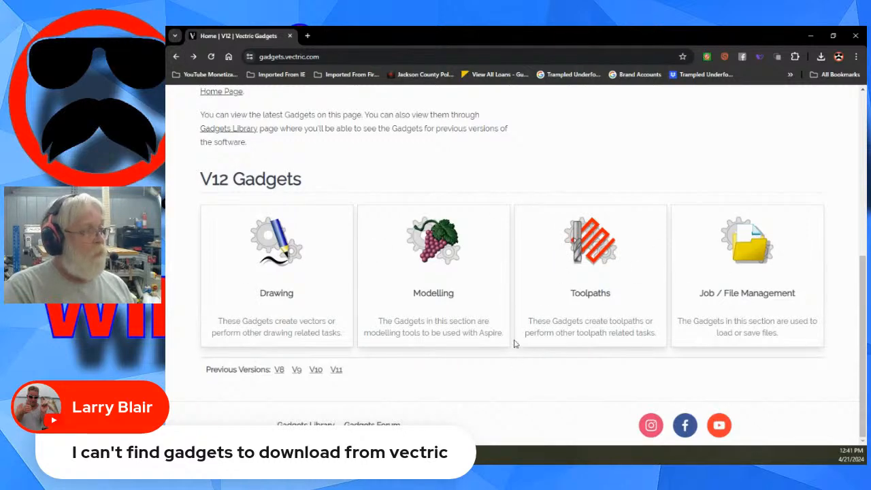
- Review the V12 gadget categories on the home page and minimize the browser to return to Aspire
{"action": "scroll", "coordinate": [525, 325], "scroll_direction": "up", "scroll_amount": 2}
{"action": "scroll", "coordinate": [526, 295], "scroll_direction": "down", "scroll_amount": 1}
{"action": "scroll", "coordinate": [526, 295], "scroll_direction": "down", "scroll_amount": 3}
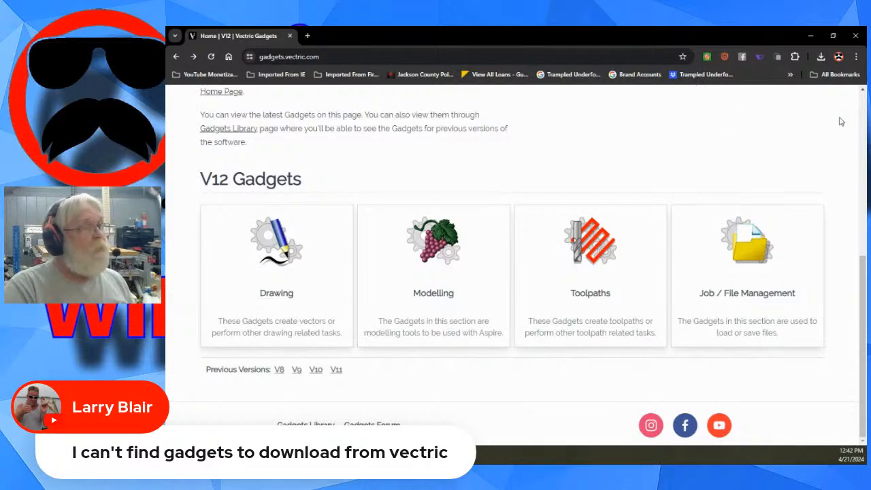
{"action": "left_click", "coordinate": [812, 36]}
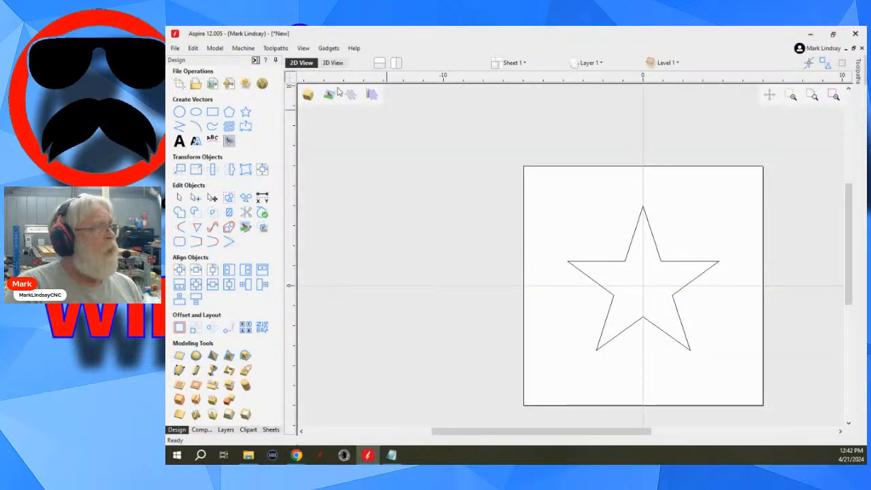
- Show the star in the 2D view and inspect the sheet, layer, and level lists without changing them
{"action": "left_click", "coordinate": [299, 64]}
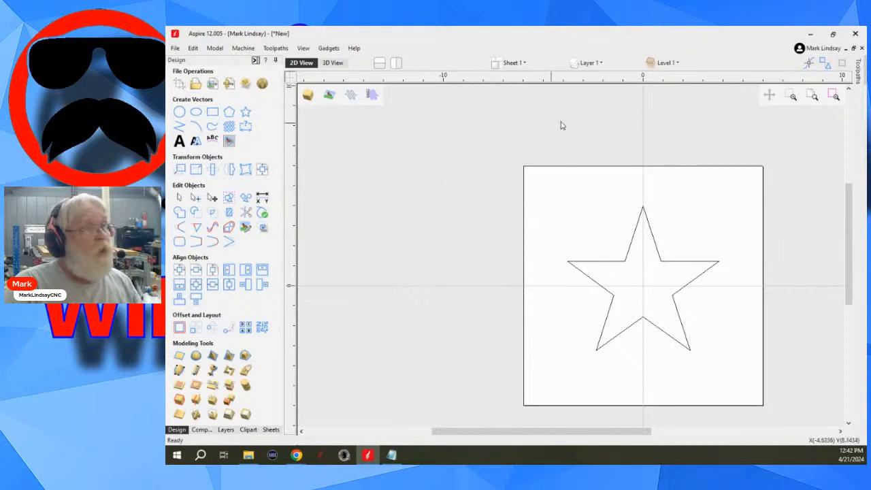
{"action": "left_click", "coordinate": [519, 64]}
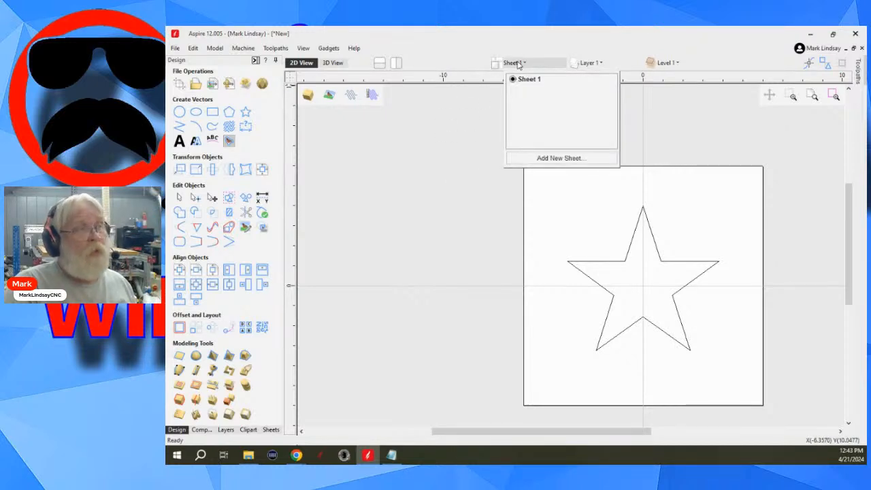
{"action": "left_click", "coordinate": [589, 62]}
{"action": "left_click", "coordinate": [589, 63]}
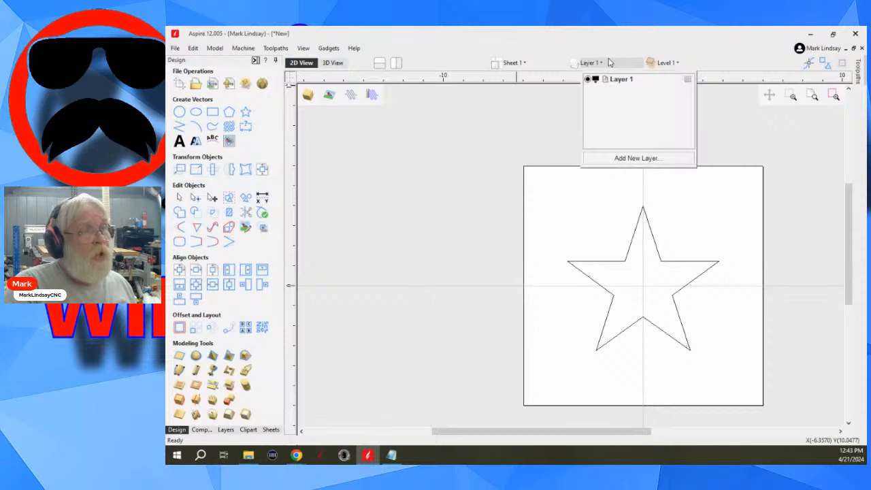
{"action": "left_click", "coordinate": [687, 64]}
{"action": "left_click", "coordinate": [687, 64]}
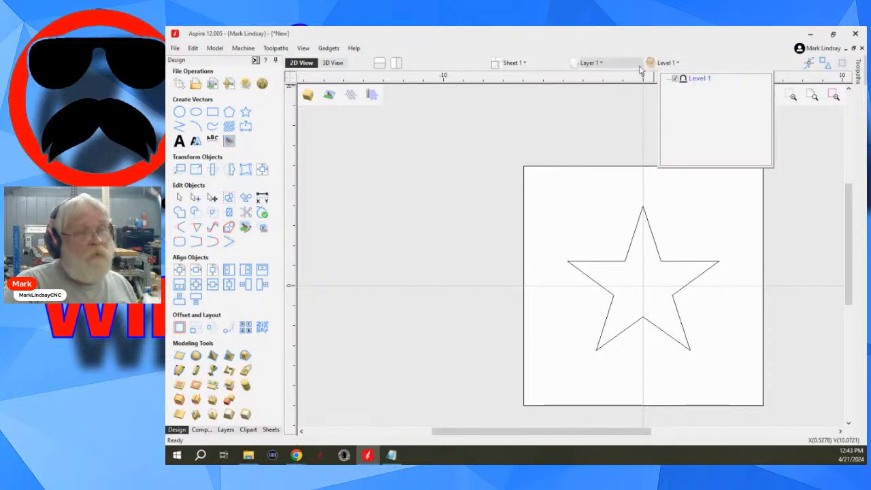
{"action": "left_click", "coordinate": [444, 199]}
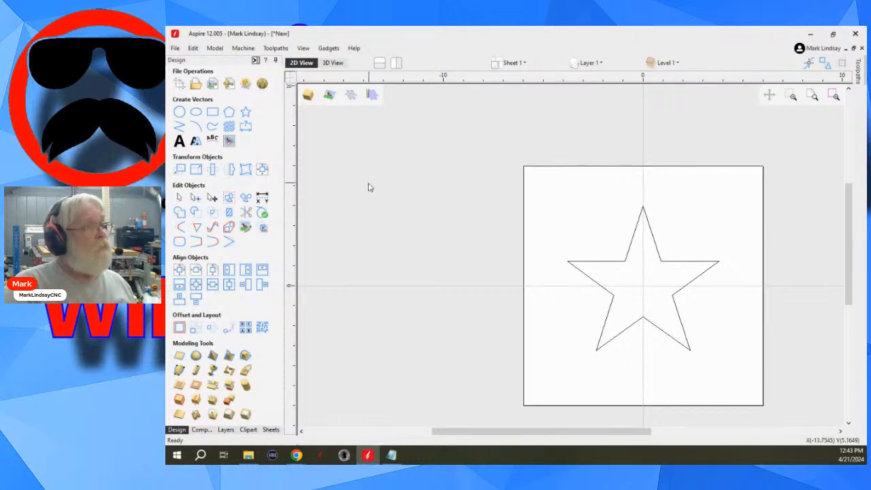
- Draw a wavy open polyline about 9.25 inches wide above the star, bending its span into a curve, and delete the finished polyline
{"action": "scroll", "coordinate": [381, 193], "scroll_direction": "down", "scroll_amount": 1}
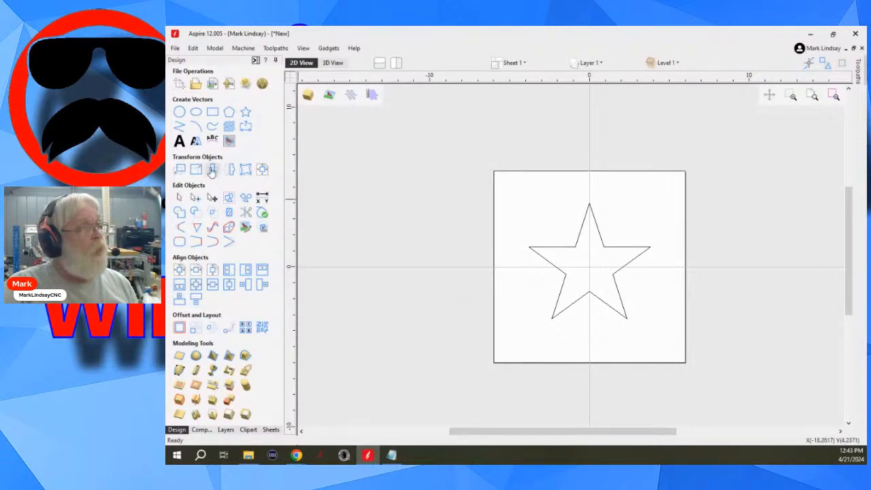
{"action": "left_click", "coordinate": [179, 131]}
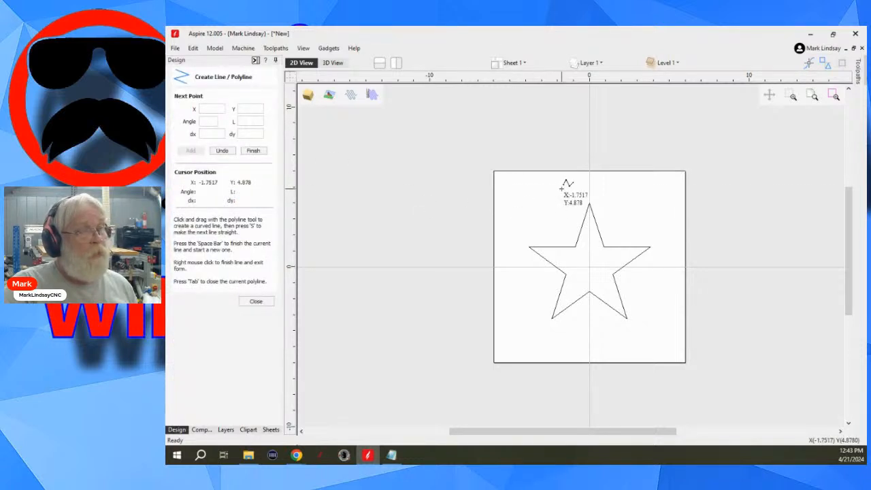
{"action": "left_click", "coordinate": [507, 188]}
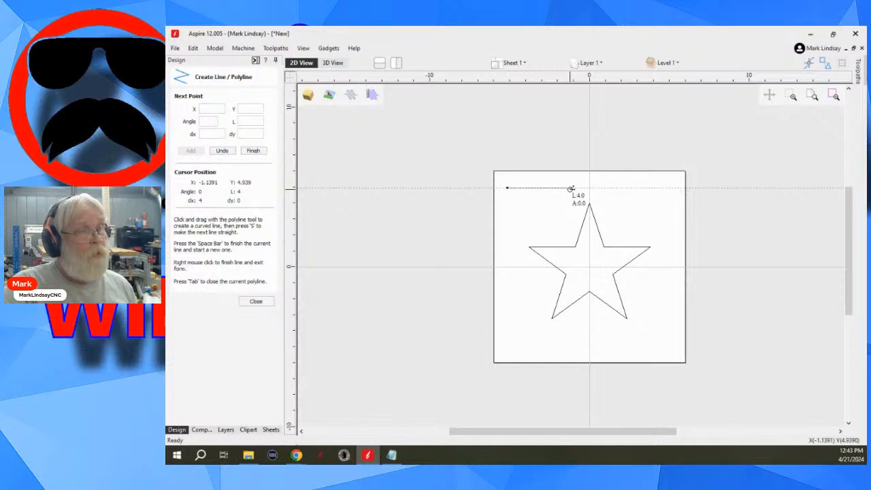
{"action": "left_click", "coordinate": [571, 187]}
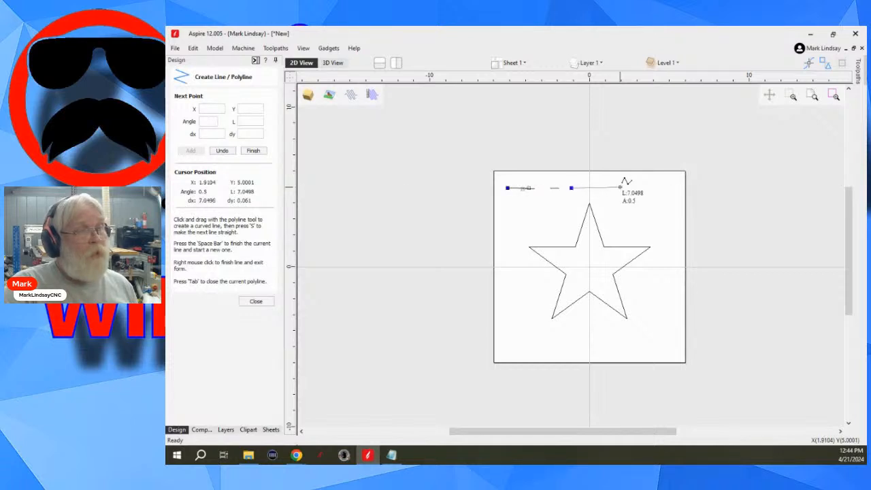
{"action": "left_click_drag", "start_coordinate": [620, 187], "coordinate": [613, 198]}
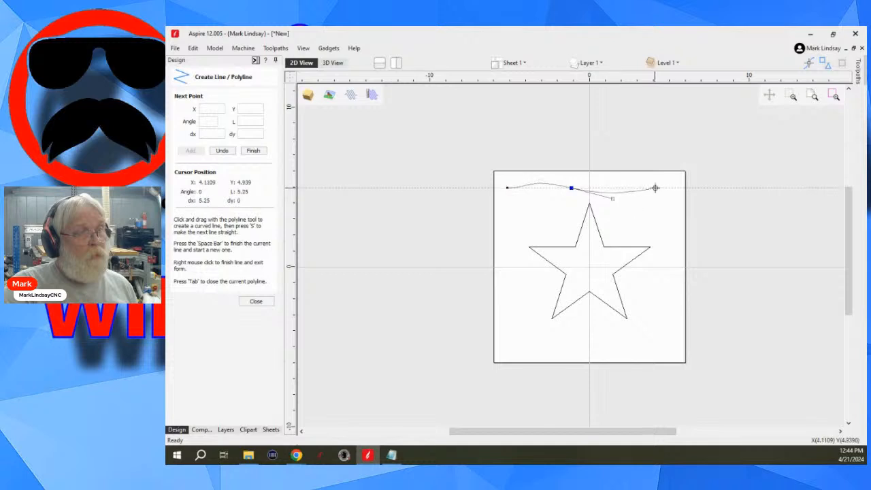
{"action": "left_click", "coordinate": [655, 187]}
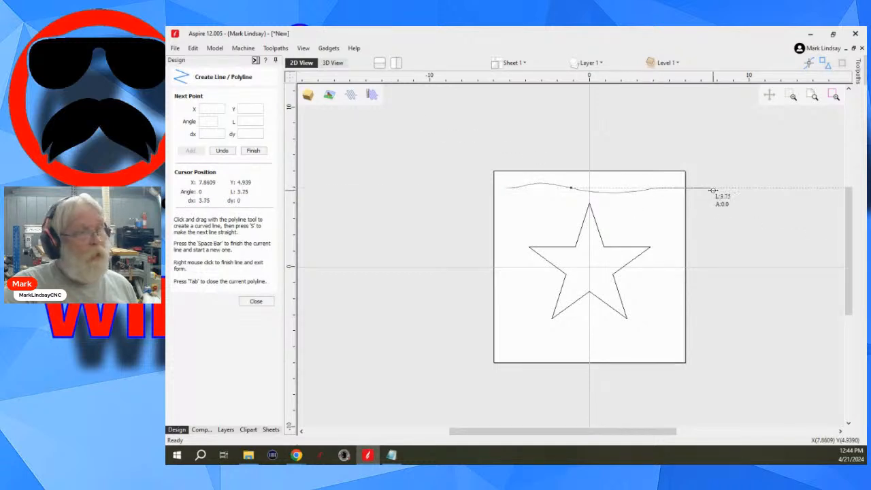
{"action": "key", "text": "space"}
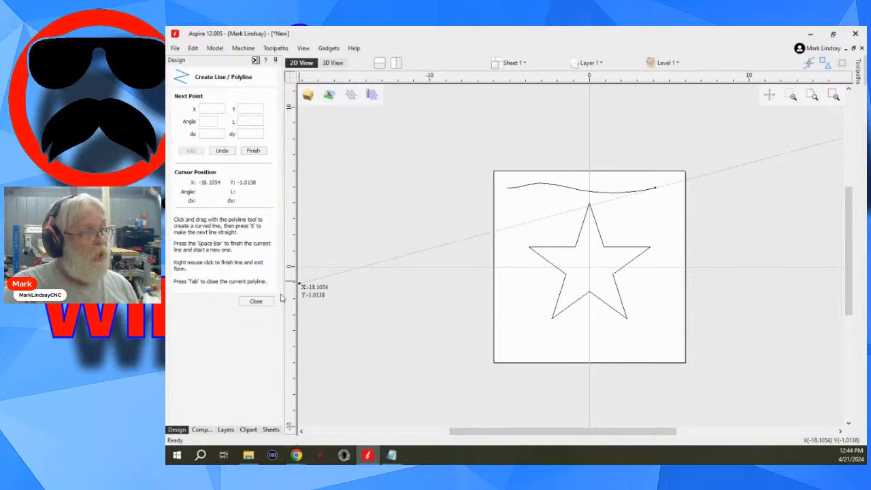
{"action": "left_click", "coordinate": [256, 302]}
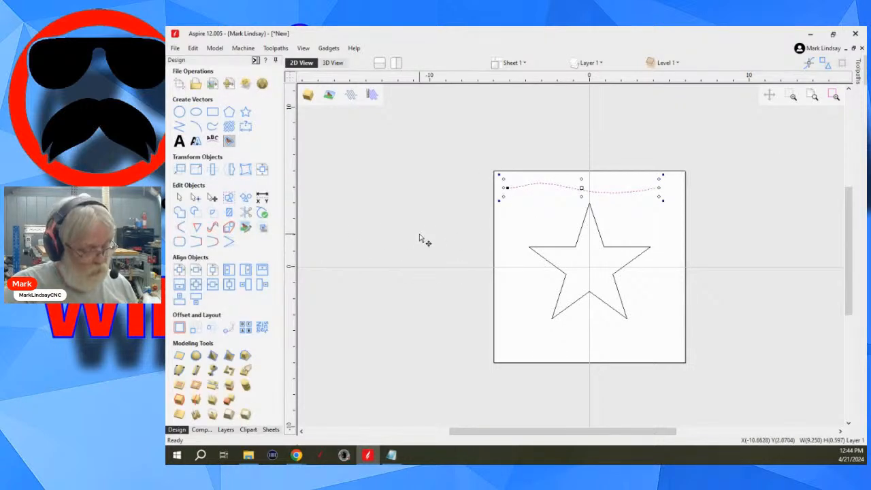
{"action": "key", "text": "Delete"}
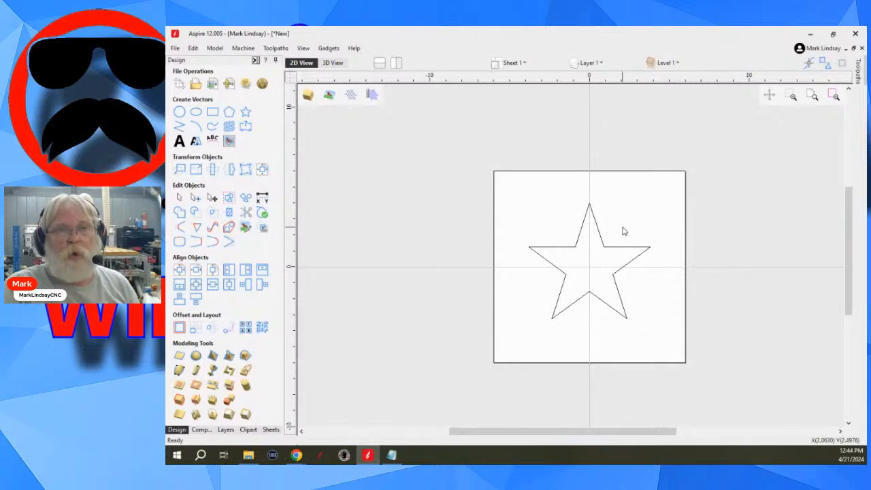
{"action": "scroll", "coordinate": [625, 232], "scroll_direction": "up", "scroll_amount": 5}
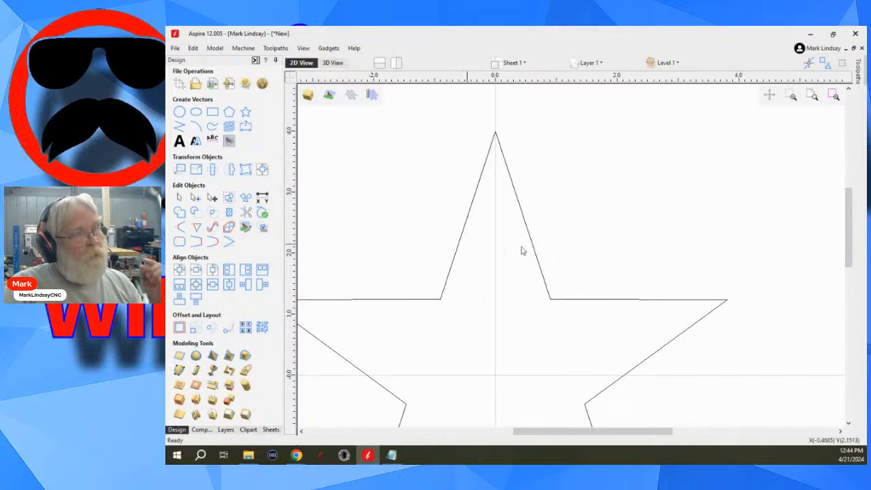
{"action": "scroll", "coordinate": [580, 258], "scroll_direction": "down", "scroll_amount": 3}
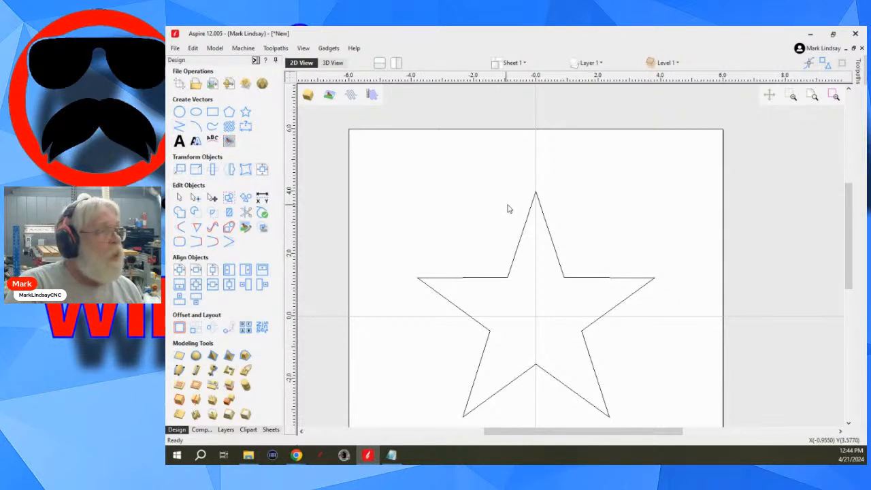
{"action": "scroll", "coordinate": [582, 167], "scroll_direction": "down", "scroll_amount": 2}
{"action": "scroll", "coordinate": [552, 258], "scroll_direction": "up", "scroll_amount": 2}
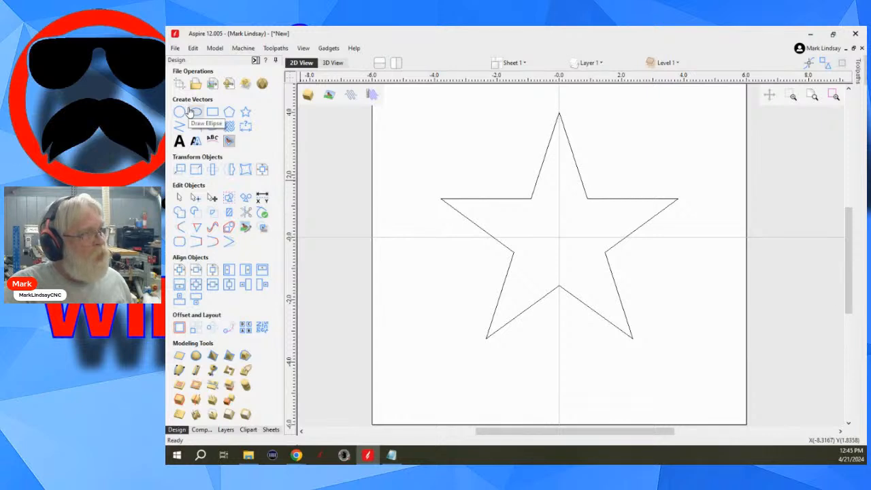
- Select the star, compare the Text in a Box and Text modes of Create Text, and close the tool without adding text
{"action": "left_click_drag", "start_coordinate": [636, 167], "coordinate": [545, 247]}
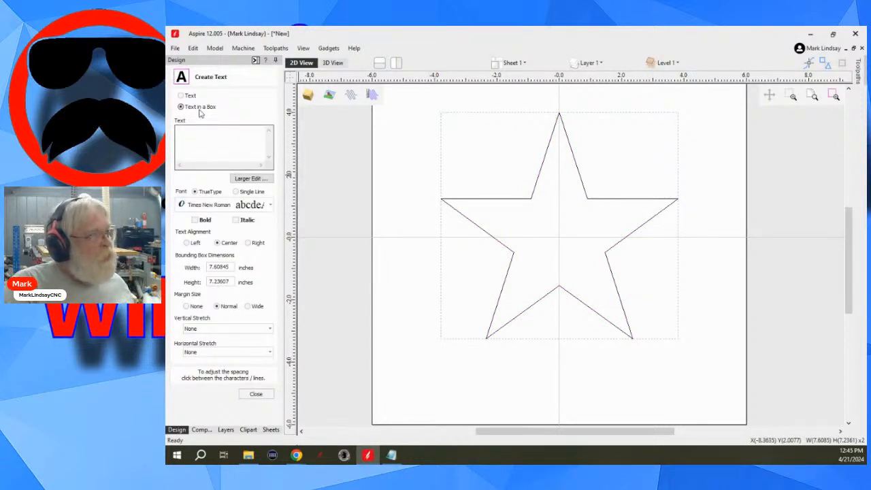
{"action": "left_click", "coordinate": [183, 96]}
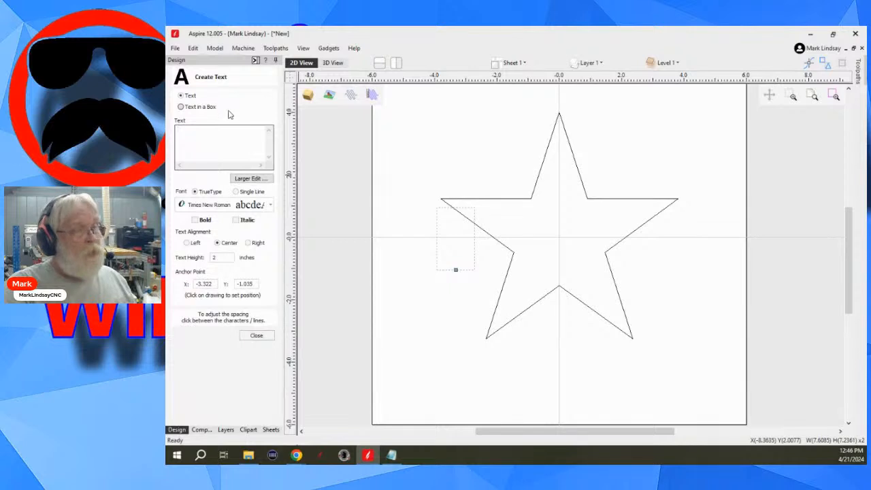
{"action": "left_click", "coordinate": [257, 335]}
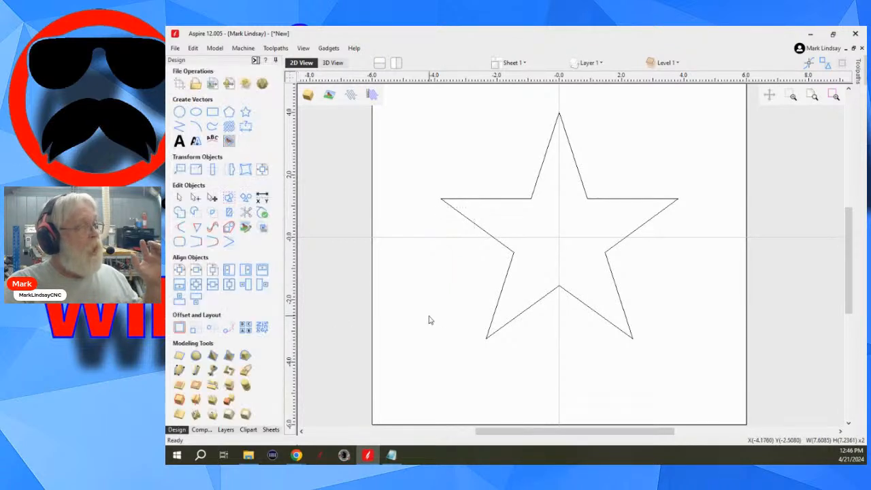
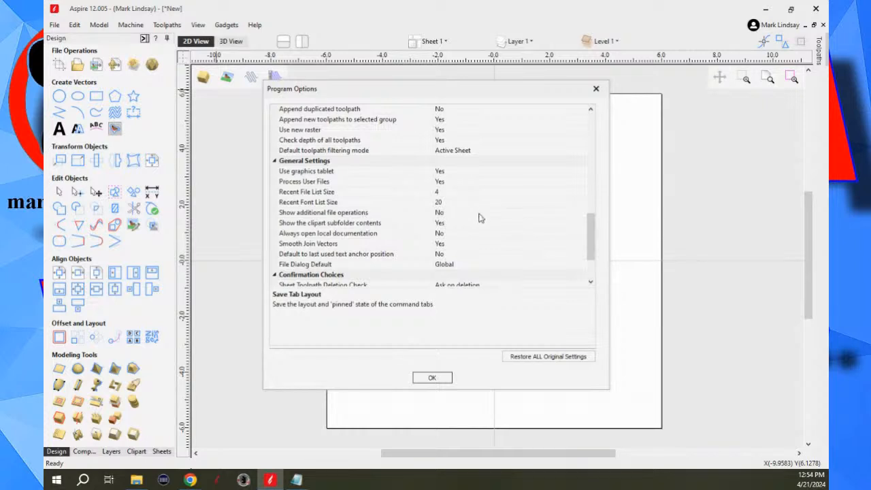
- Set Show additional file operations to Yes in the general program options and apply the change
{"action": "left_click", "coordinate": [480, 214]}
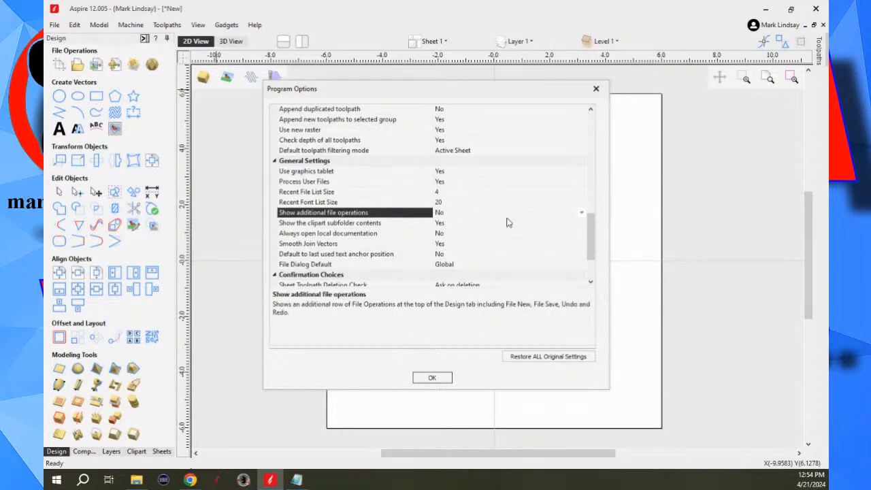
{"action": "left_click", "coordinate": [583, 213]}
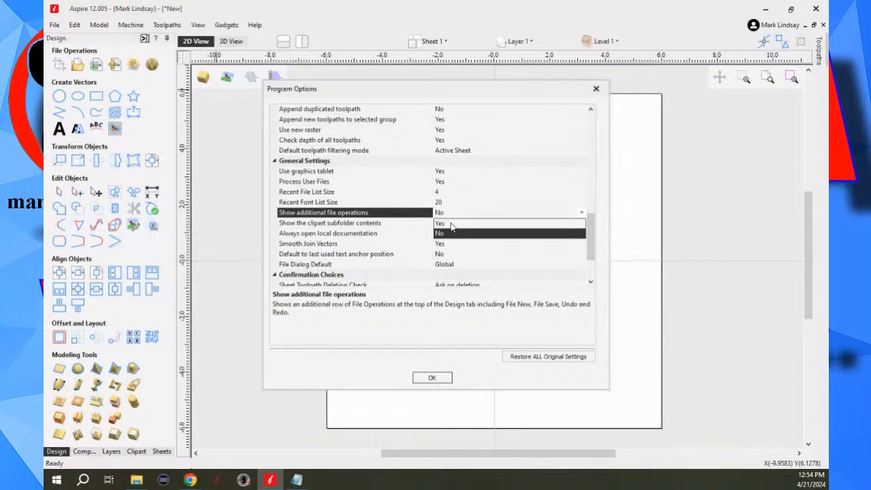
{"action": "left_click", "coordinate": [450, 223]}
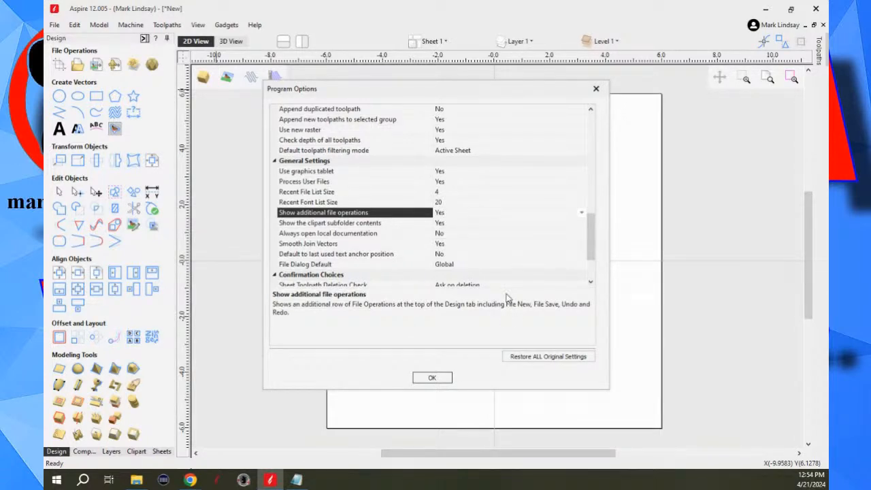
{"action": "left_click", "coordinate": [433, 379]}
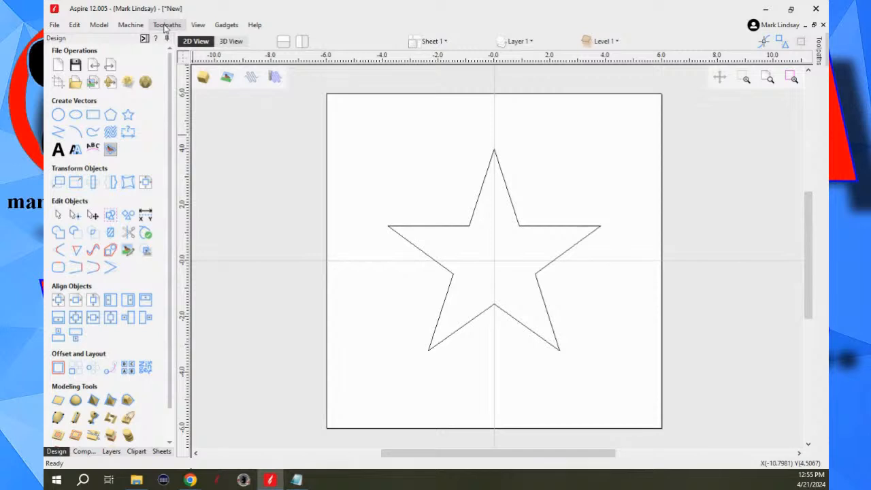
- Reopen the program options, set Show additional file operations back to No, and apply the change
{"action": "left_click", "coordinate": [72, 27]}
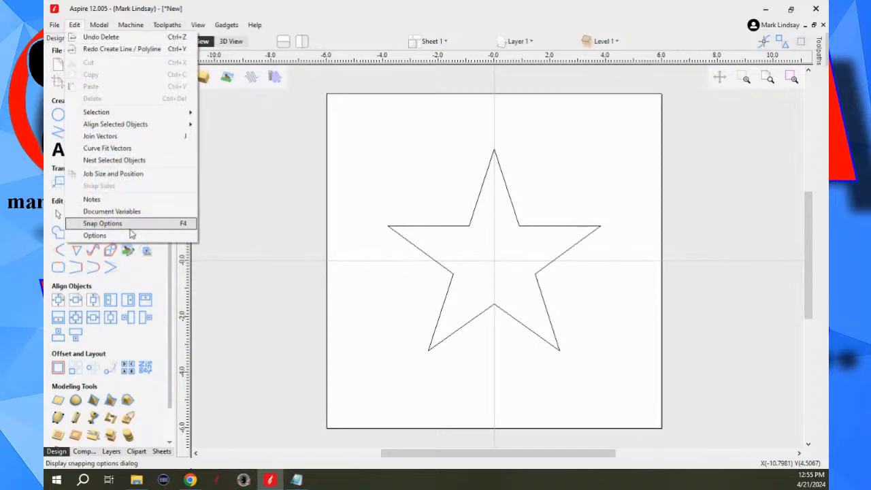
{"action": "left_click", "coordinate": [95, 236]}
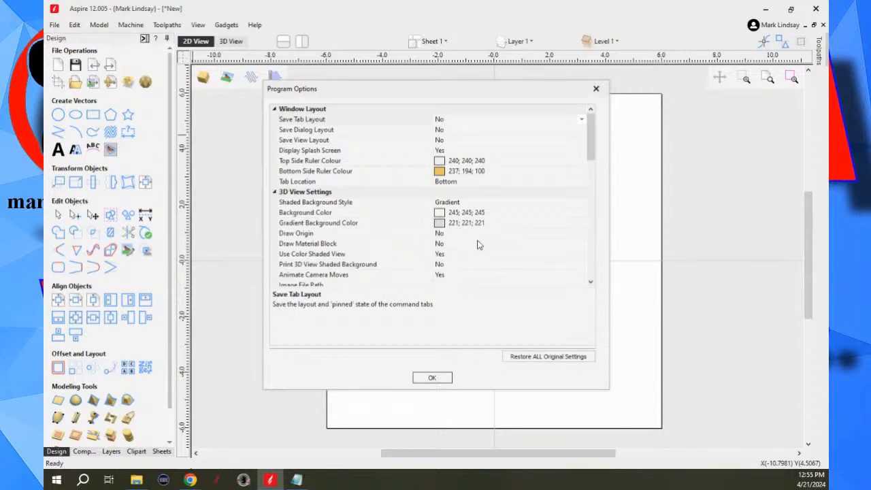
{"action": "left_click_drag", "start_coordinate": [589, 139], "coordinate": [597, 233]}
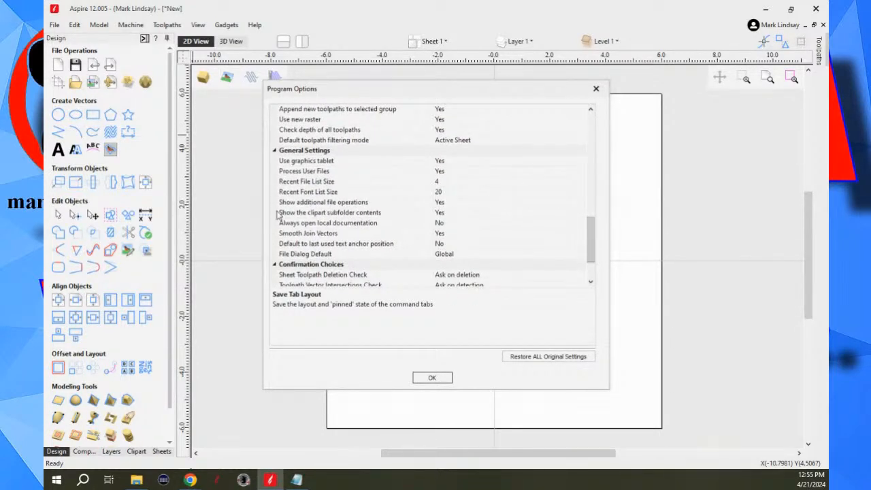
{"action": "left_click", "coordinate": [468, 204]}
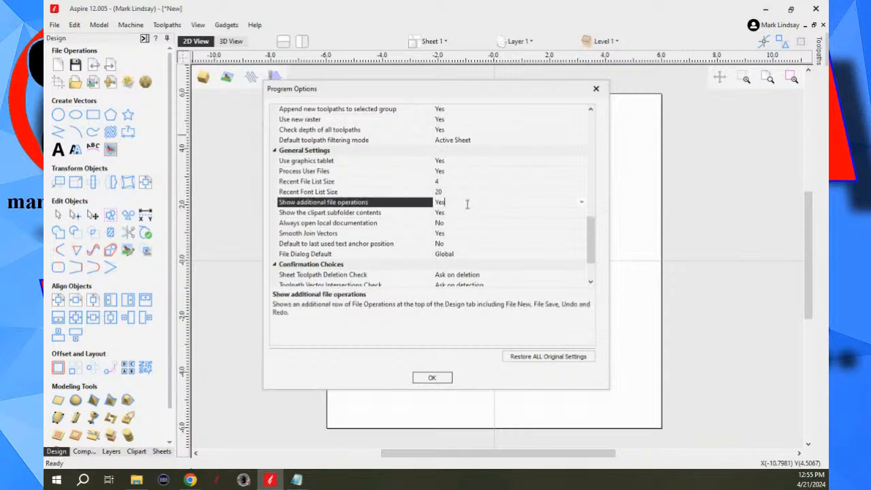
{"action": "left_click", "coordinate": [582, 202]}
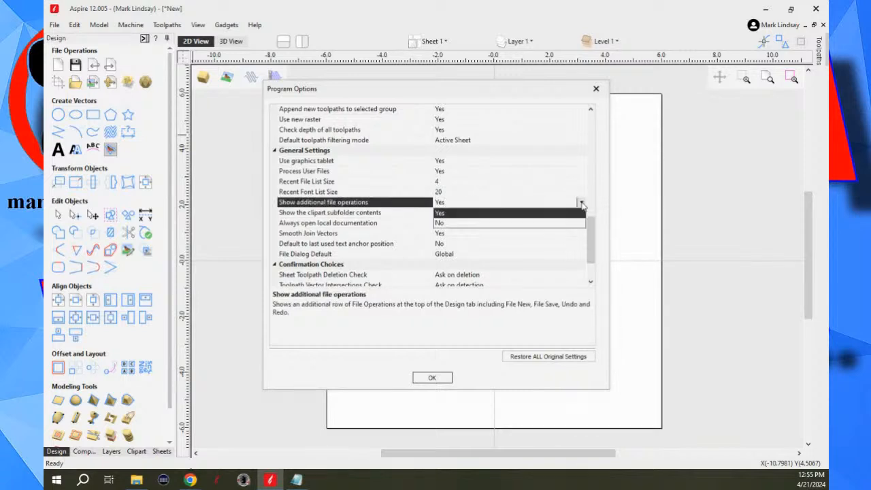
{"action": "left_click", "coordinate": [465, 224]}
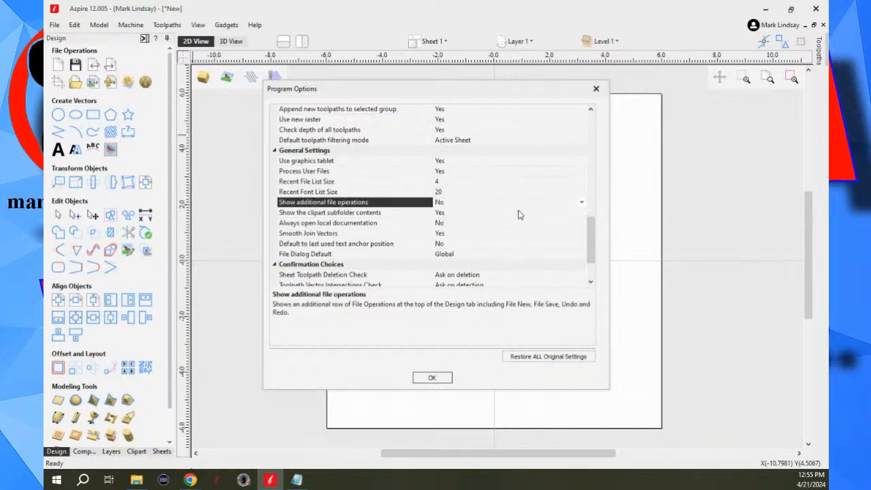
{"action": "left_click", "coordinate": [435, 379]}
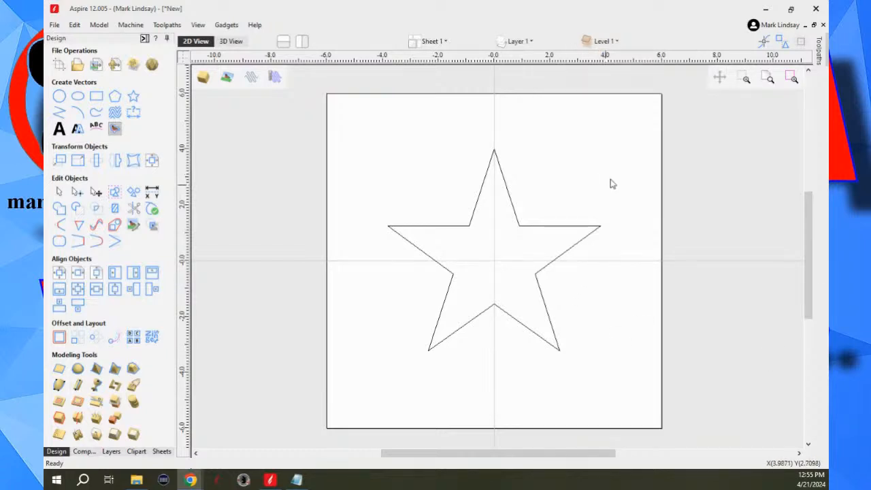
- Select the whole star with a selection window around it and clear the selection
{"action": "mouse_move", "coordinate": [624, 138]}
{"action": "left_mouse_down"}
{"action": "mouse_move", "coordinate": [615, 351]}
{"action": "mouse_move", "coordinate": [445, 397]}
{"action": "mouse_move", "coordinate": [364, 404]}
{"action": "left_mouse_up"}
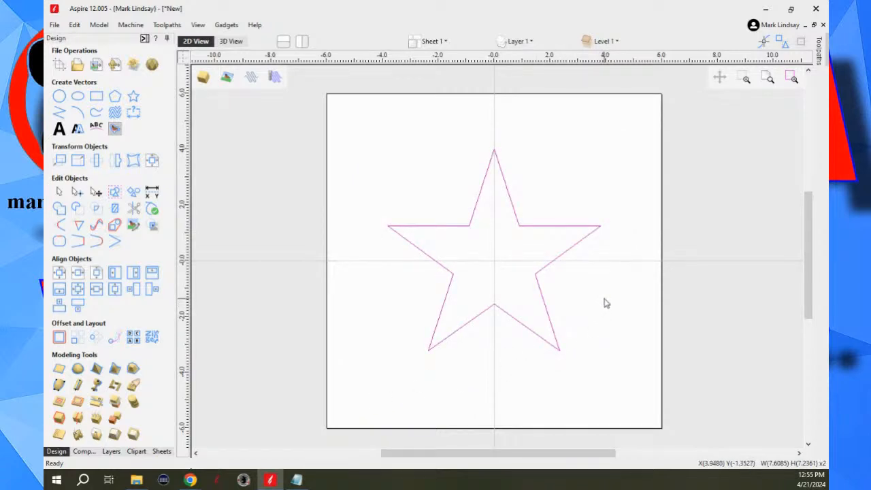
{"action": "left_click", "coordinate": [644, 316]}
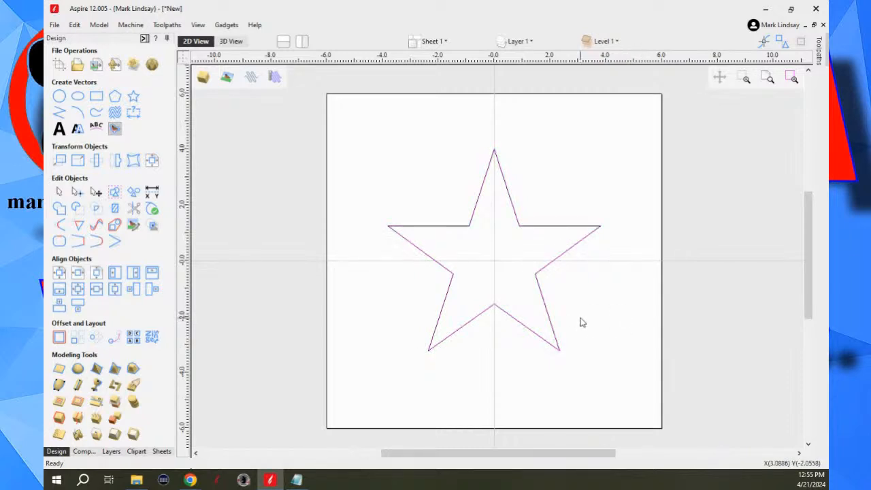
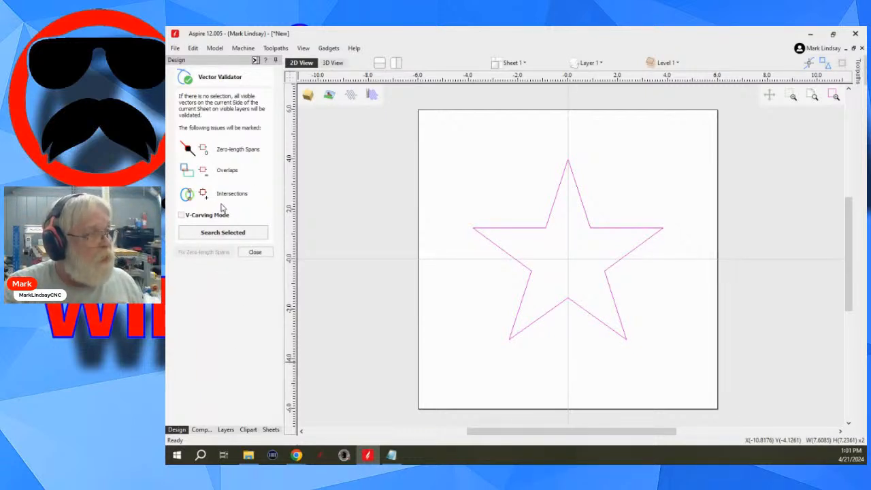
- Check the selected star vectors for overlaps, intersections and zero-length spans with the Vector Validator, close it and clear the selection
{"action": "left_click", "coordinate": [223, 233]}
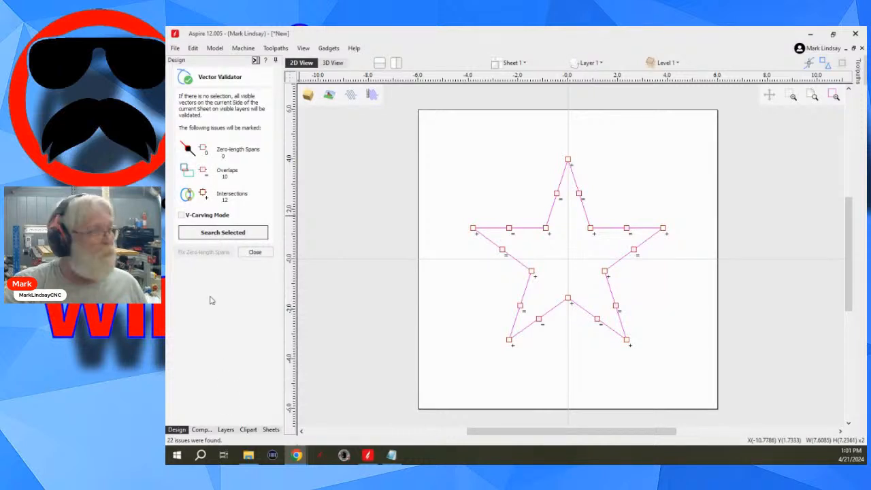
{"action": "left_click", "coordinate": [252, 252]}
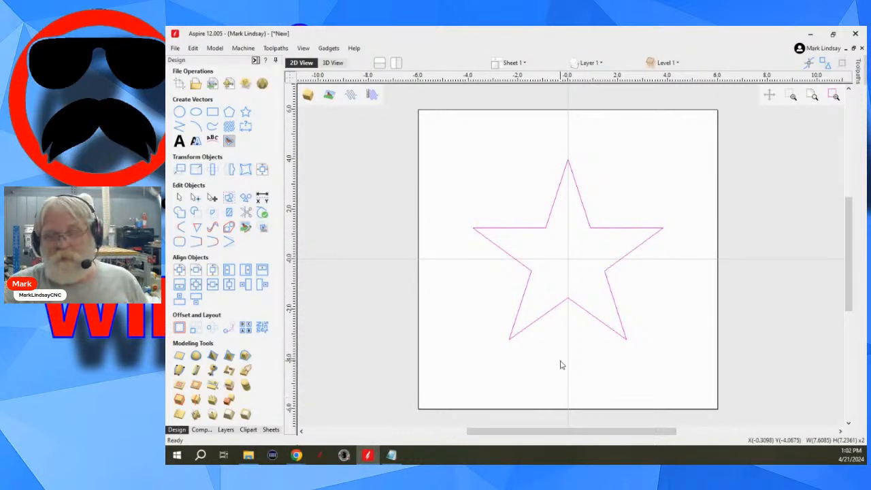
{"action": "left_click", "coordinate": [640, 344]}
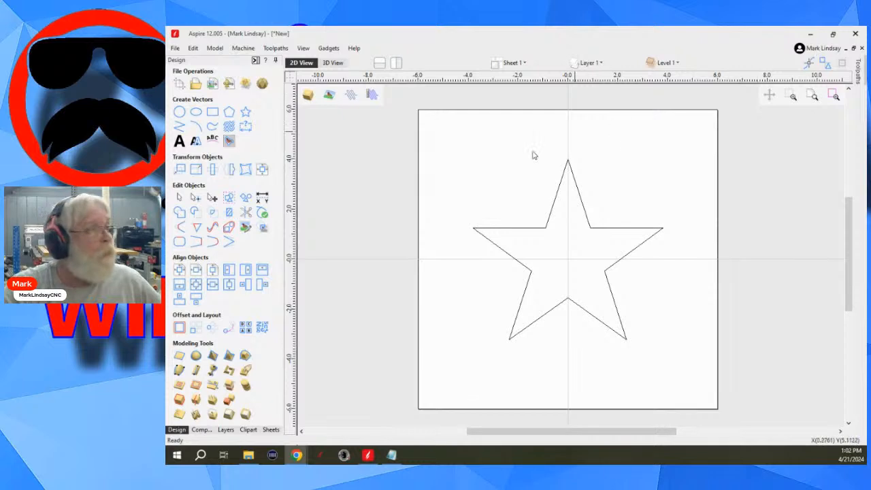
- Look at the tool database, declining the offered update, and leave it without making changes
{"action": "left_click", "coordinate": [276, 48]}
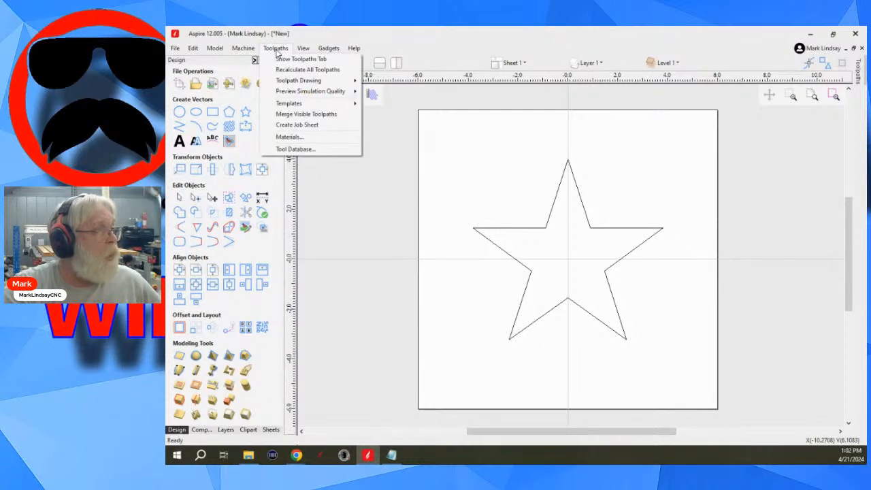
{"action": "left_click", "coordinate": [302, 149]}
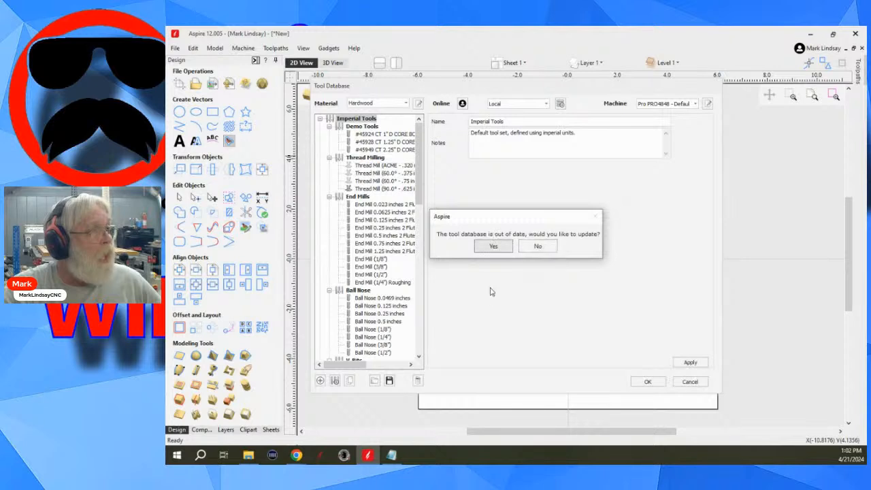
{"action": "left_click", "coordinate": [538, 248]}
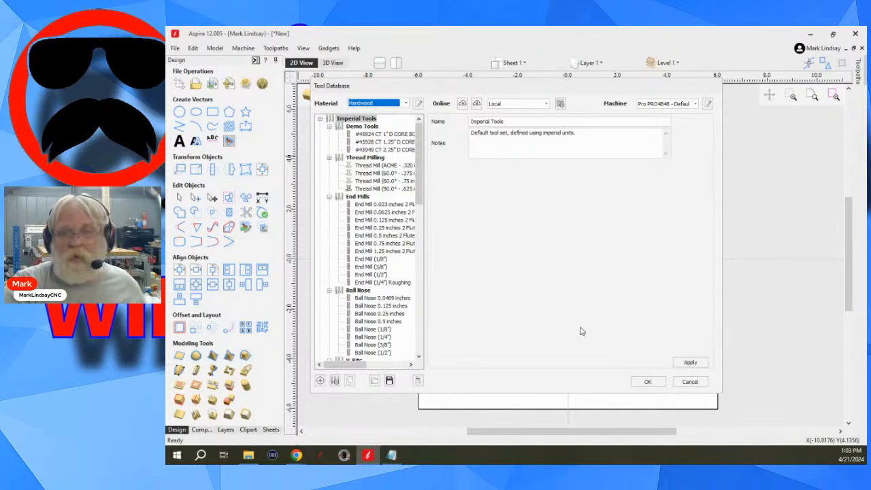
{"action": "left_click", "coordinate": [691, 382]}
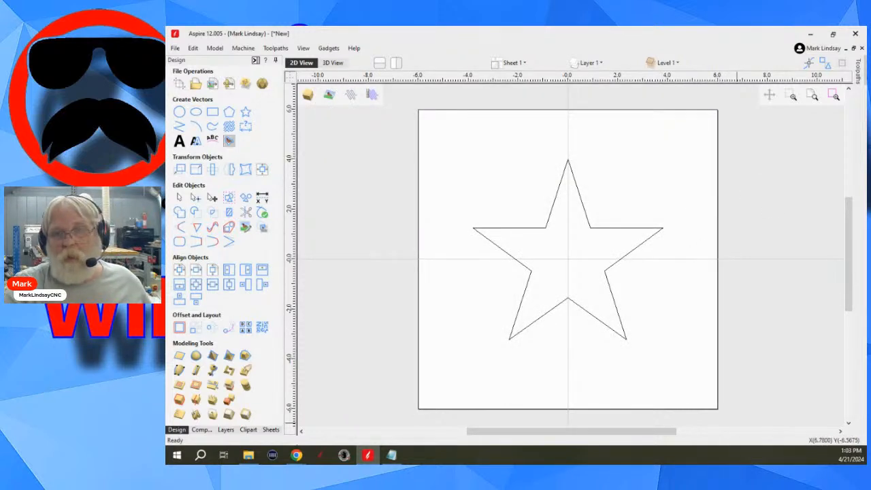